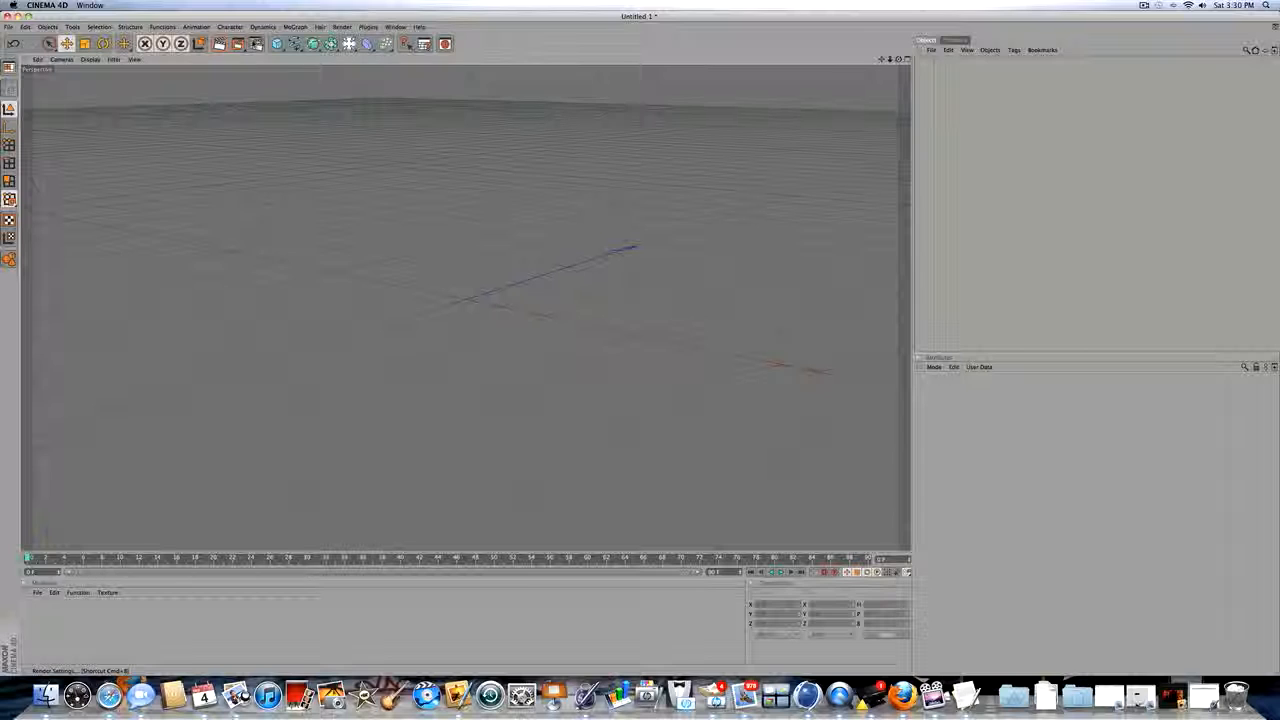
Step: Configure the render output to 1280 x 720 pixels and set the frame range to All Frames
click(256, 43)
drag(250, 23, 723, 202)
click(571, 231)
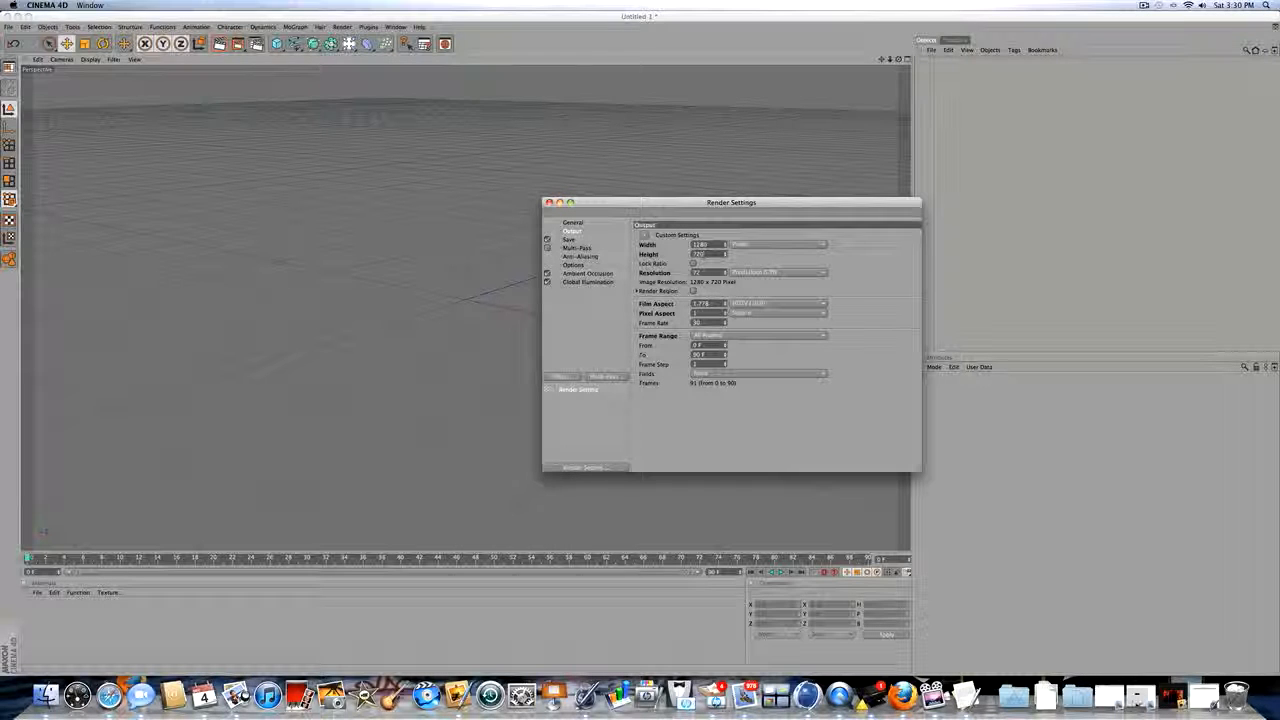
double_click(705, 254)
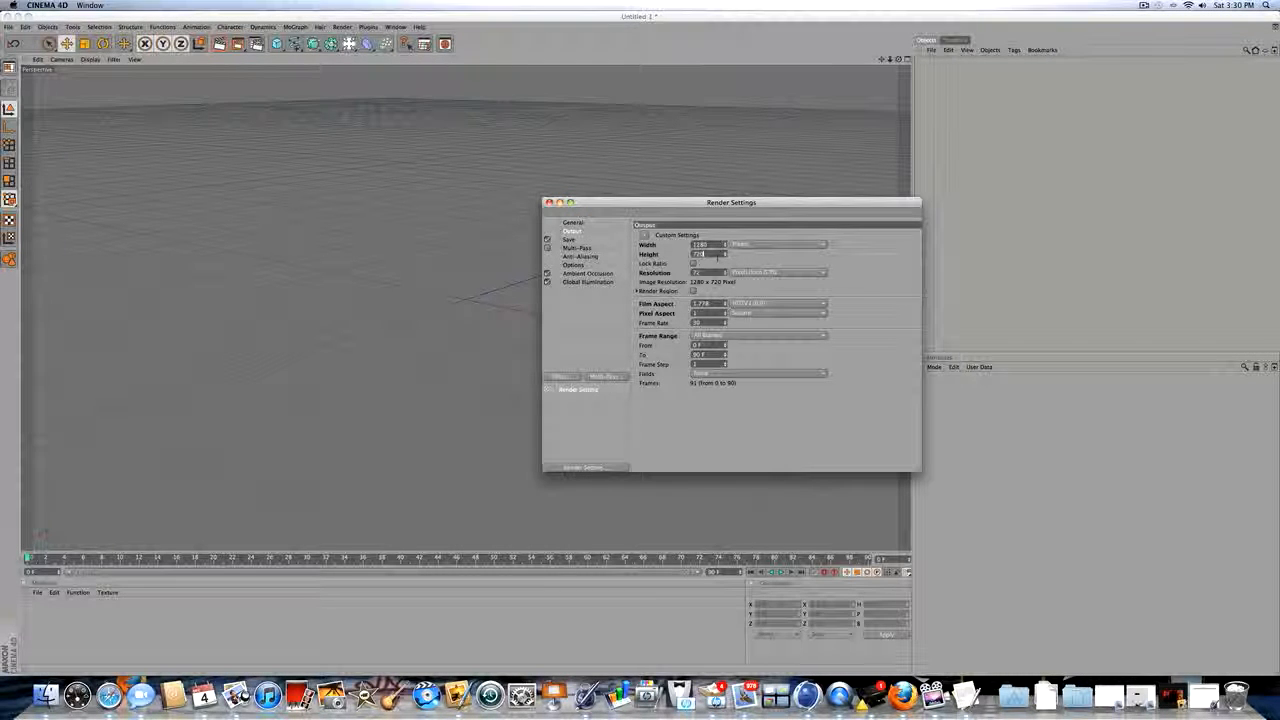
click(729, 338)
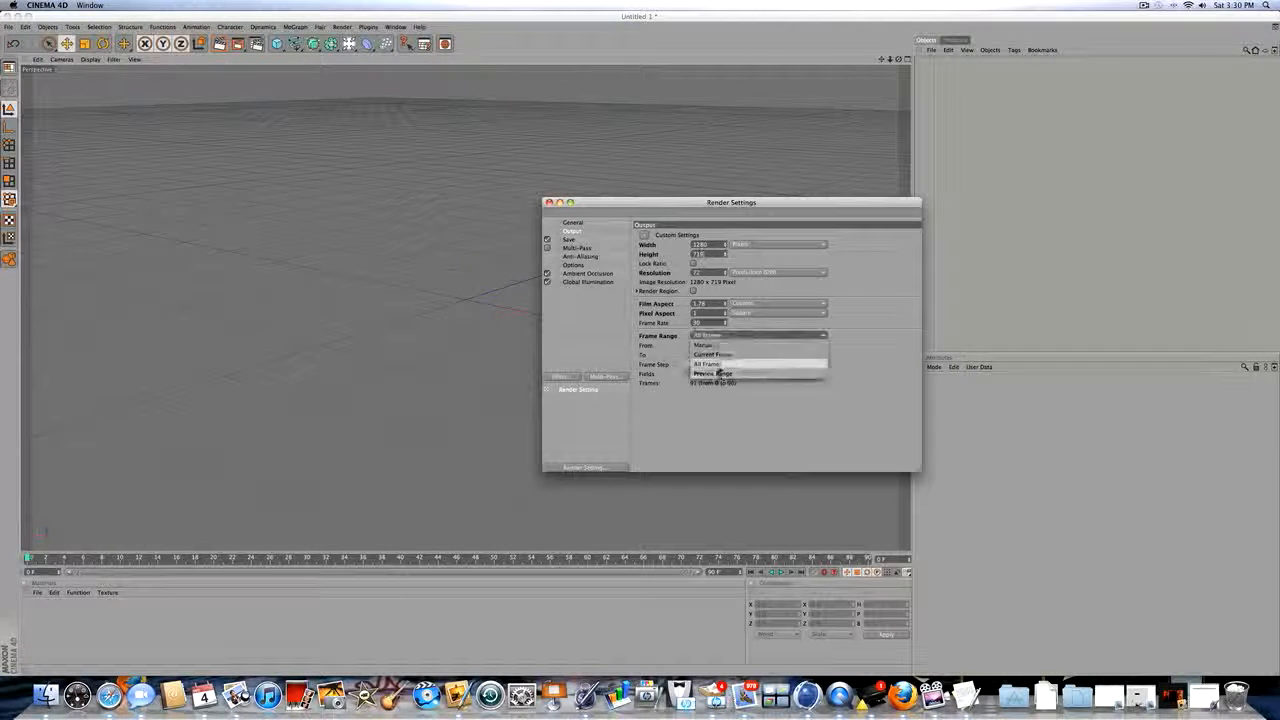
click(717, 365)
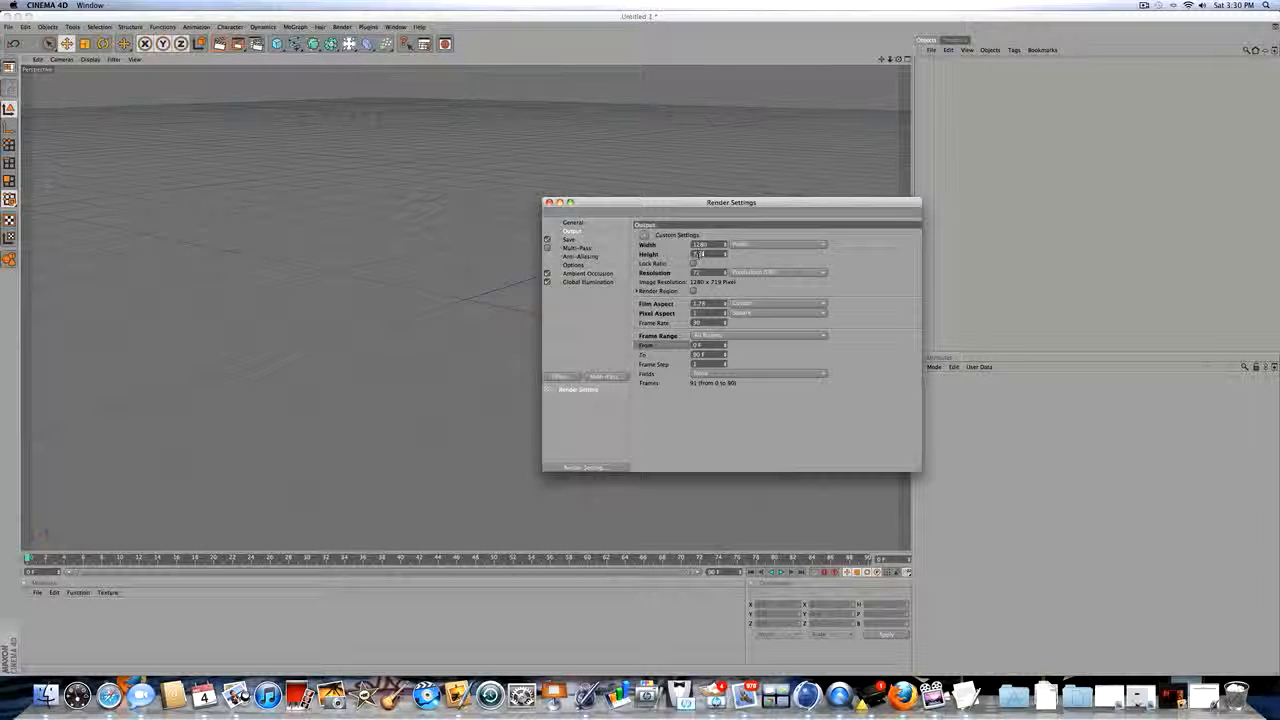
Step: Set the render's save format to QuickTime Movie in the render settings
click(570, 240)
click(757, 262)
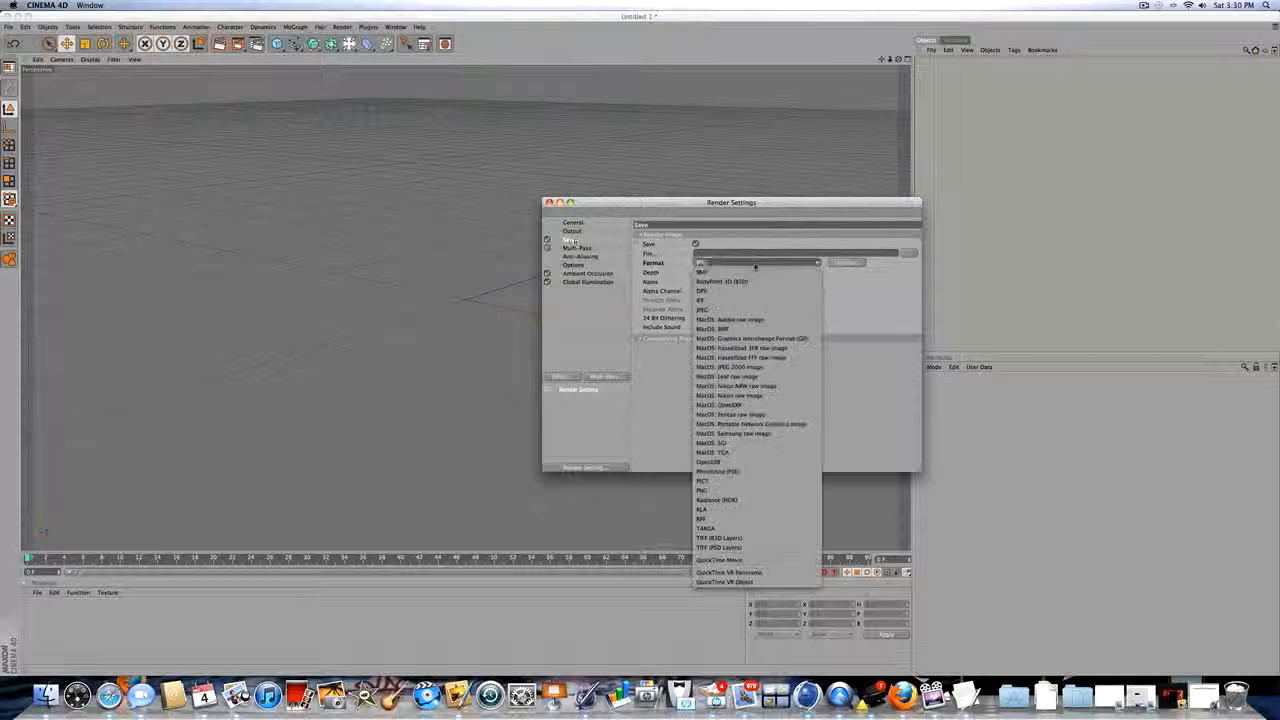
click(745, 558)
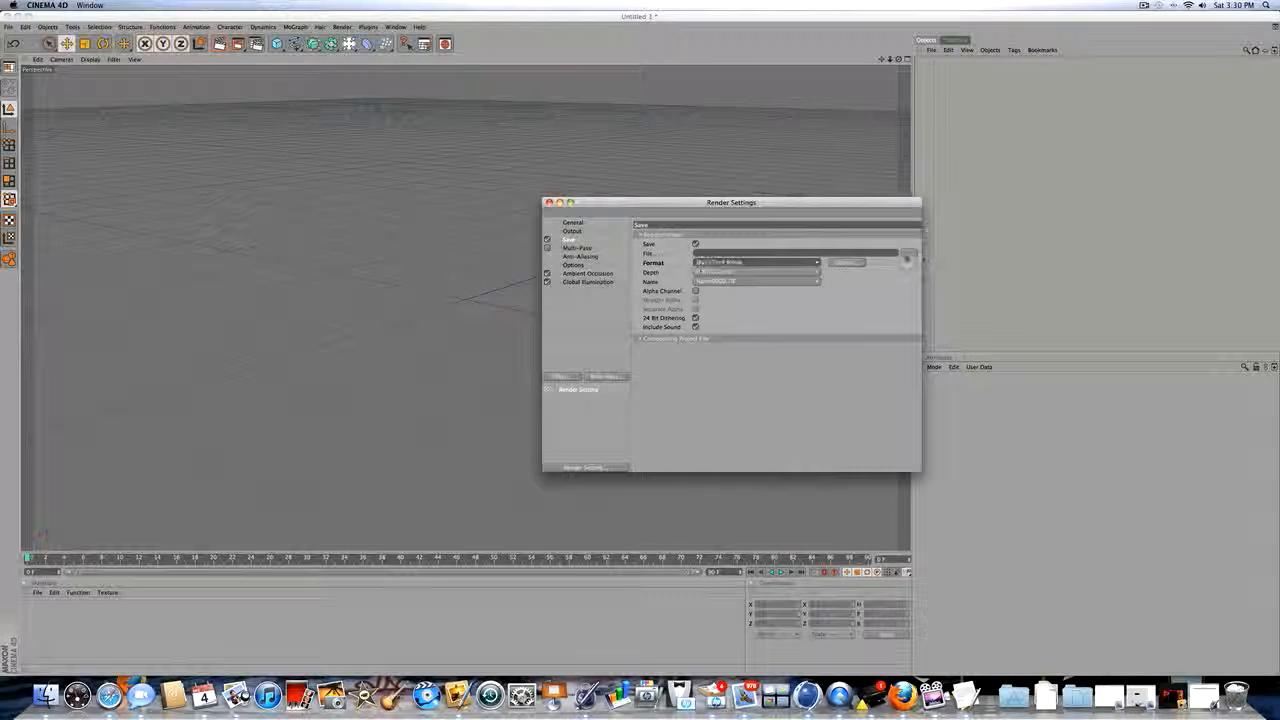
click(908, 253)
click(674, 226)
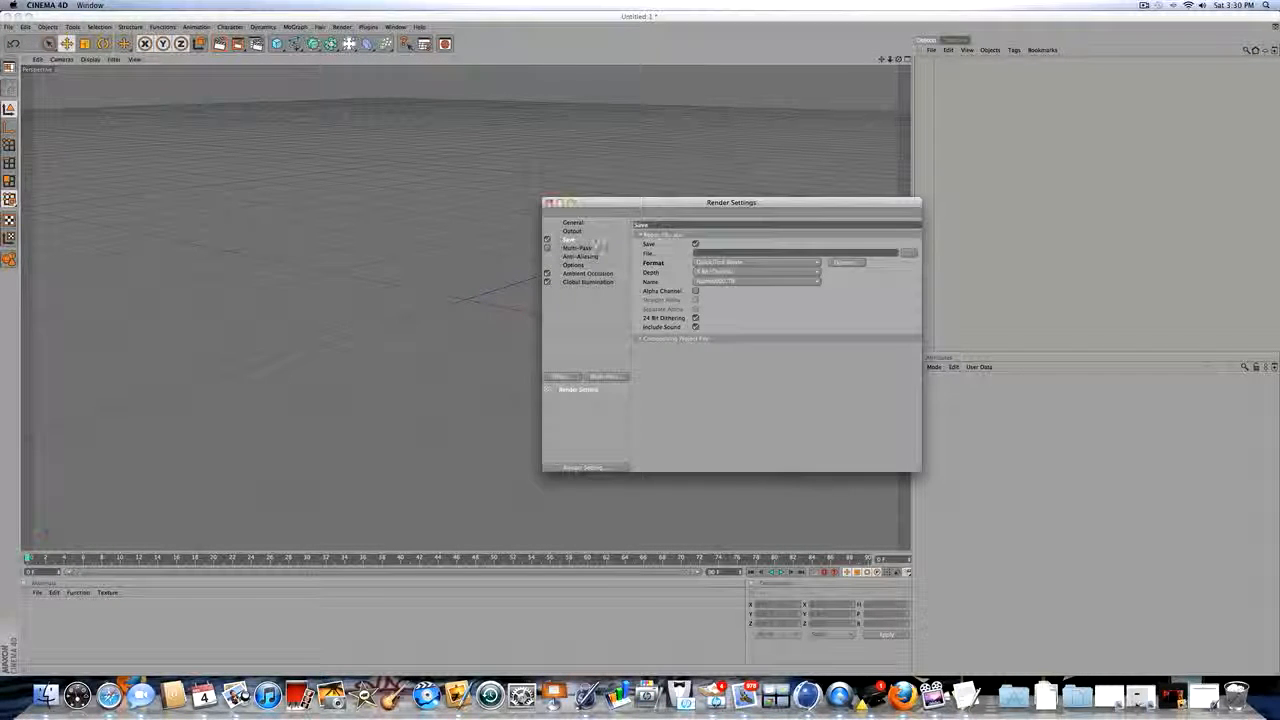
Step: Remove the Ambient Occlusion and Global Illumination effects from the render settings
click(578, 257)
click(574, 264)
click(578, 274)
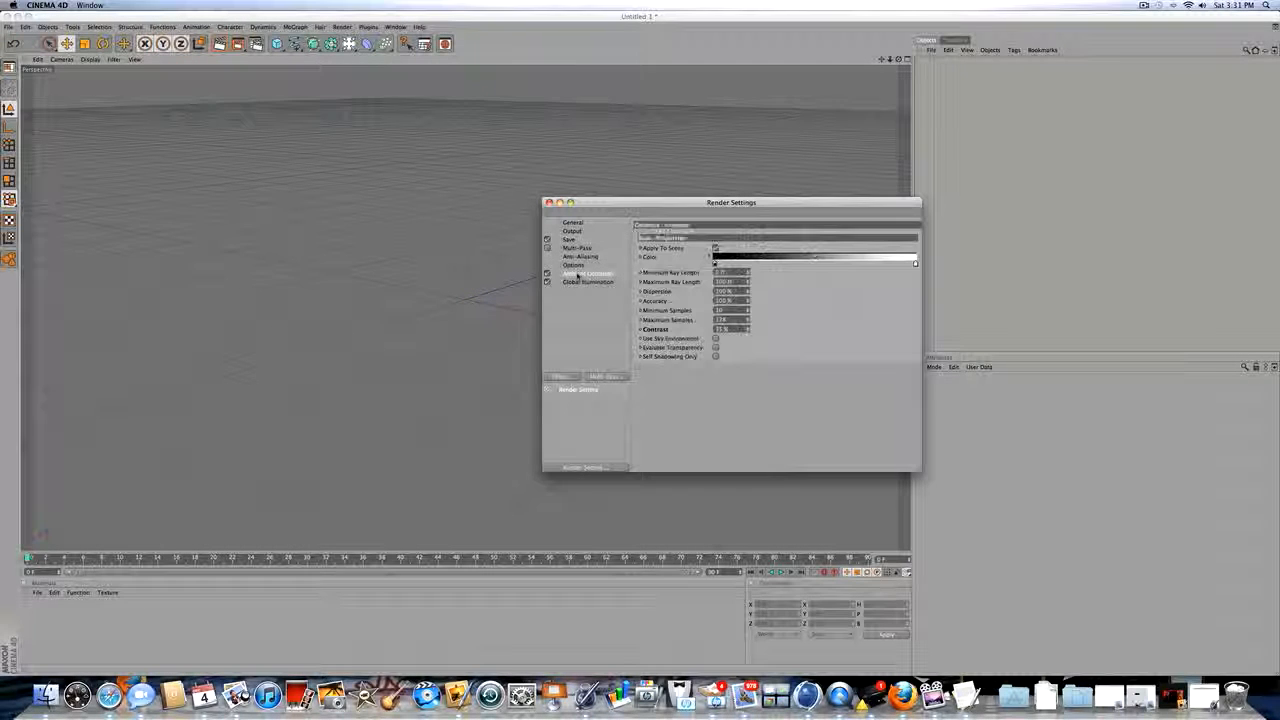
key(Delete)
click(578, 276)
key(Delete)
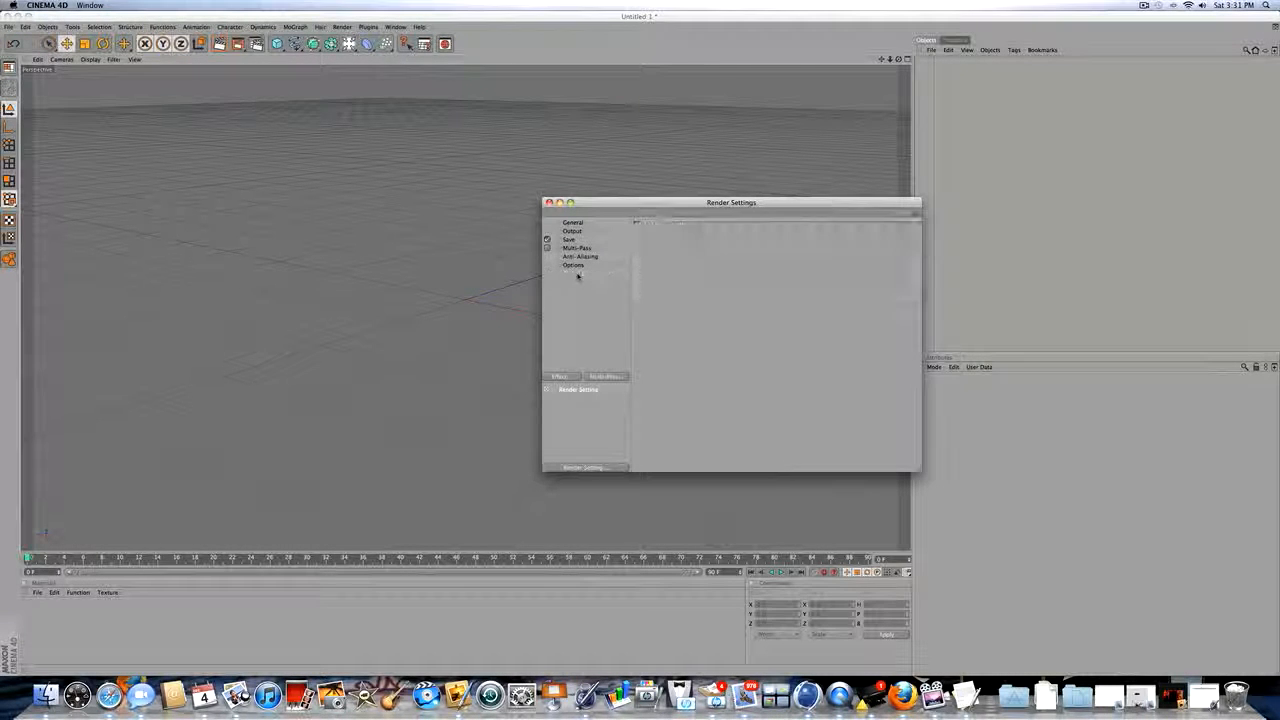
Step: Set the render options to a reflection depth of 2 and a shadow depth of 6, and close the render settings
click(571, 231)
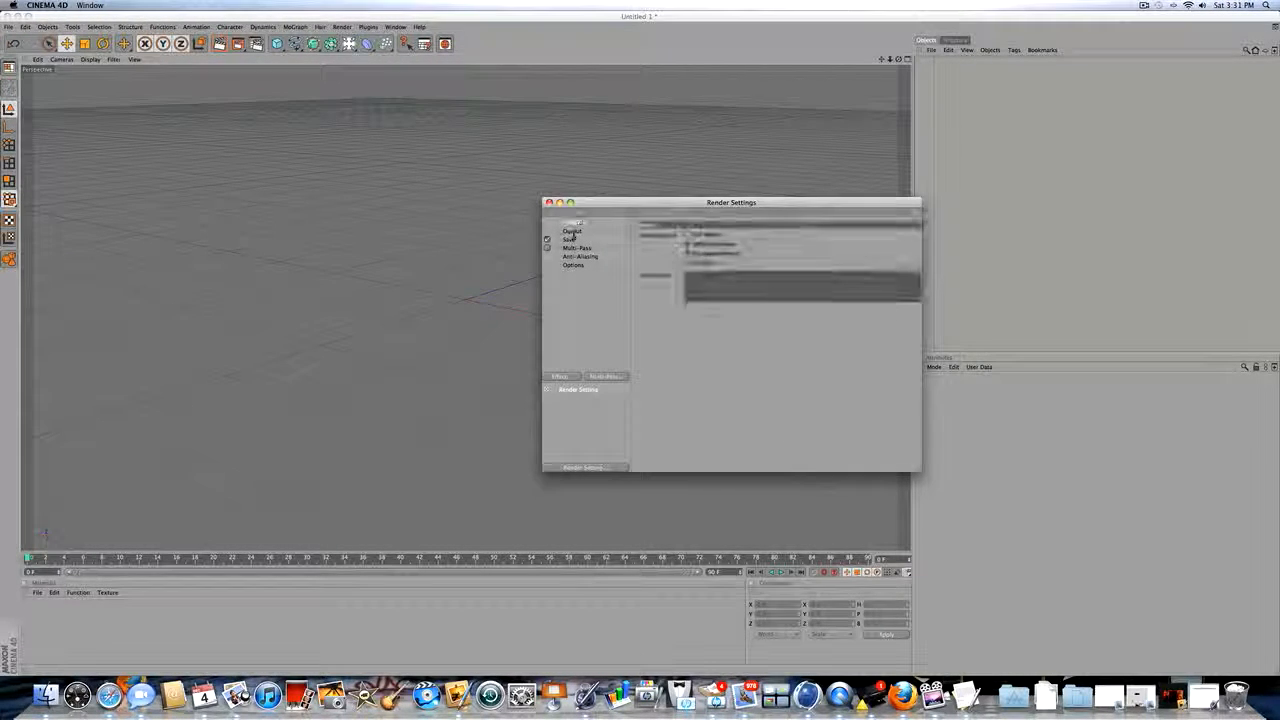
click(577, 248)
click(573, 265)
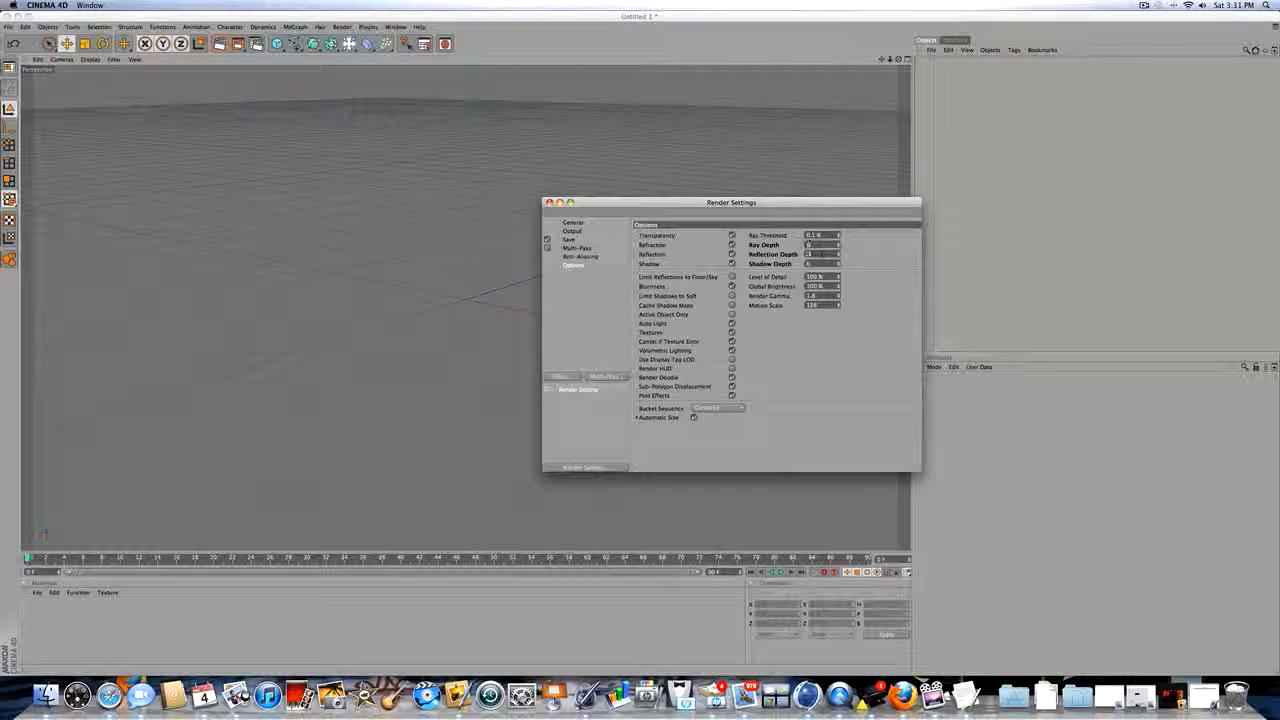
text(2)
drag(812, 263, 798, 263)
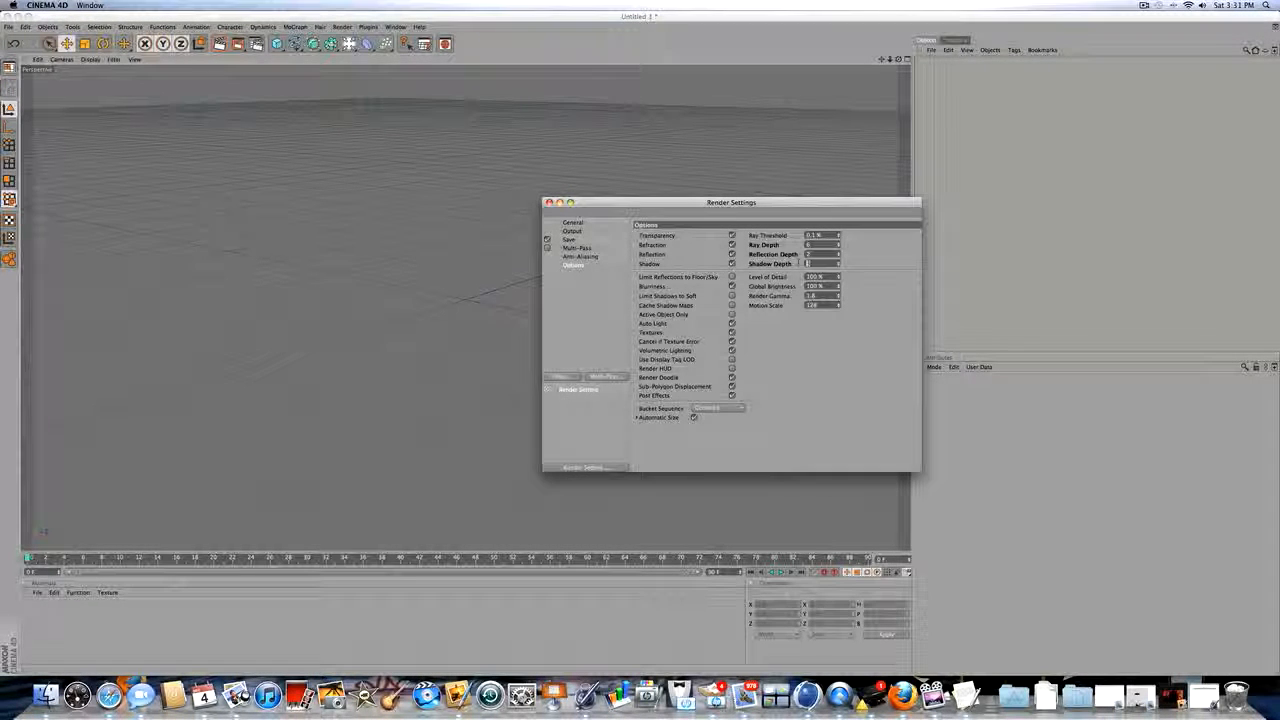
text(6)
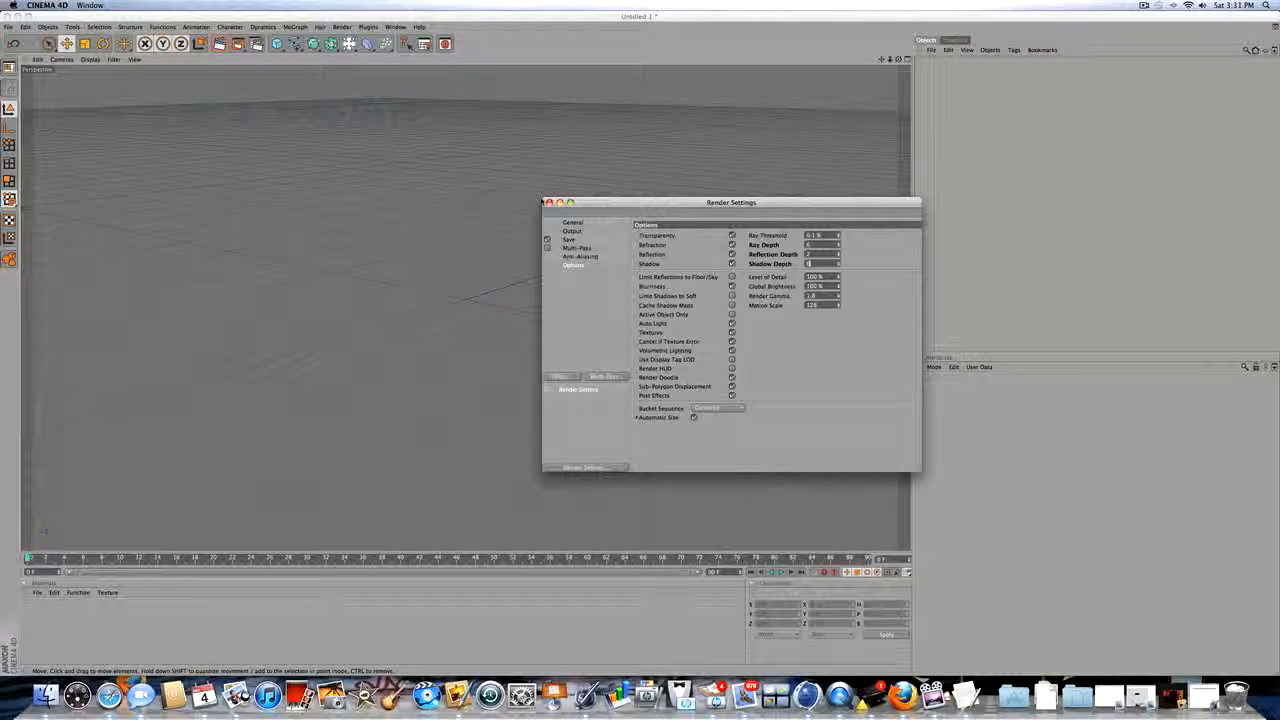
click(548, 202)
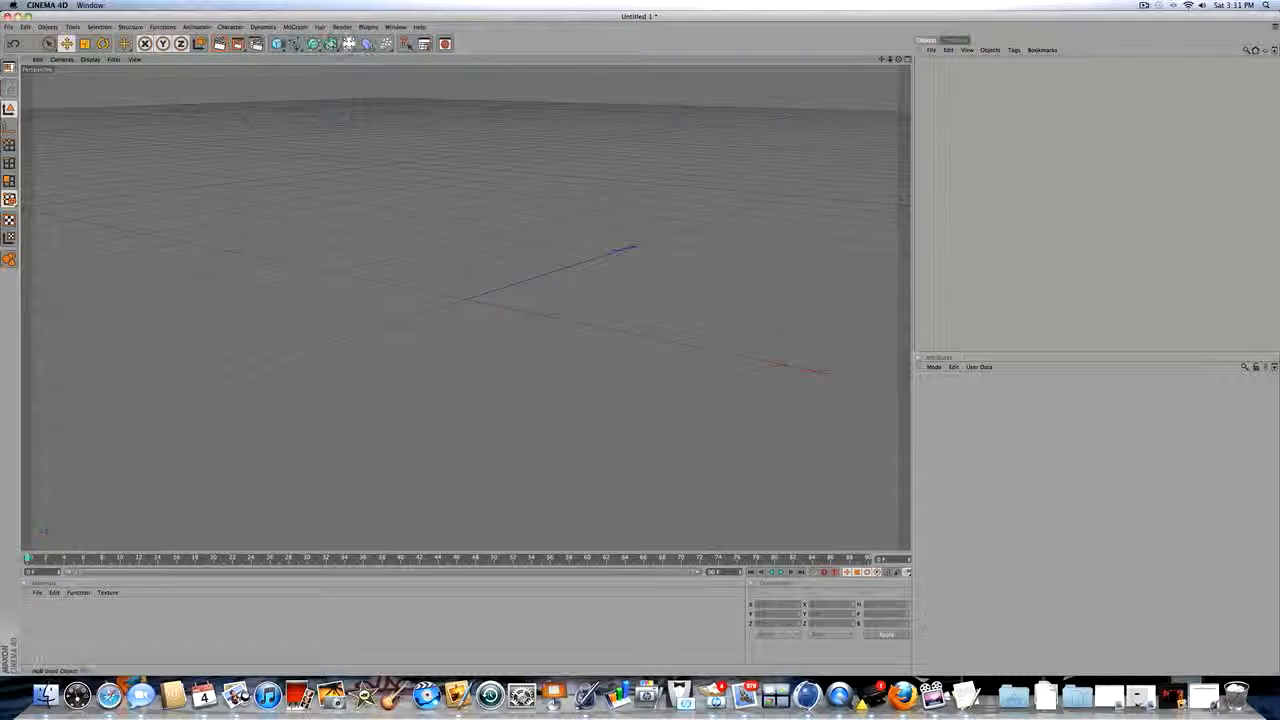
Step: Add a sphere with a radius of 50 ft and 100 segments at the scene origin
drag(277, 44, 371, 54)
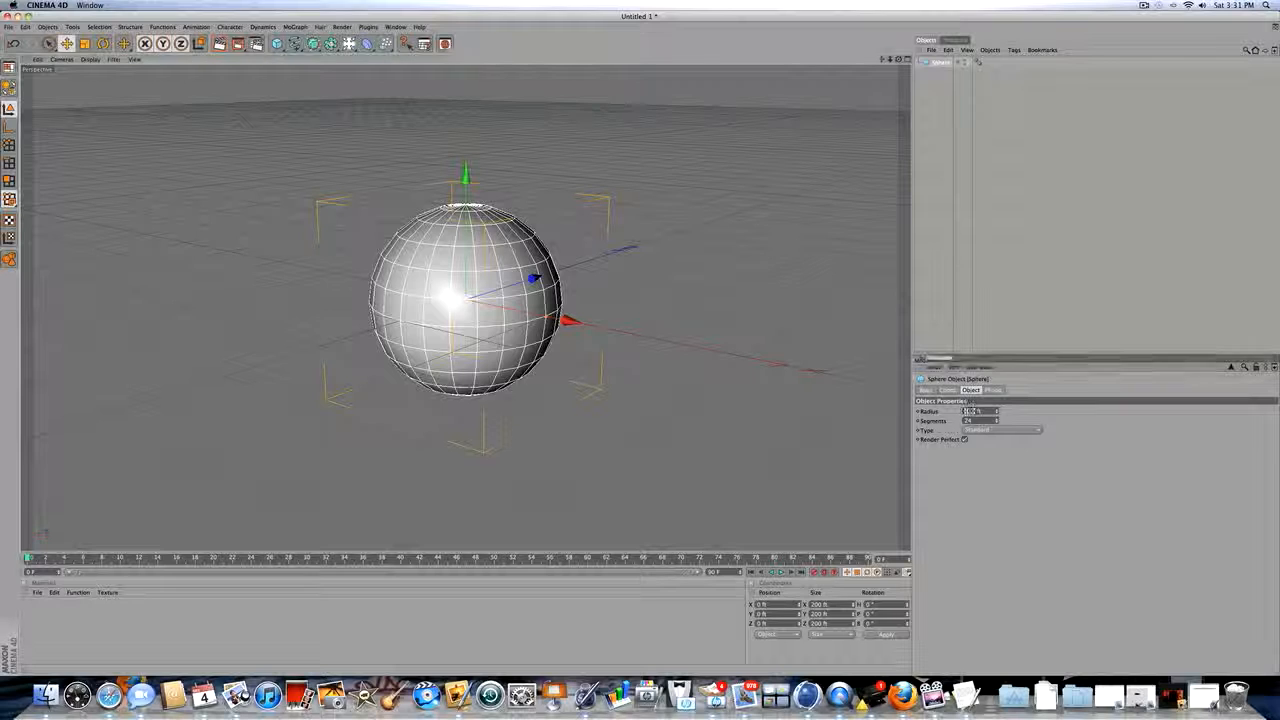
drag(981, 411, 940, 420)
text(50)
key(Return)
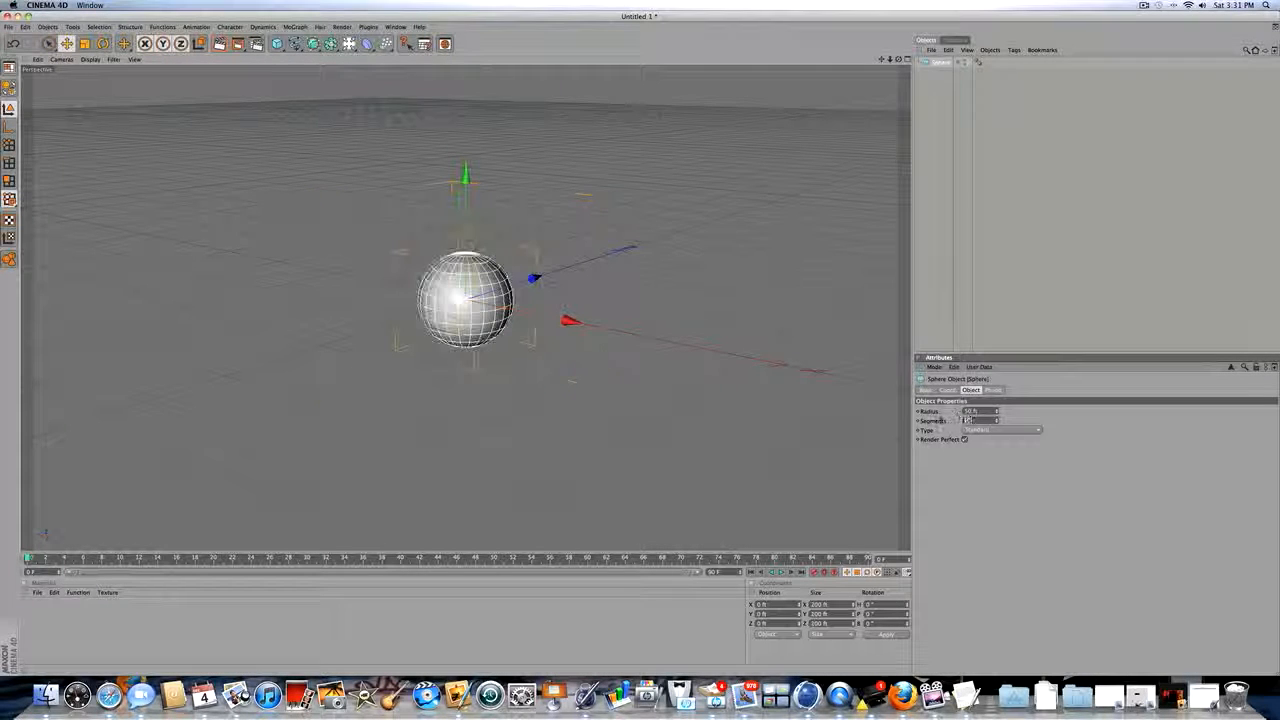
text(100)
key(Return)
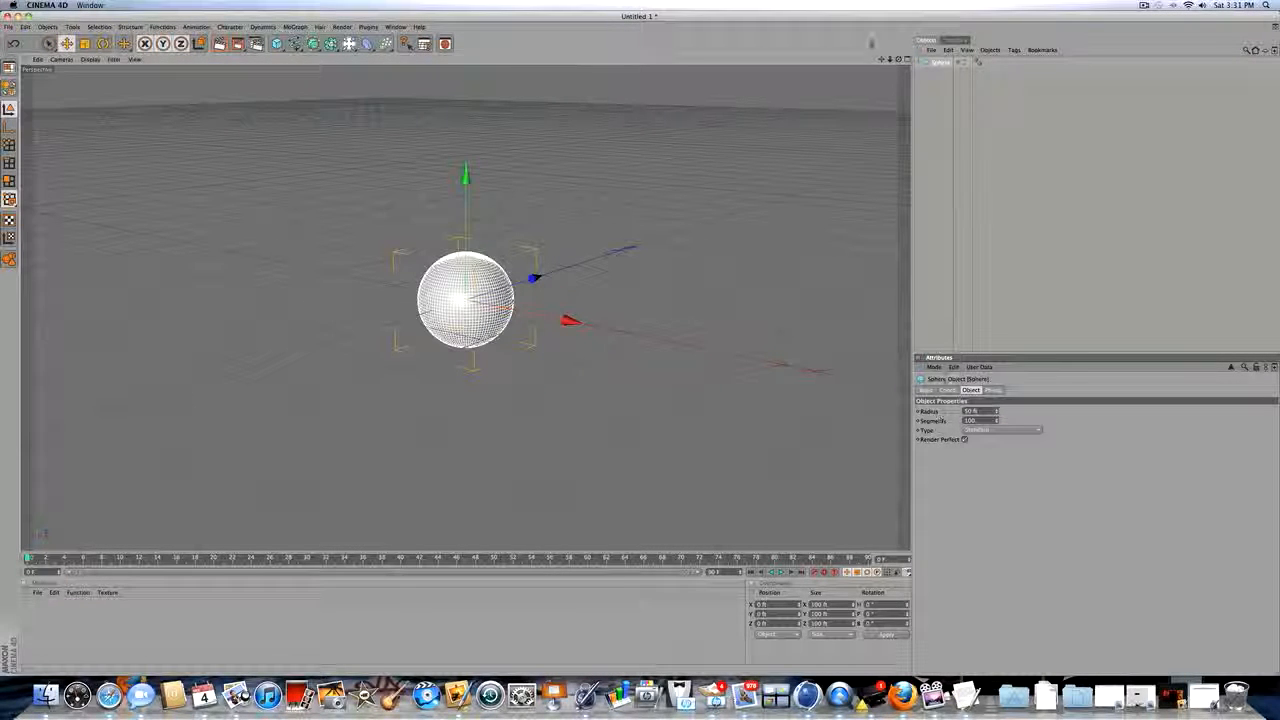
Step: Duplicate the sphere in the object hierarchy until there are four copies besides the original
click(935, 76)
click(936, 63)
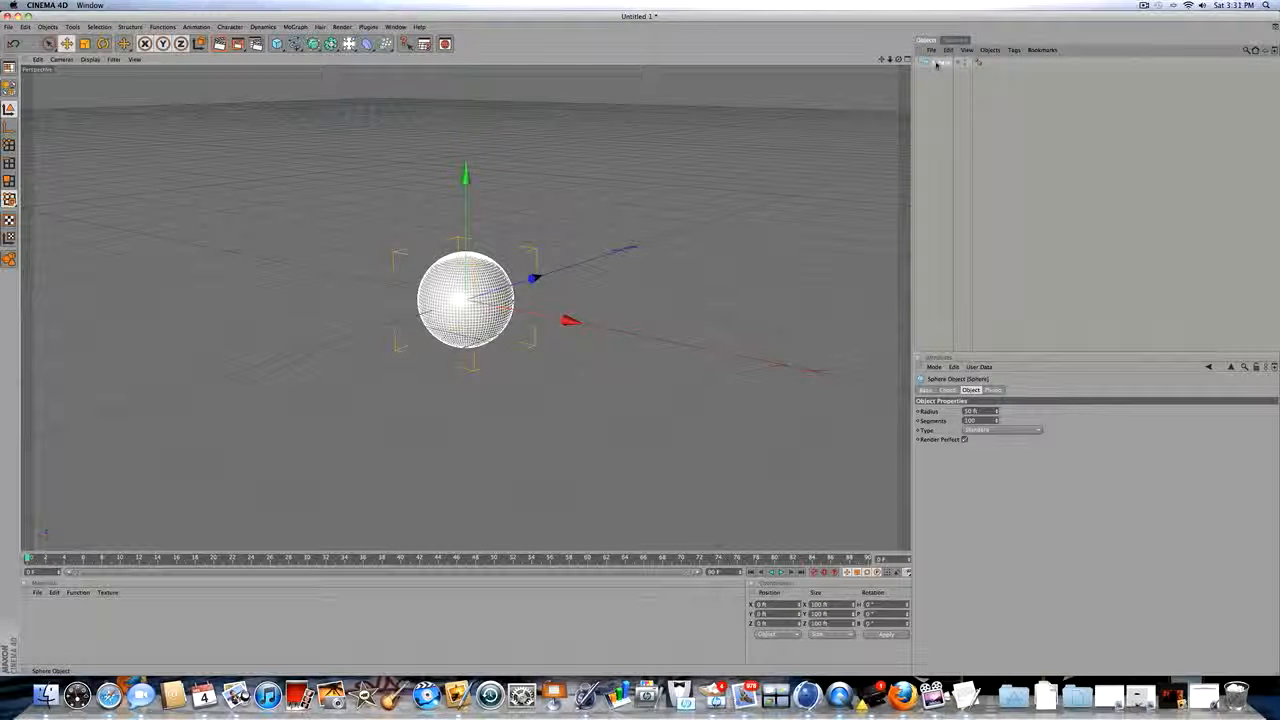
ctrl+drag(938, 67, 936, 101)
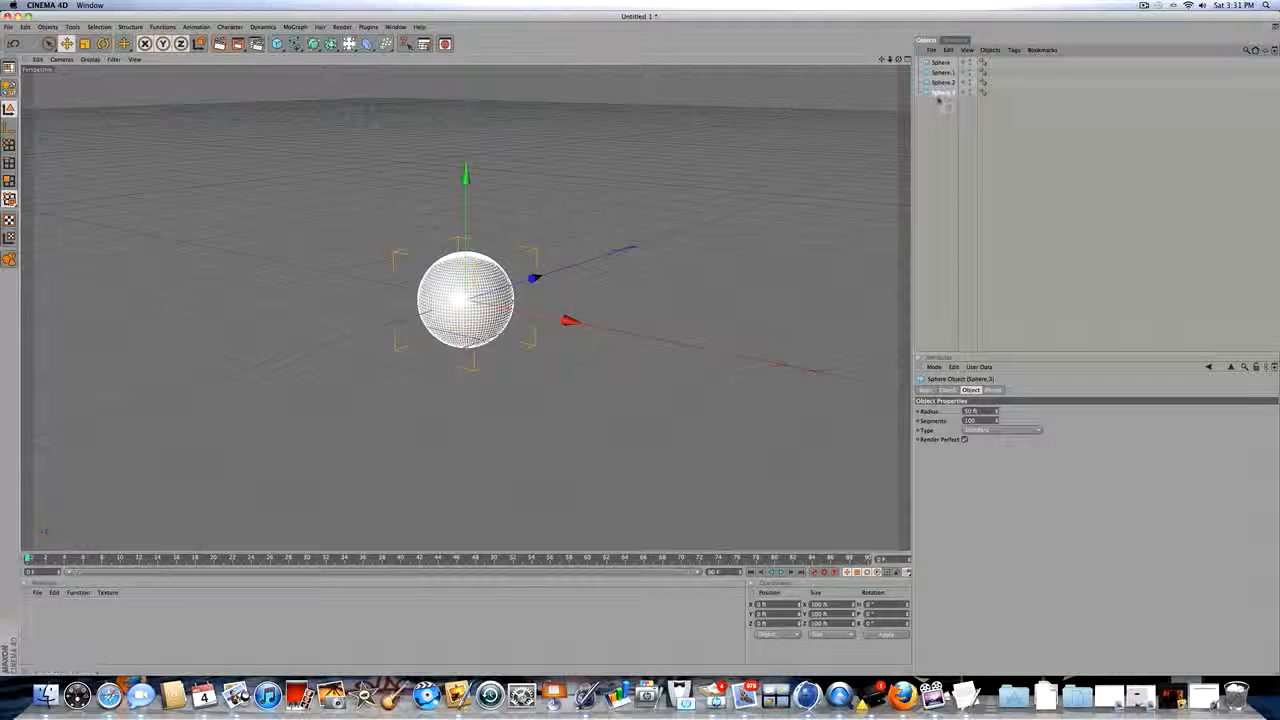
click(940, 107)
click(941, 94)
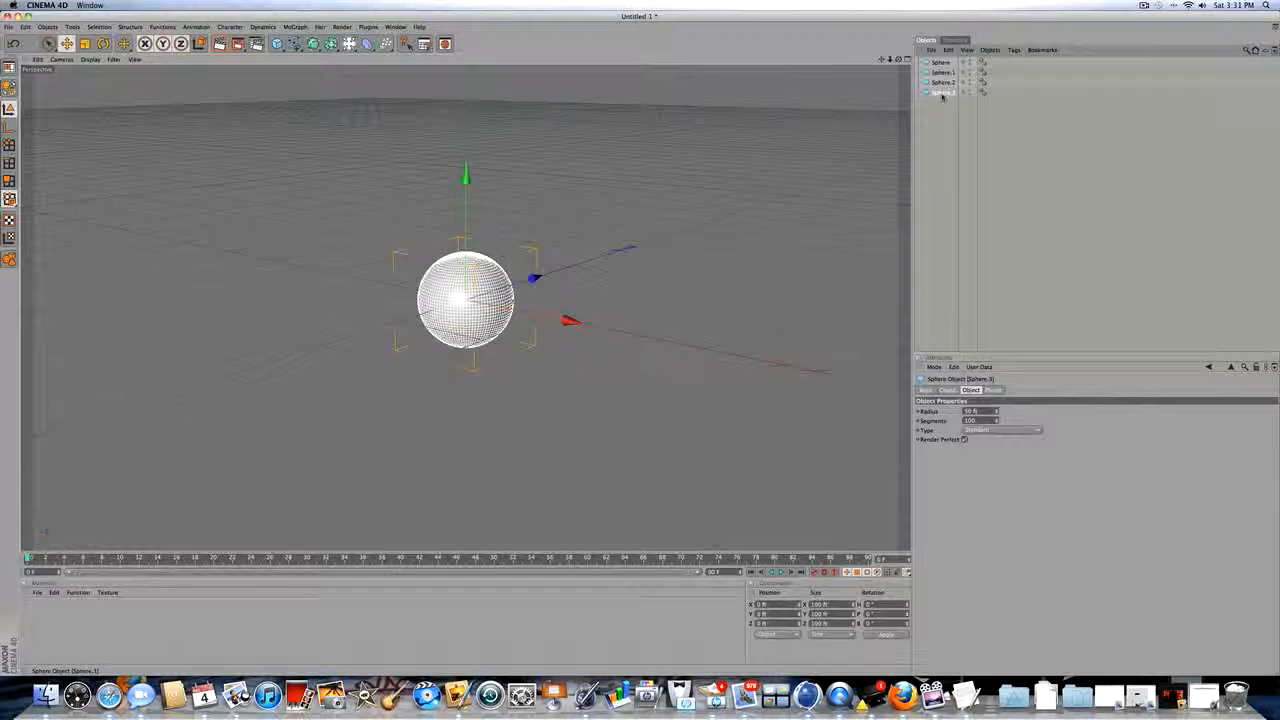
ctrl+drag(942, 94, 943, 104)
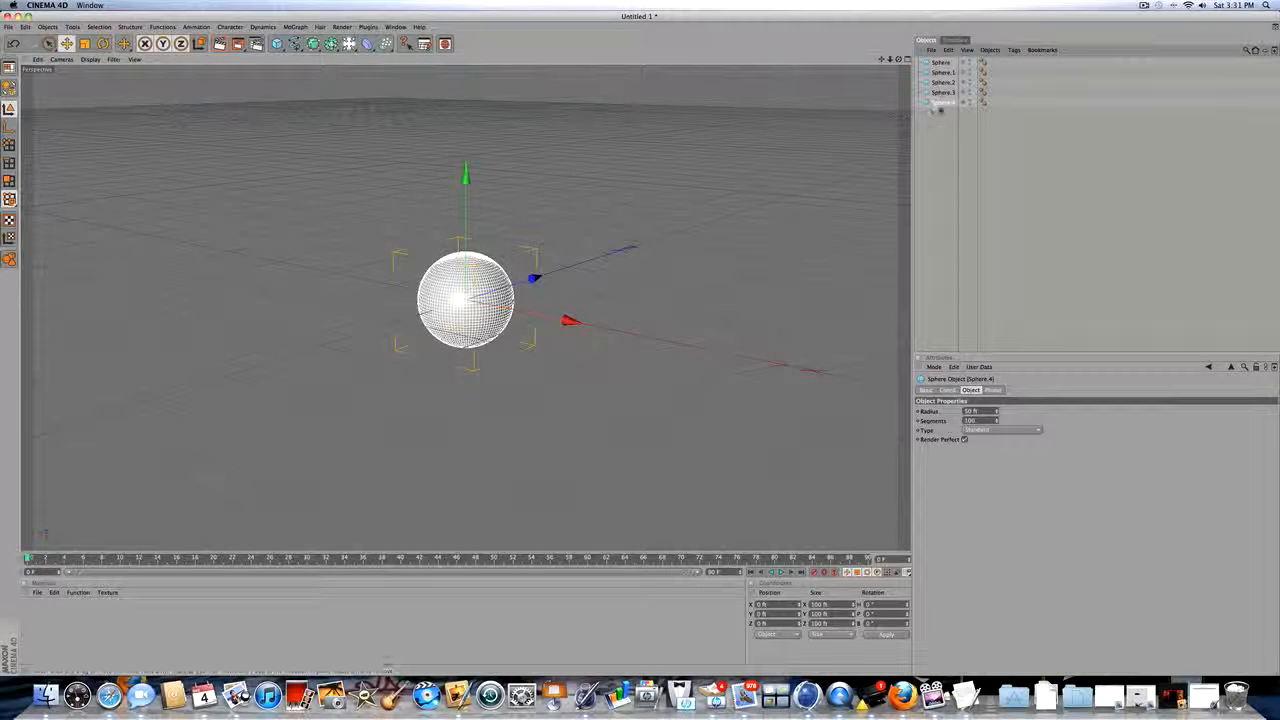
Step: Add a Metaball object and make all five spheres its children
click(941, 62)
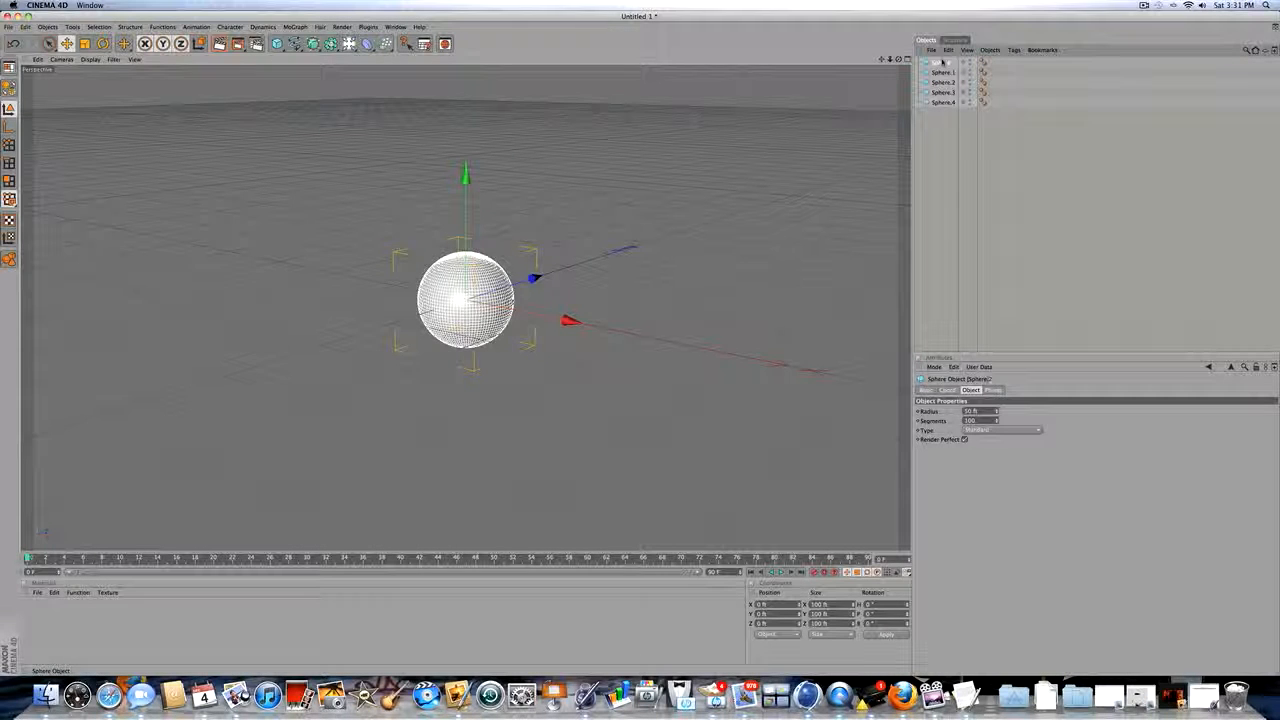
click(330, 44)
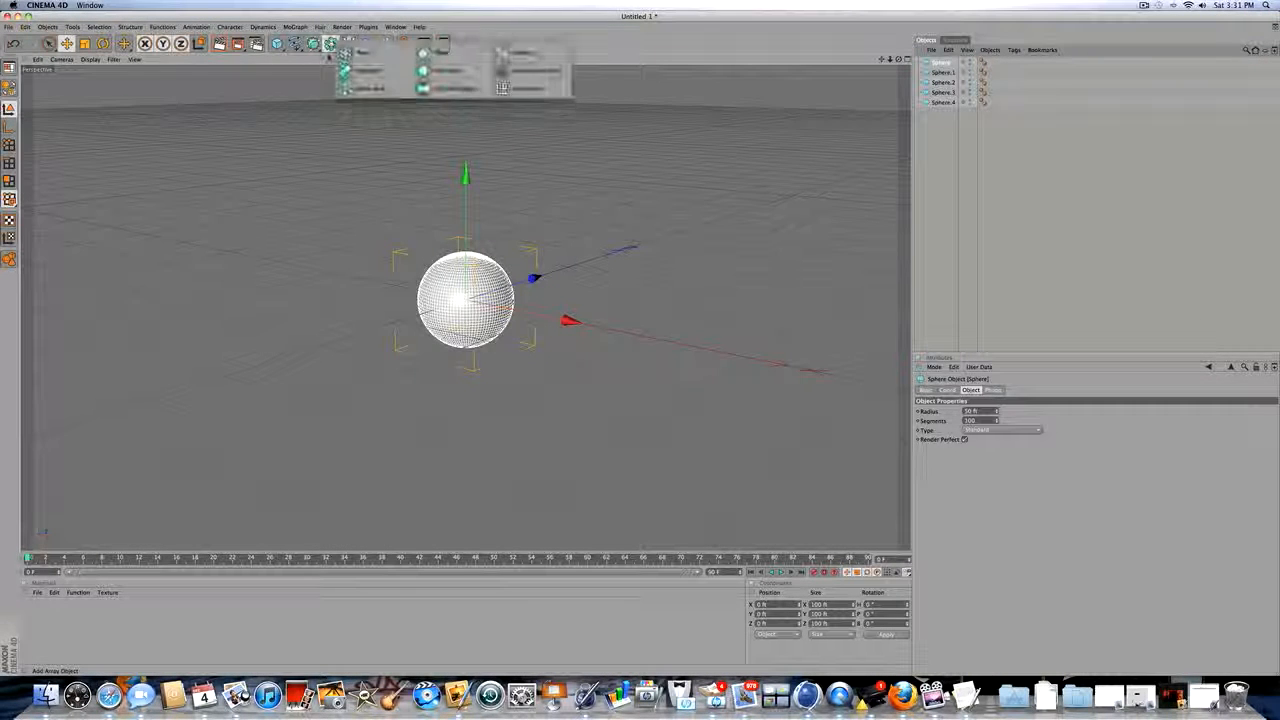
click(330, 44)
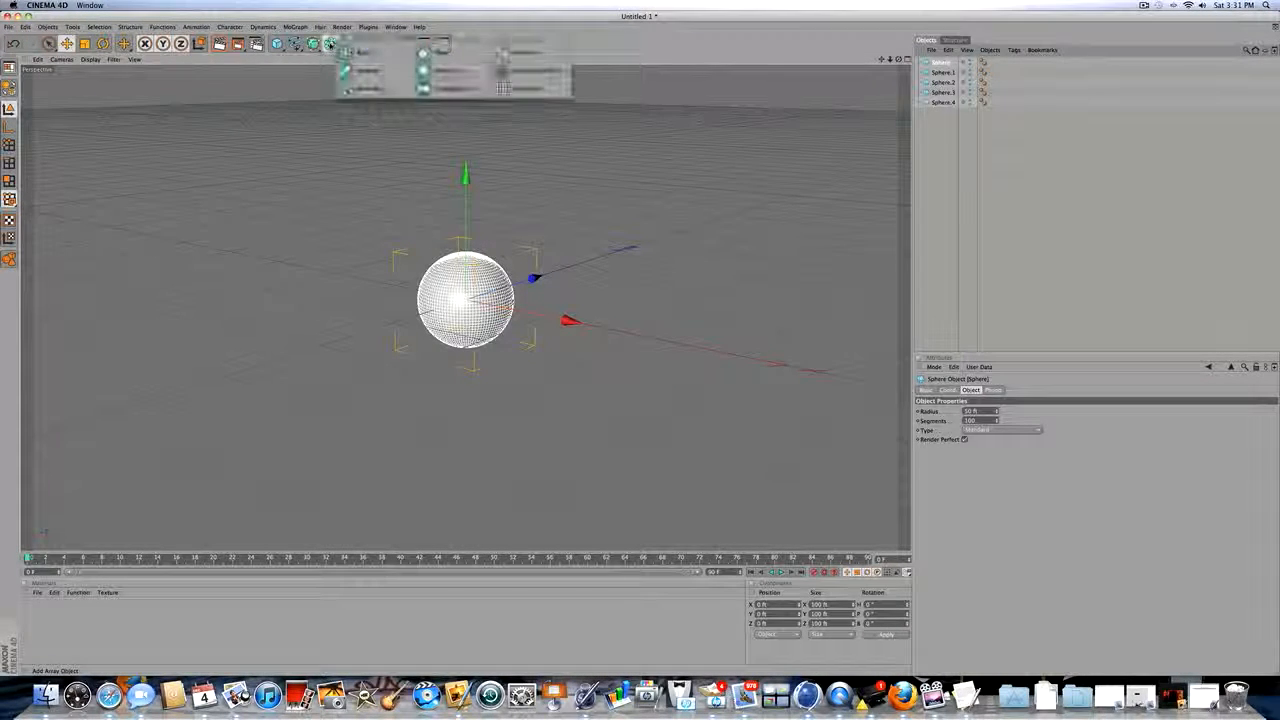
click(366, 72)
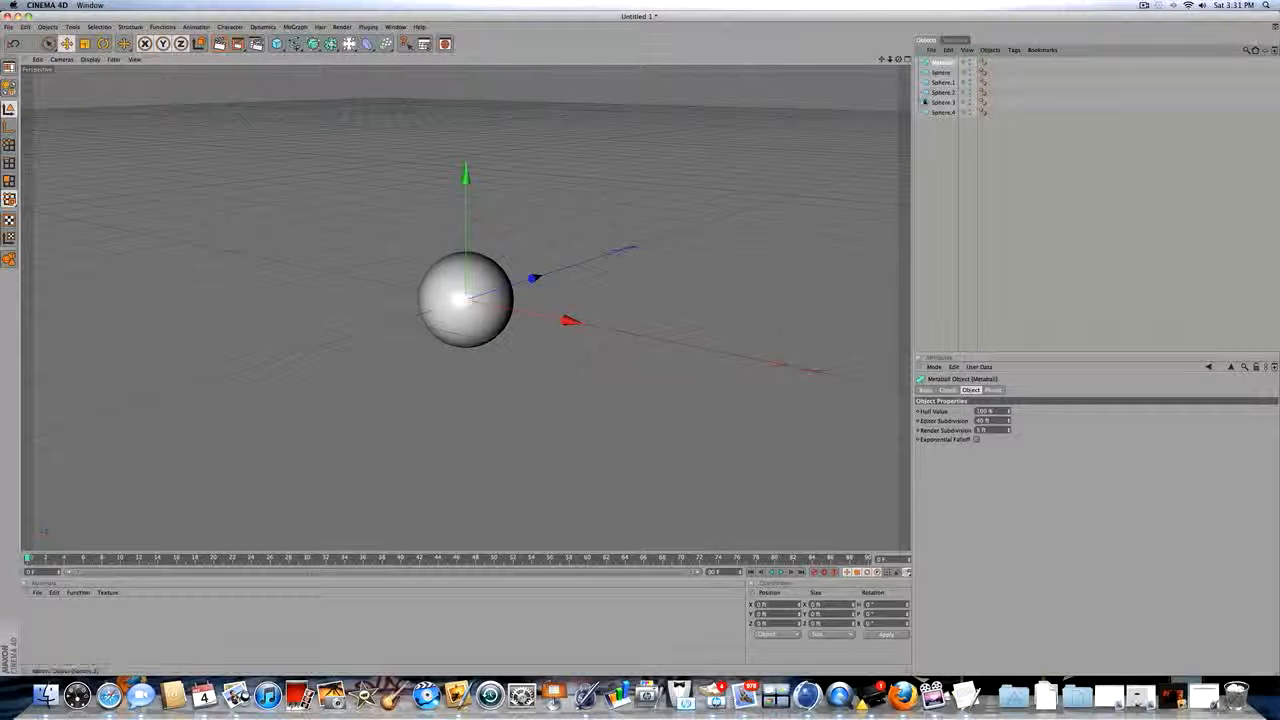
click(940, 73)
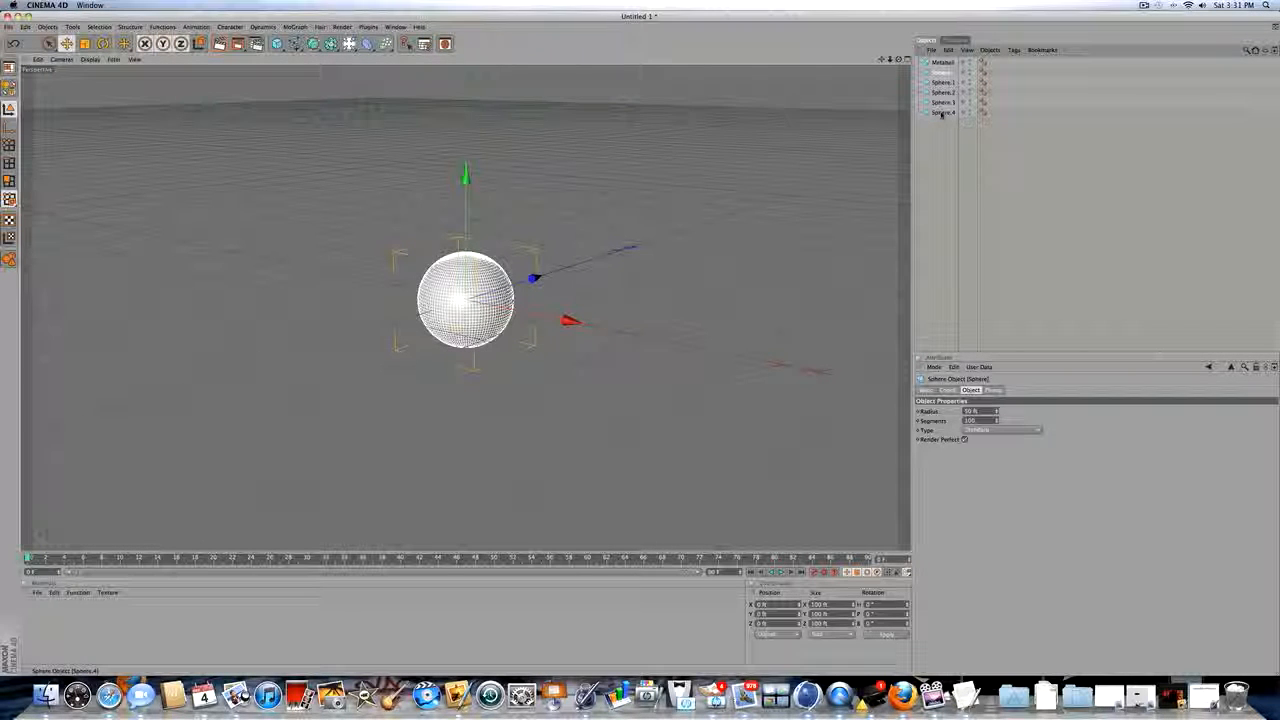
shift+click(941, 113)
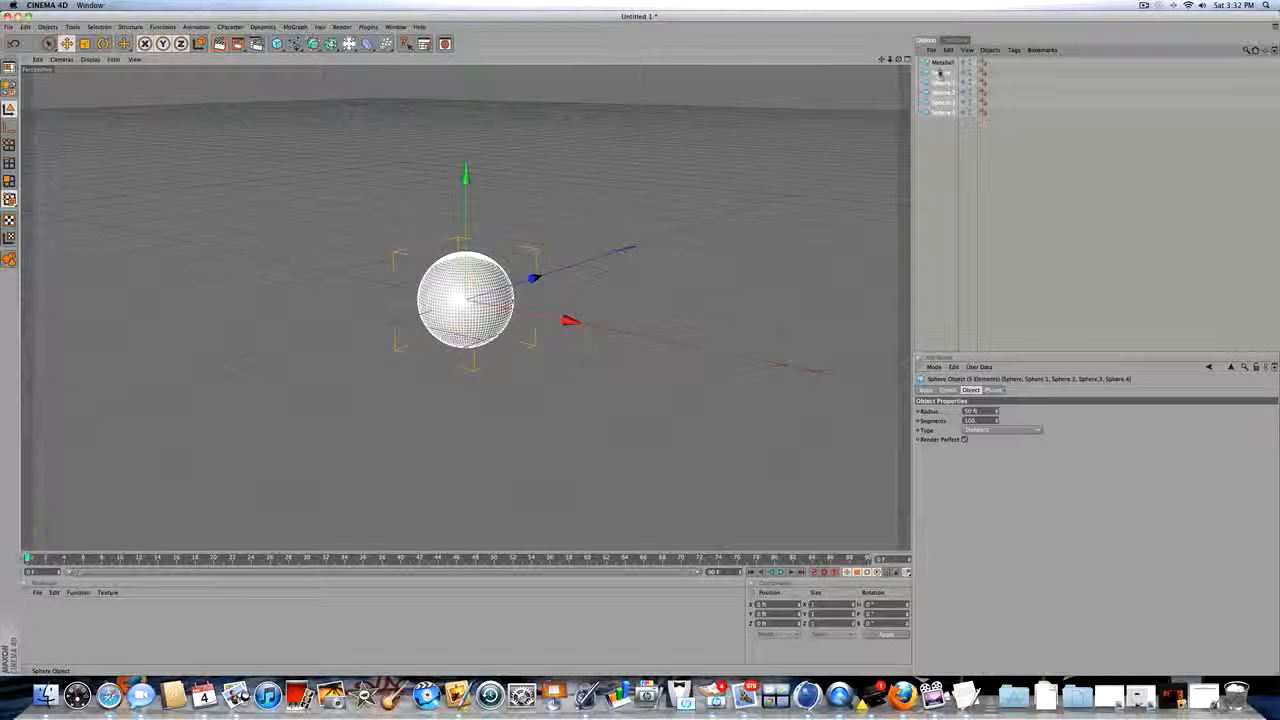
drag(940, 73, 942, 63)
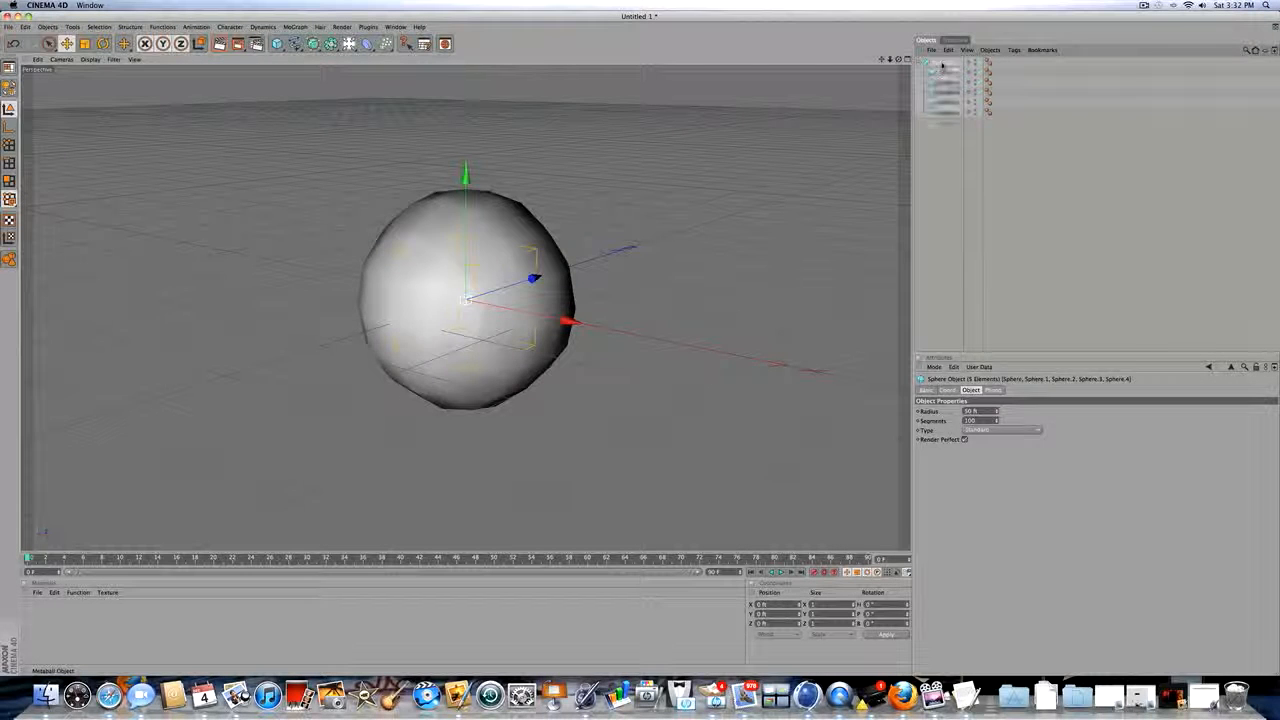
Step: Set the metaball's editor subdivision to 5 ft
click(941, 64)
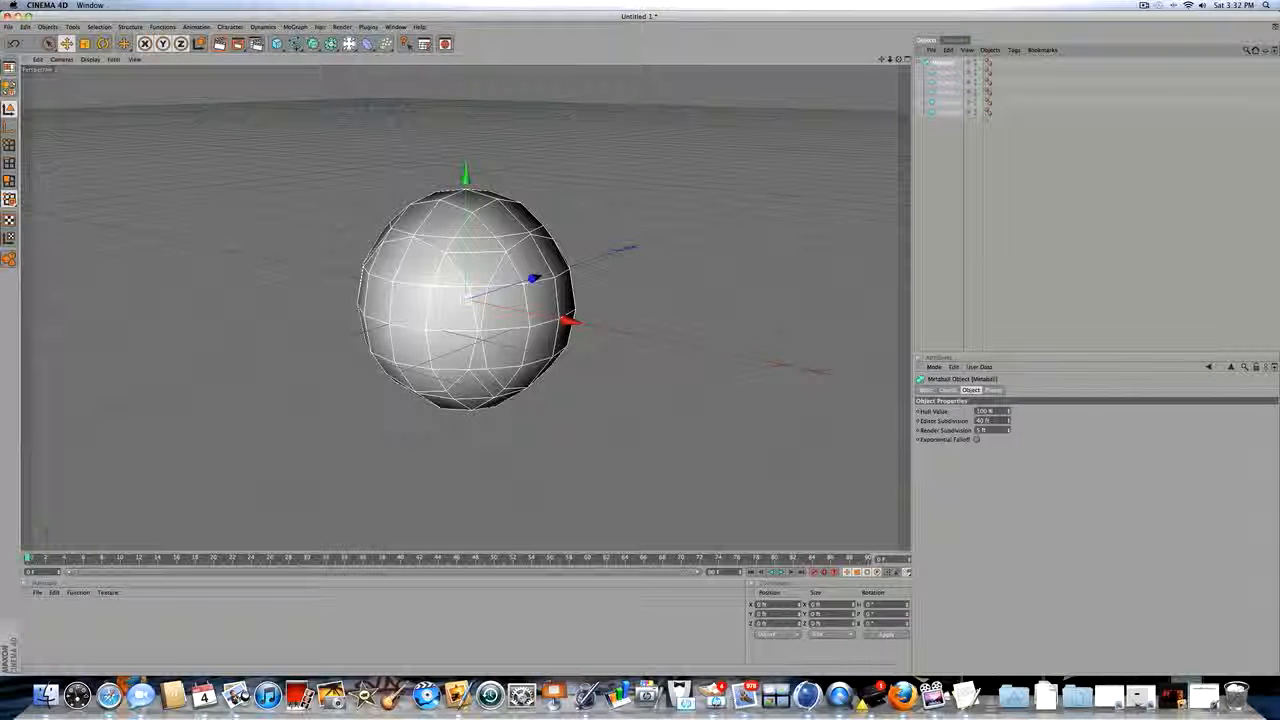
drag(1009, 422, 1009, 472)
drag(1009, 422, 976, 420)
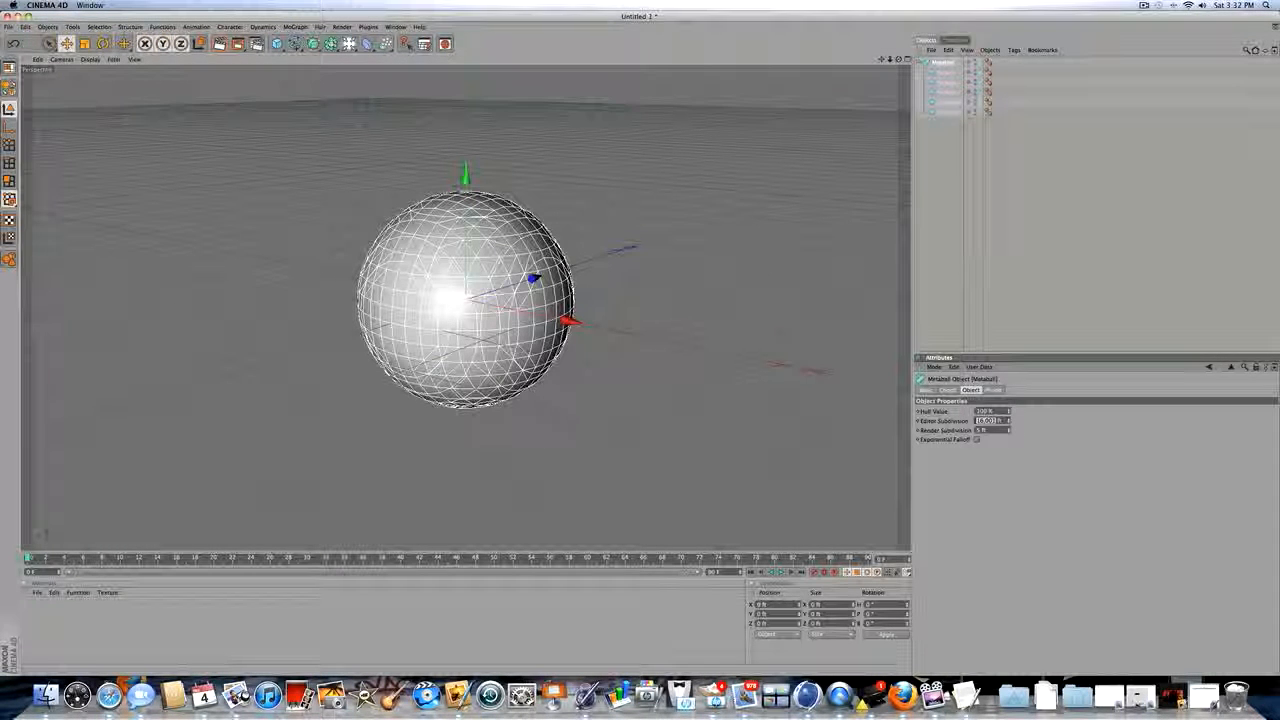
text(5)
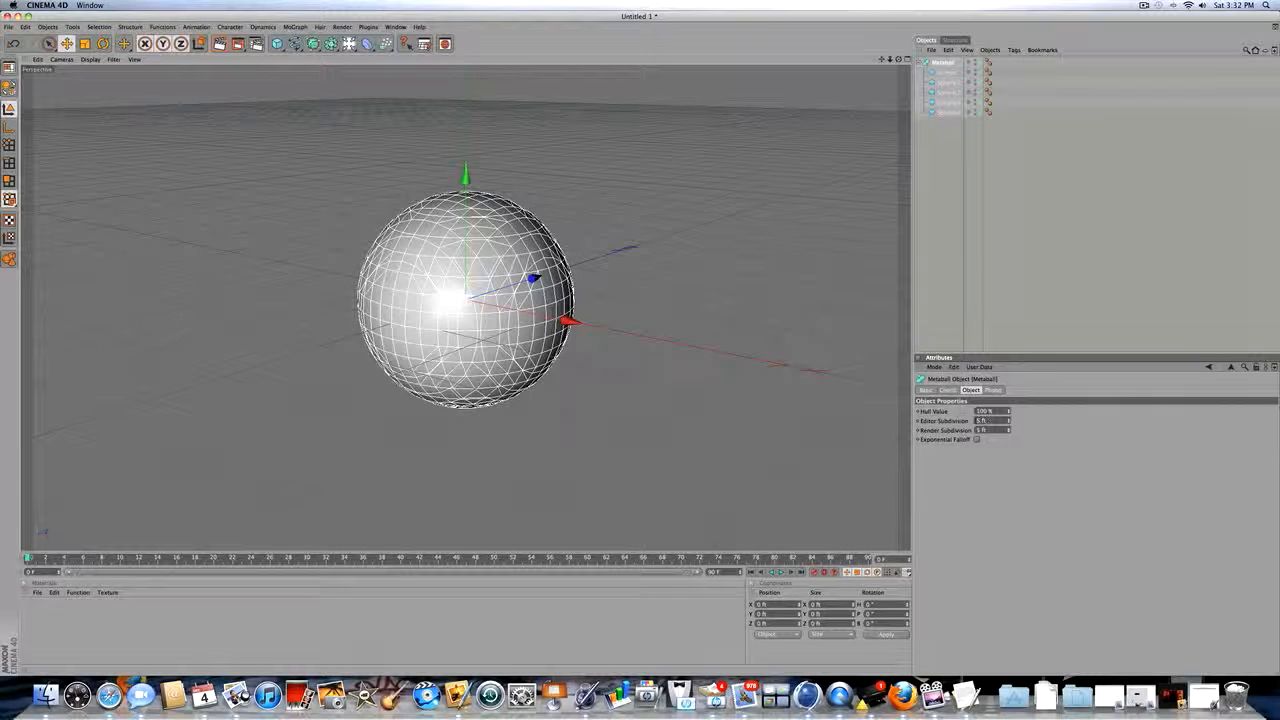
key(Return)
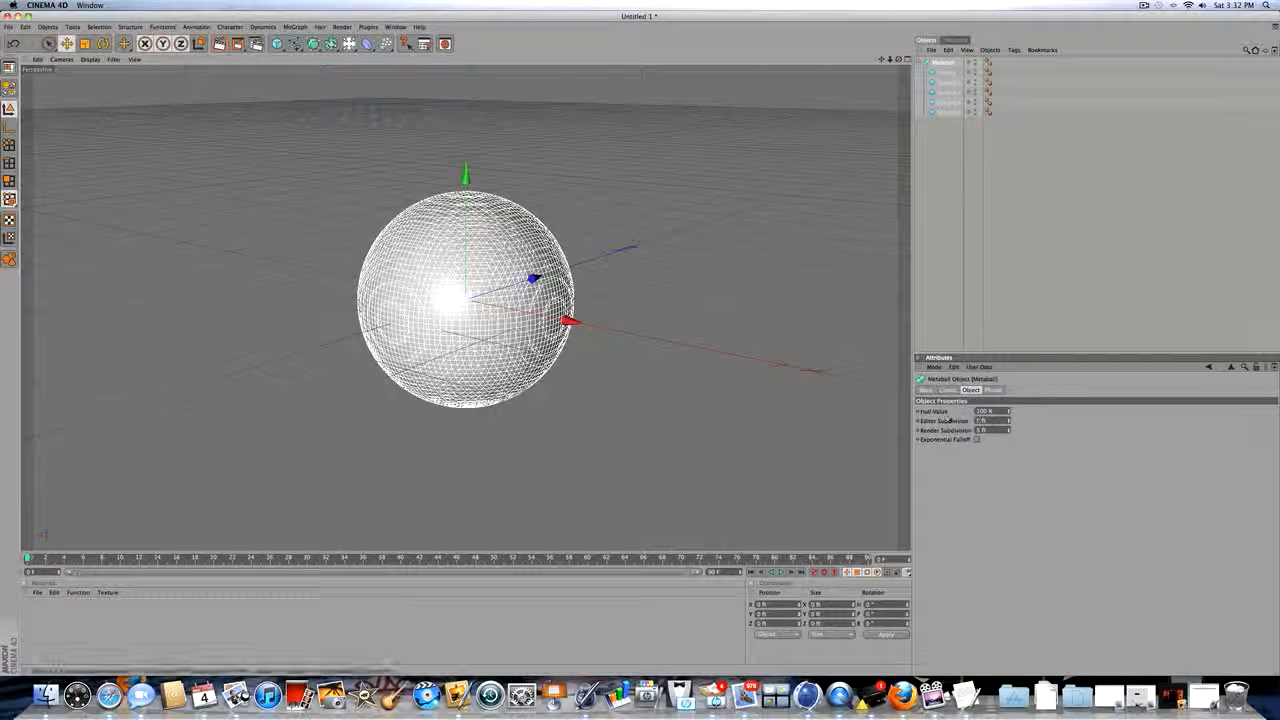
Step: Rename the metaball's five child spheres as Main, Top, Right, Left and Bottom
click(948, 72)
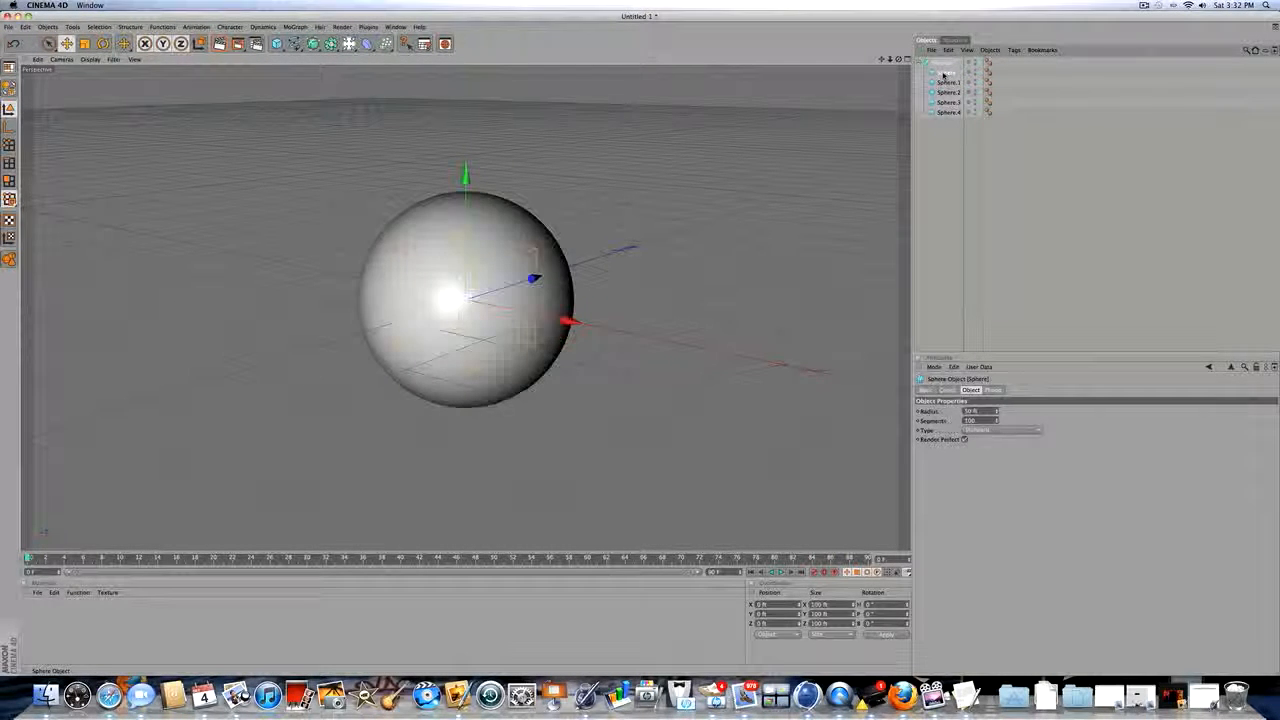
double_click(943, 75)
text(Main)
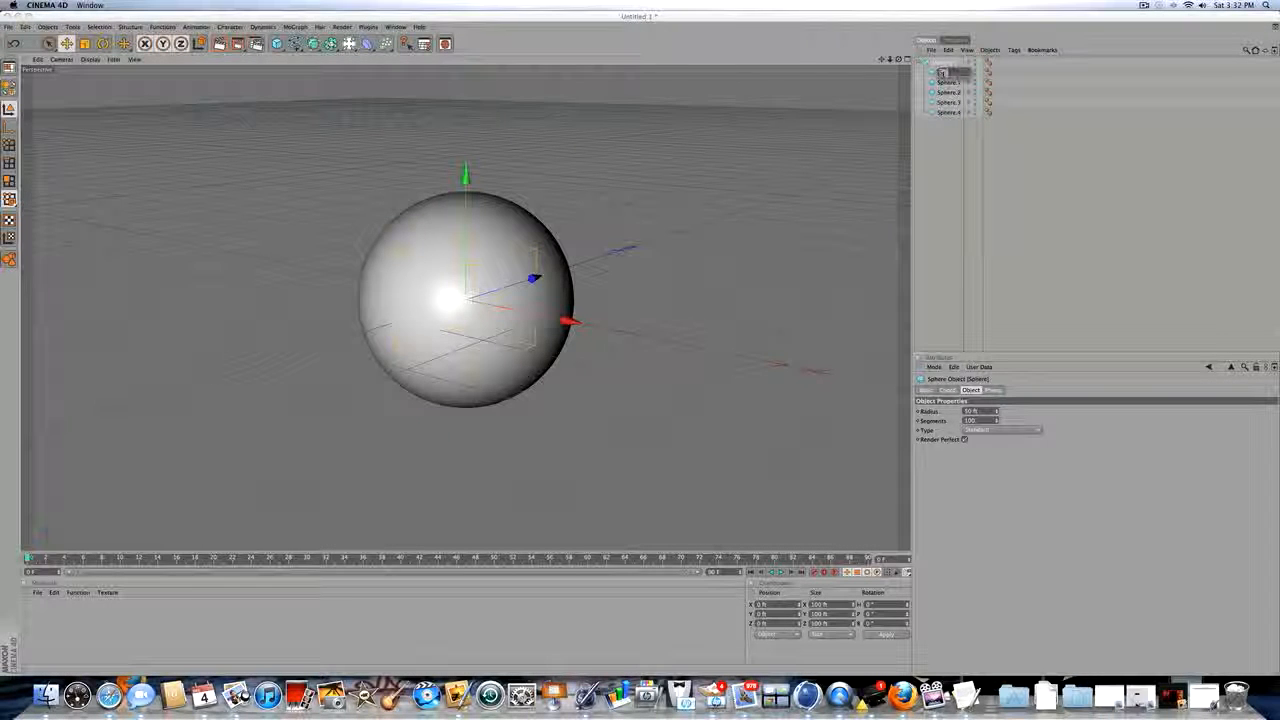
double_click(944, 83)
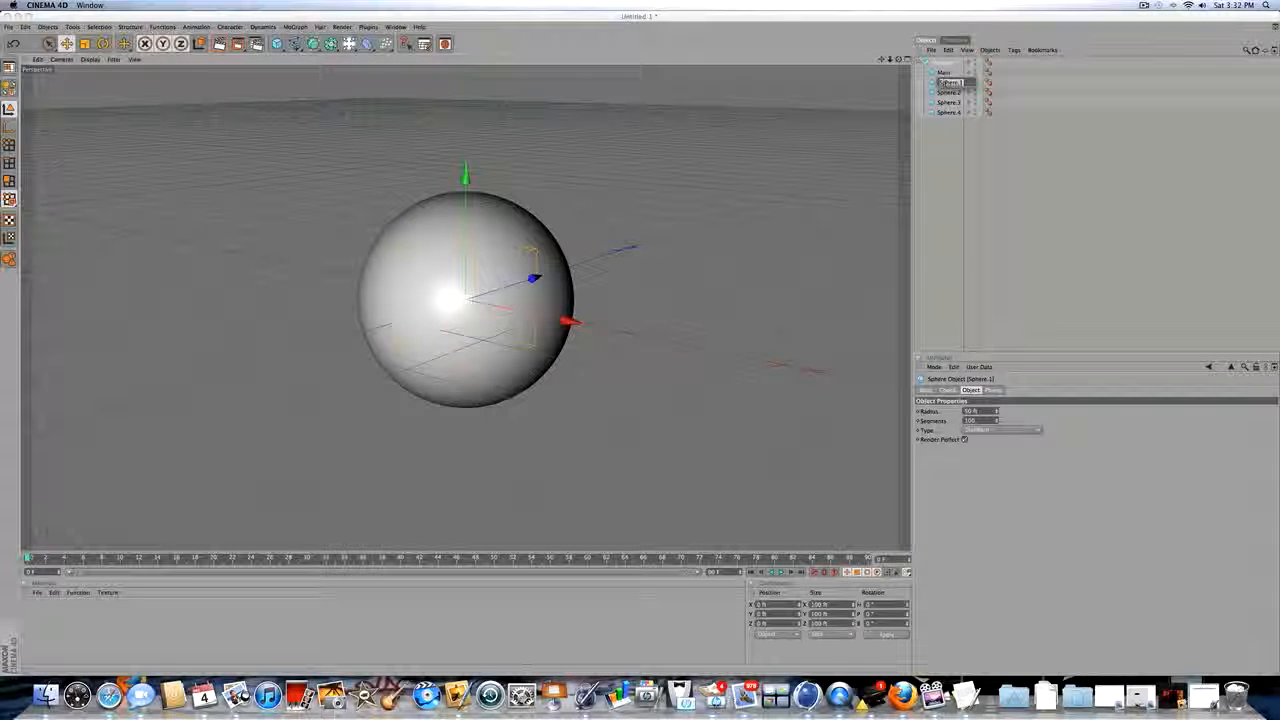
text(Top)
double_click(945, 92)
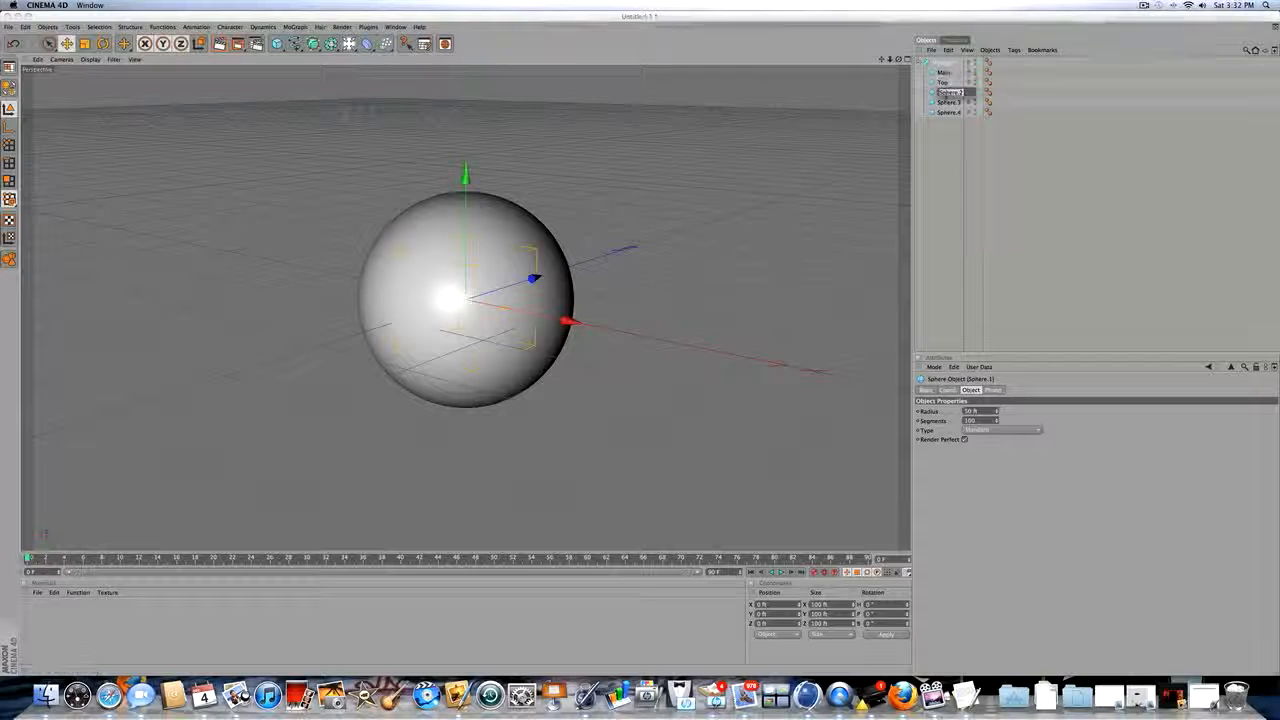
text(Right)
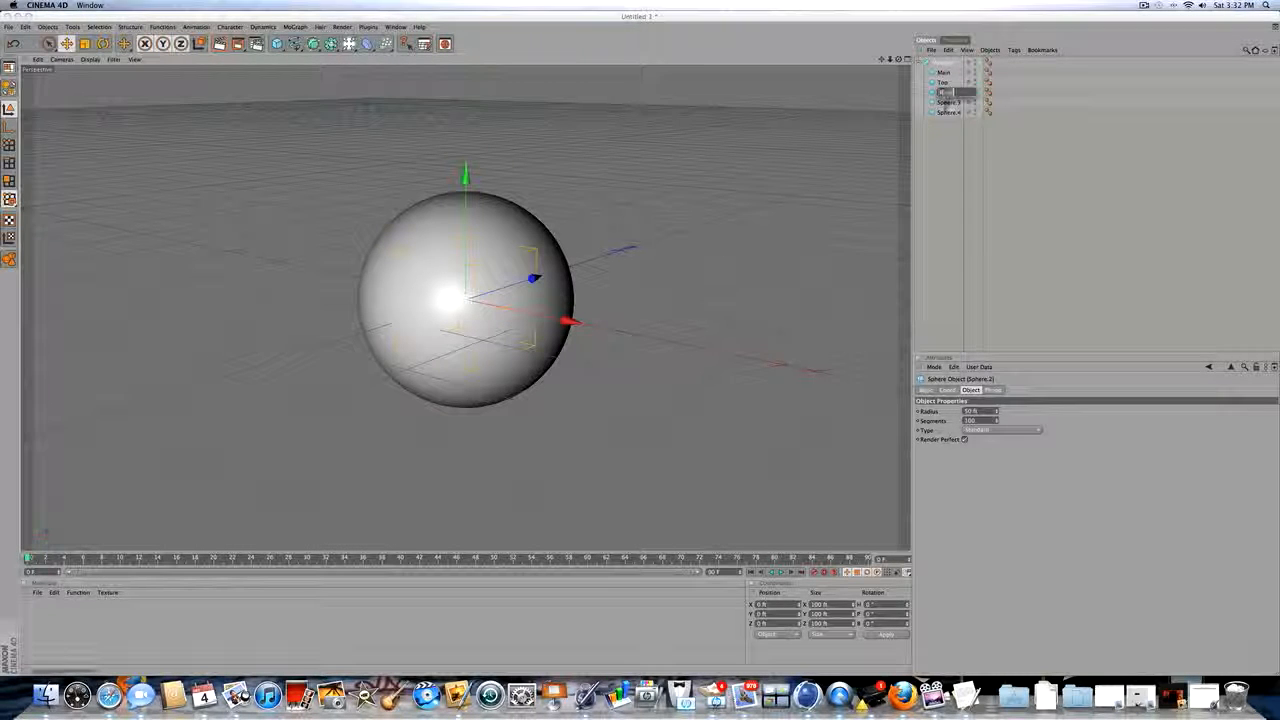
double_click(945, 102)
text(Left)
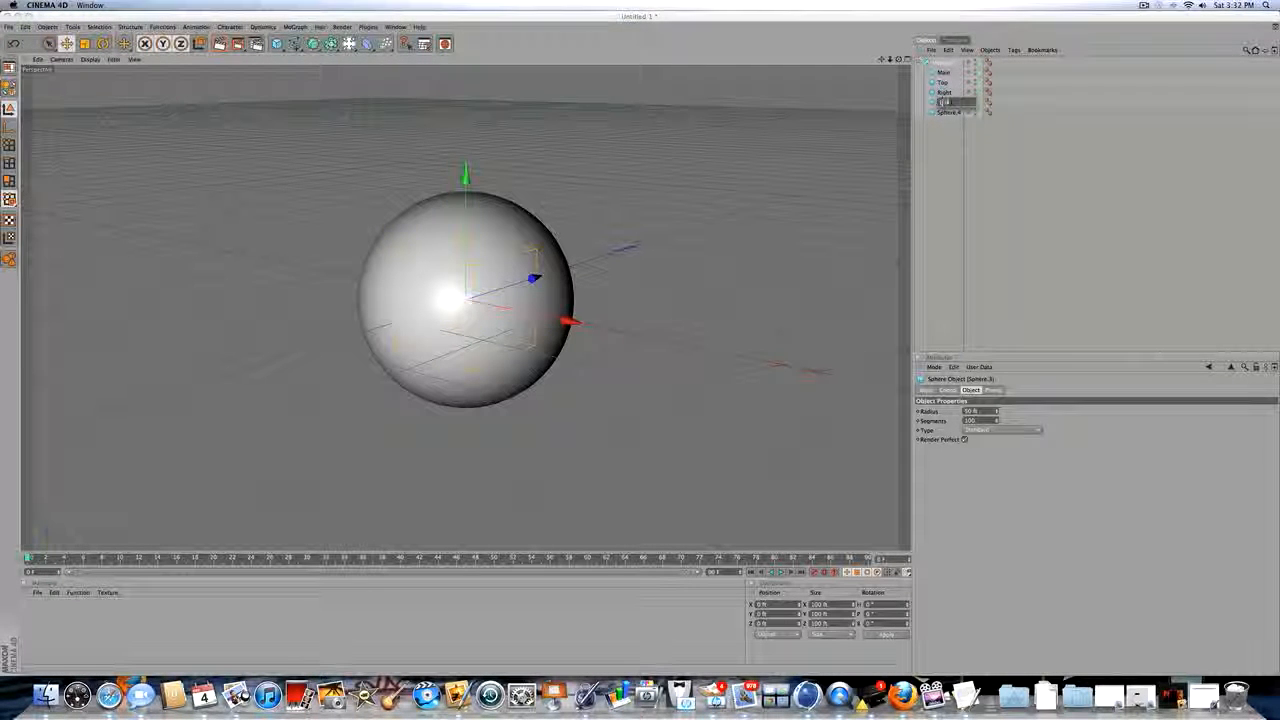
double_click(945, 112)
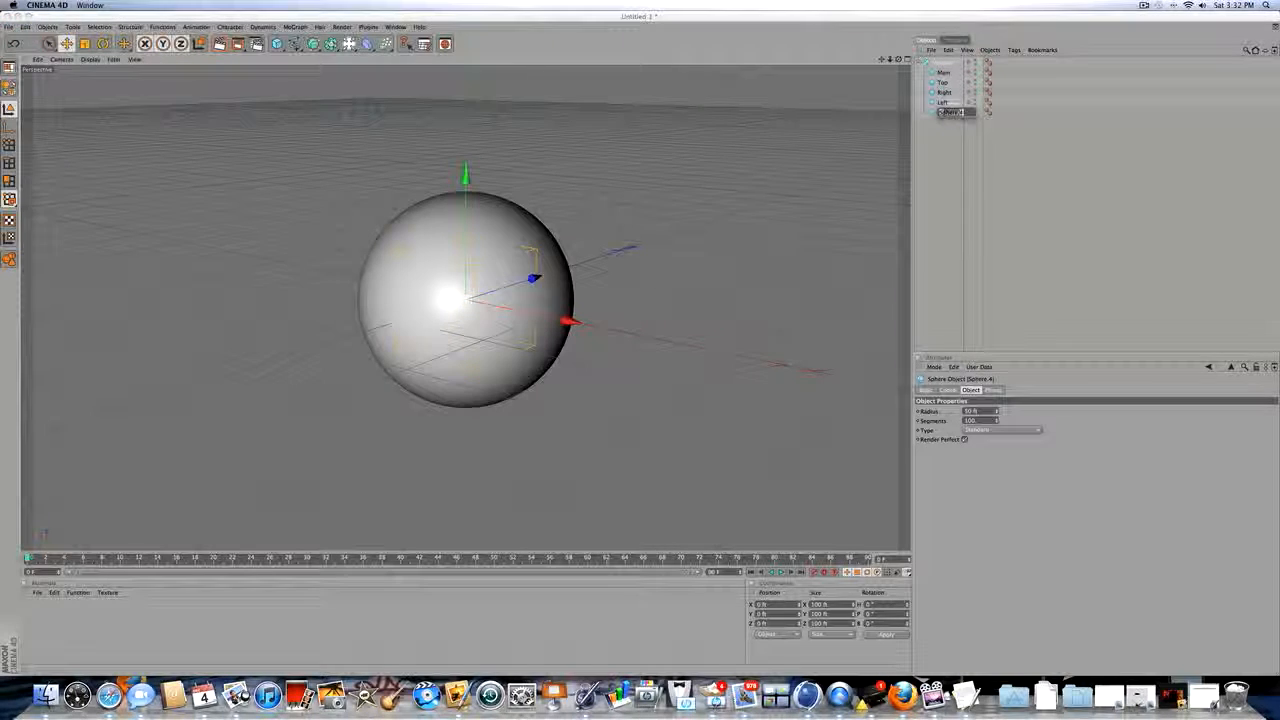
click(934, 127)
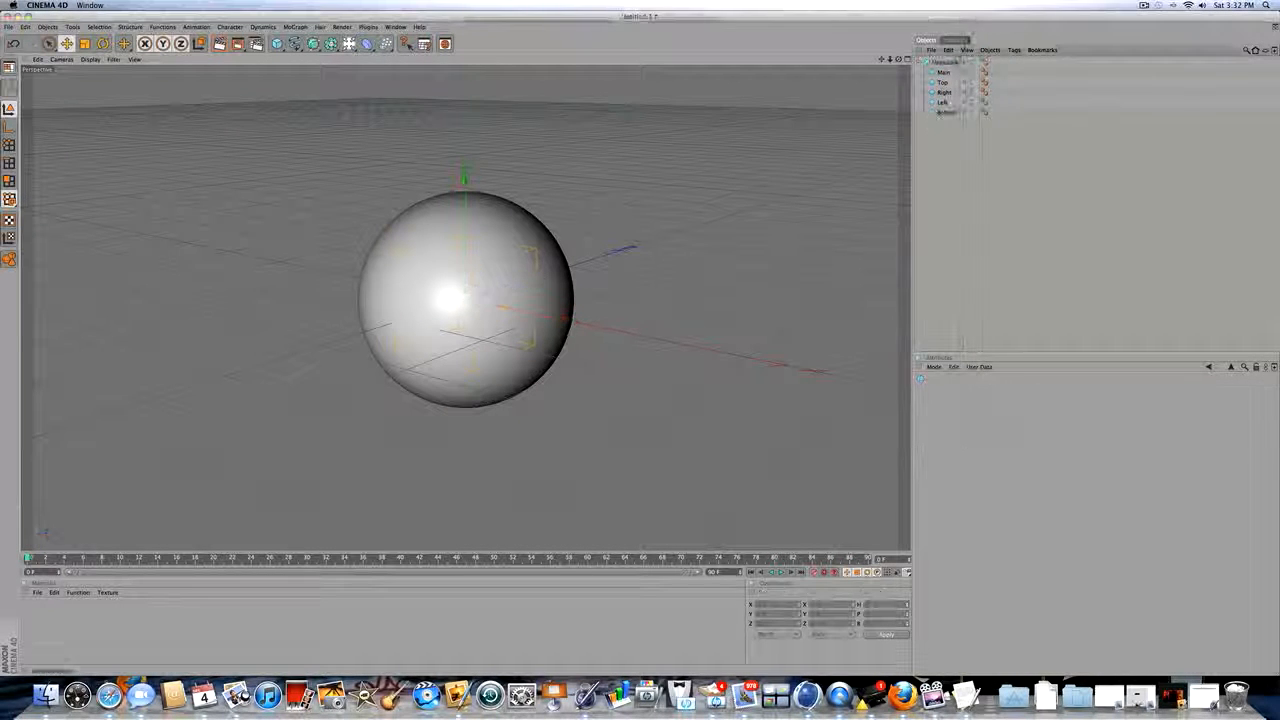
Step: Move the Top sphere up about 180 ft and the Right sphere about 174 ft along positive X
click(942, 83)
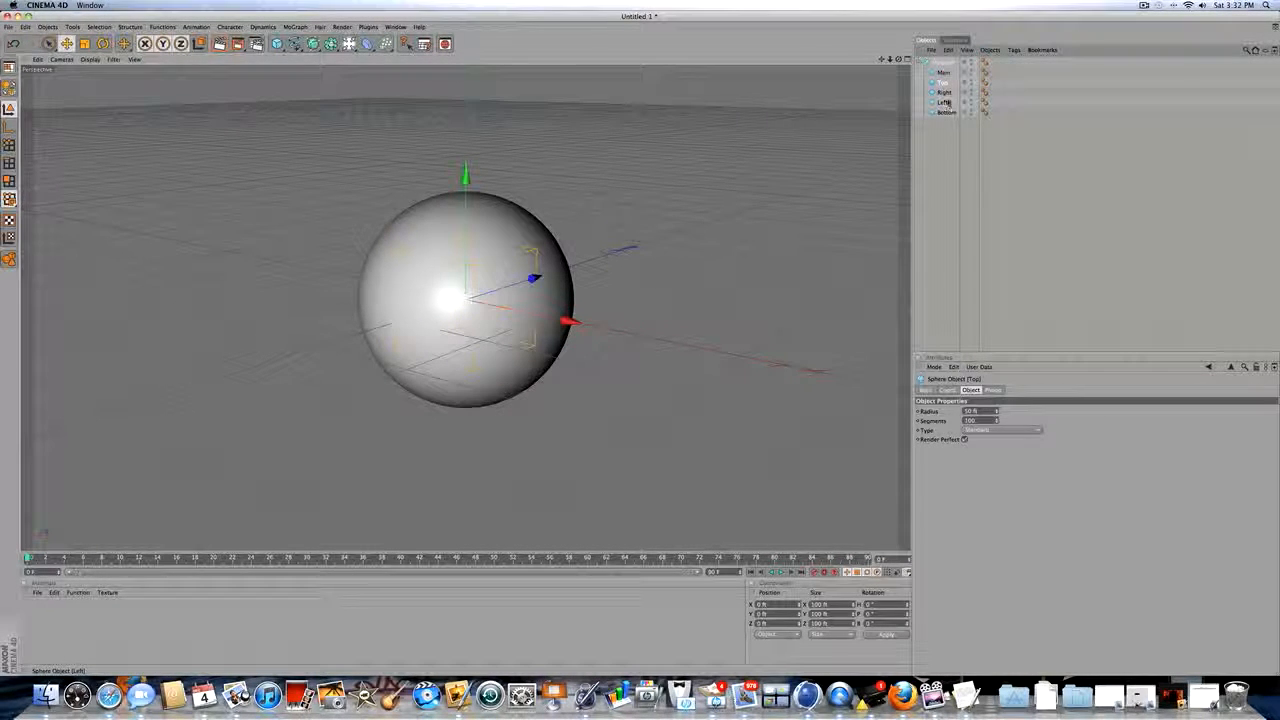
click(944, 92)
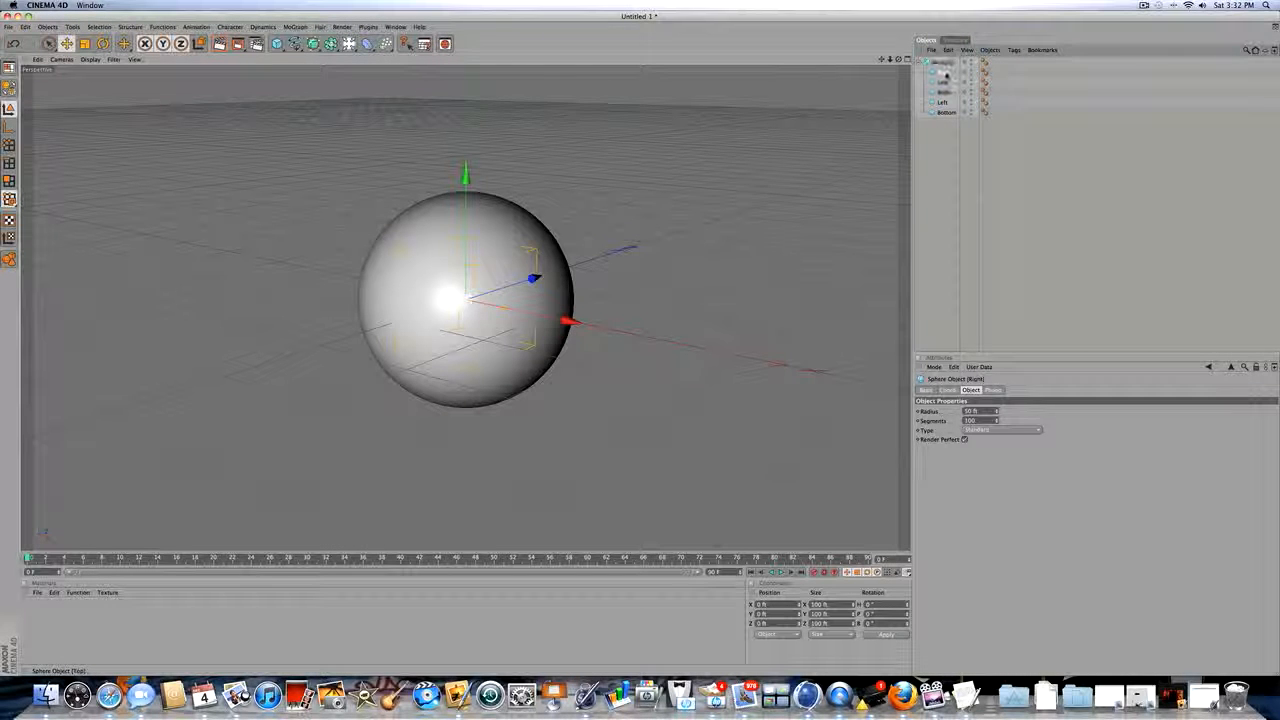
click(943, 73)
drag(465, 176, 465, 2)
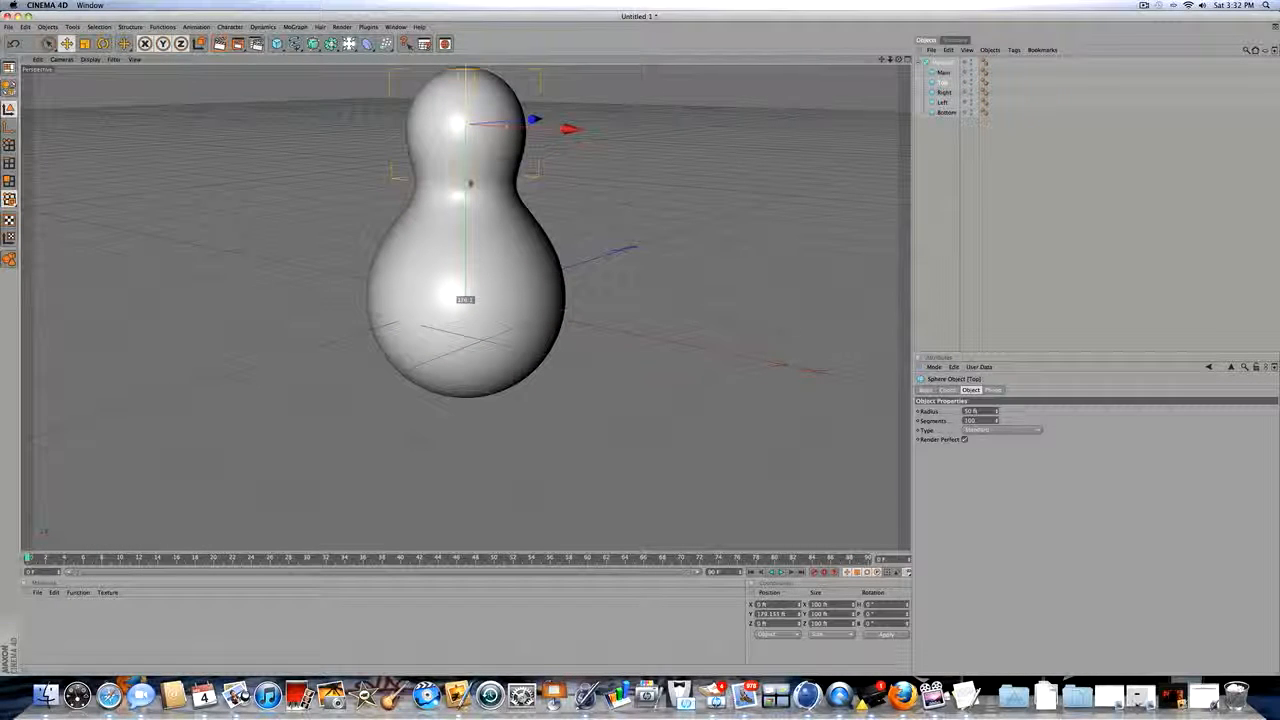
click(944, 92)
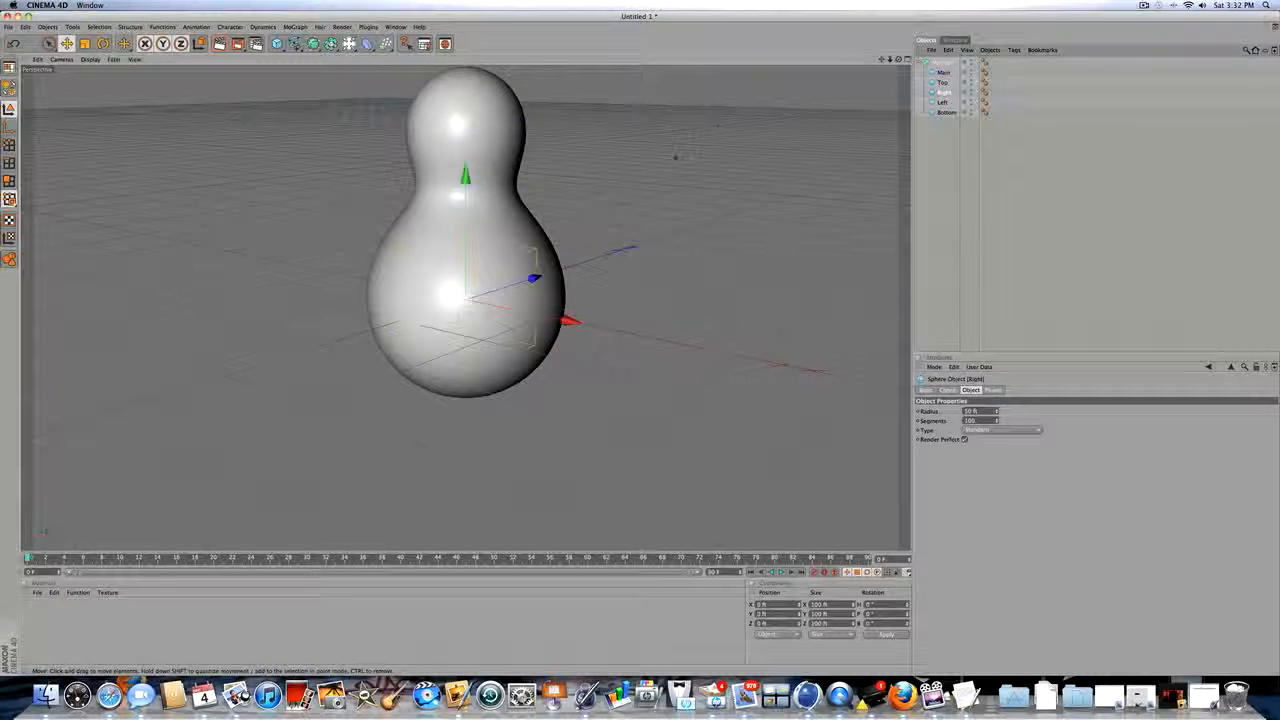
drag(568, 321, 733, 354)
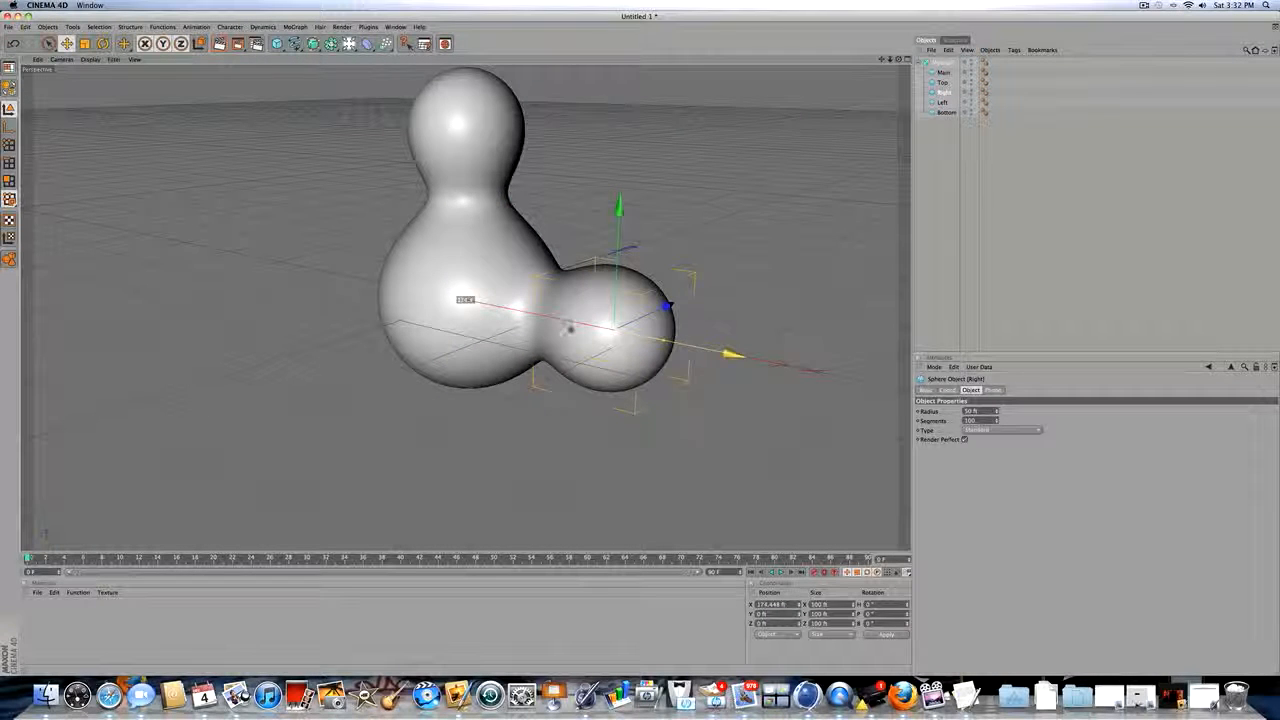
Step: Move the Left sphere out along negative X and the Bottom sphere down about 122 ft
click(944, 102)
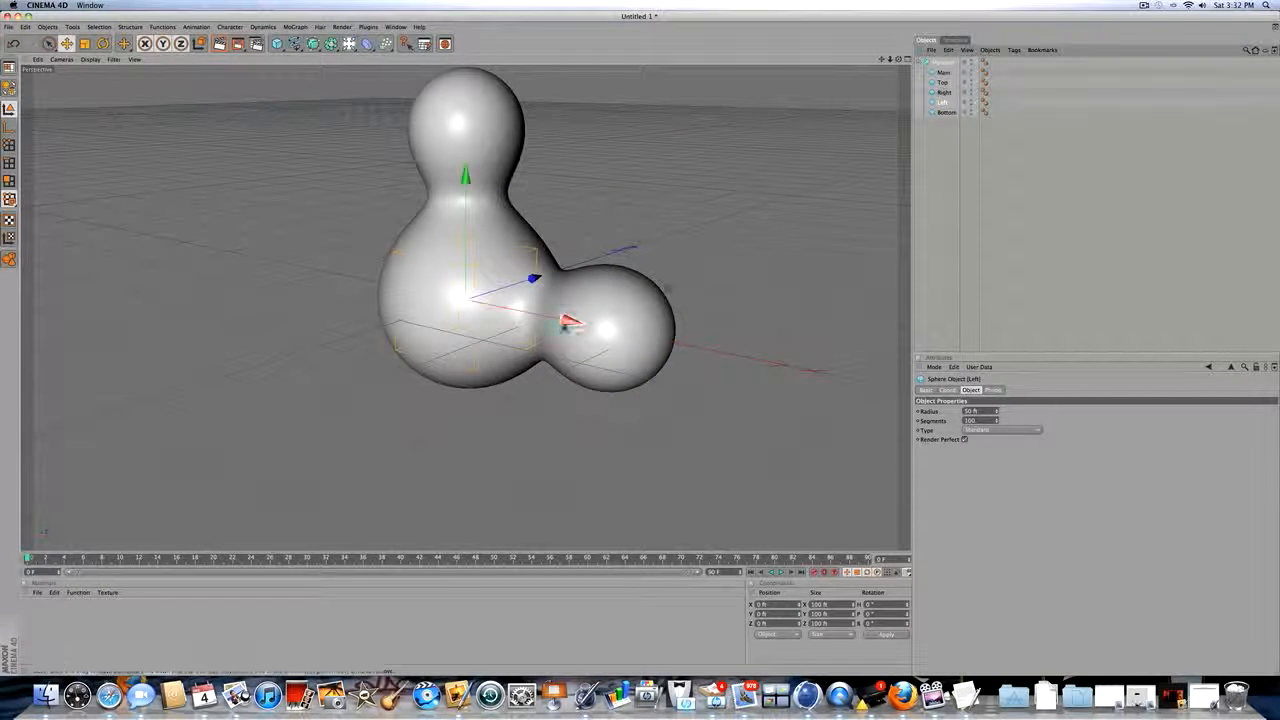
drag(571, 325, 477, 301)
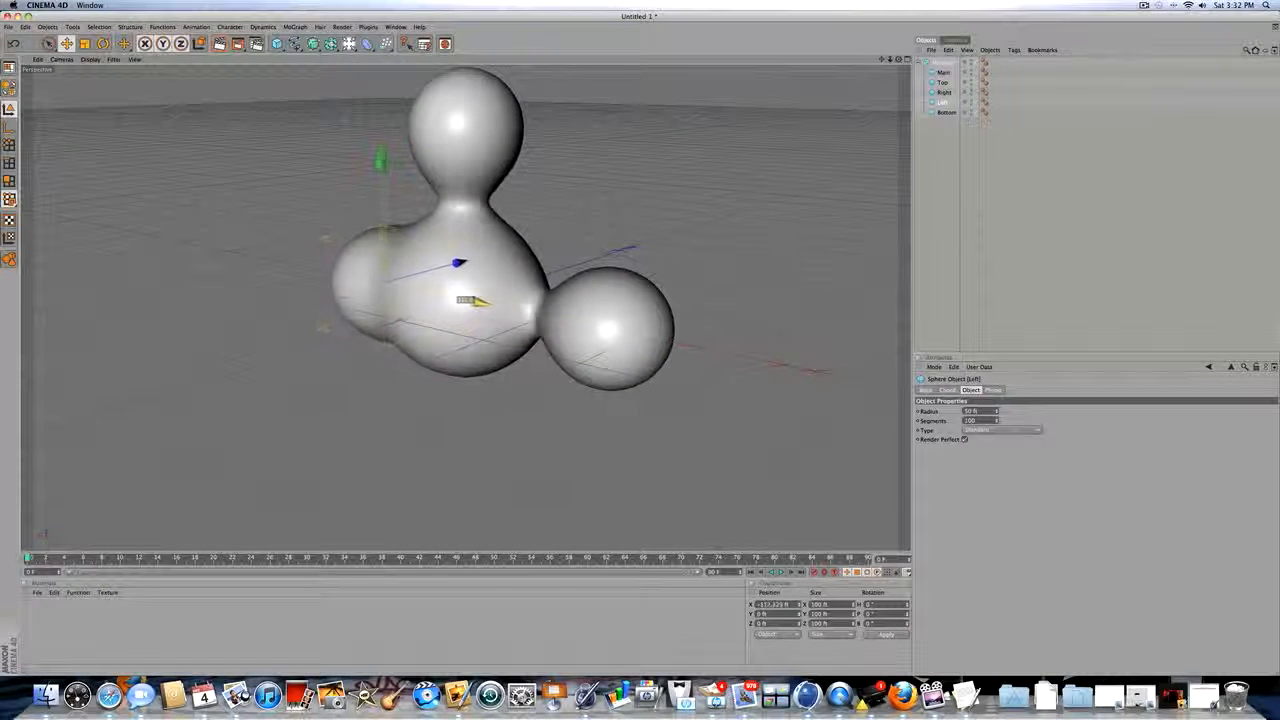
click(945, 112)
drag(465, 178, 465, 308)
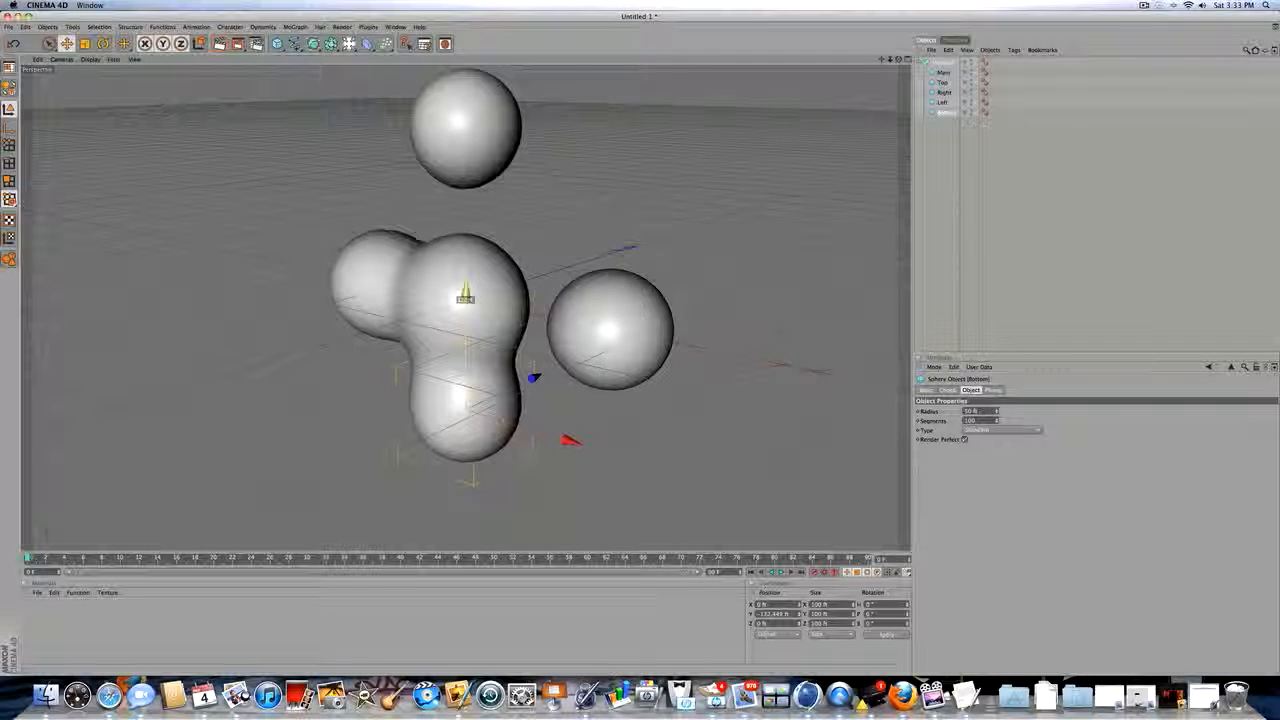
Step: Face the metaball from the front and add a Sky object to the scene
mouse_move(899, 59)
mouse_down()
mouse_move(935, 48)
mouse_move(928, 35)
mouse_move(920, 52)
mouse_move(882, 50)
mouse_up()
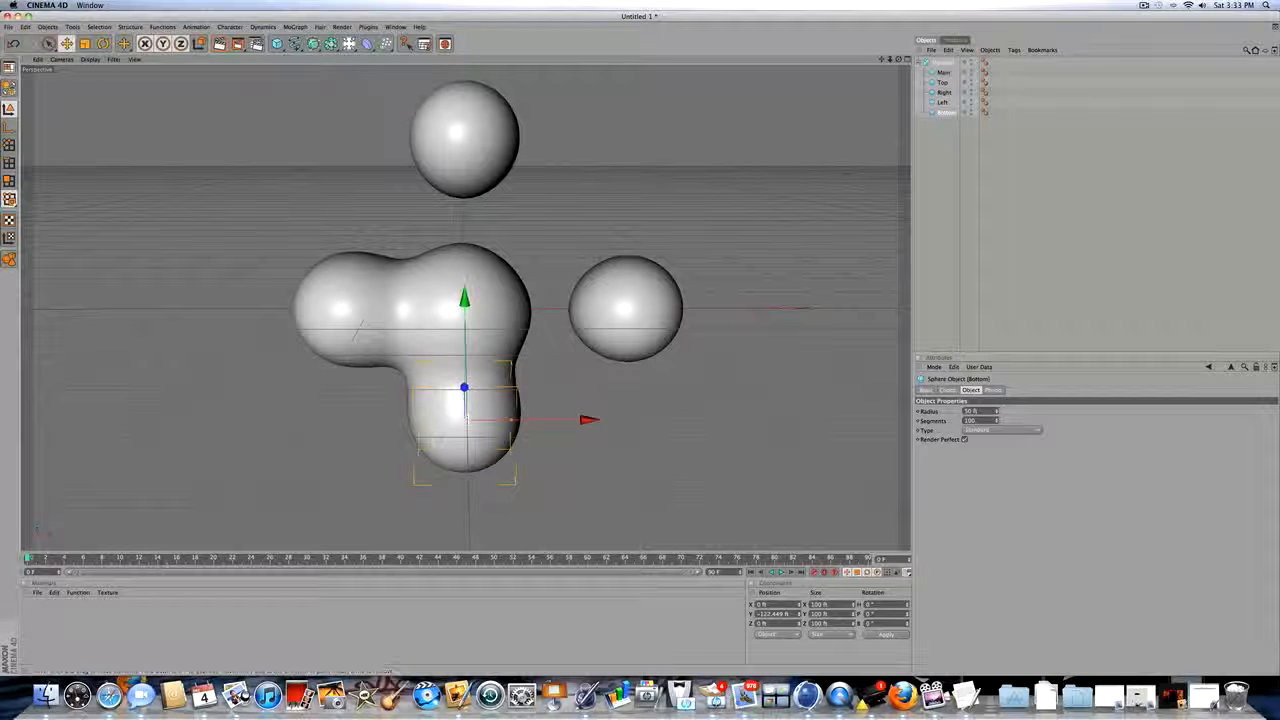
drag(349, 43, 512, 88)
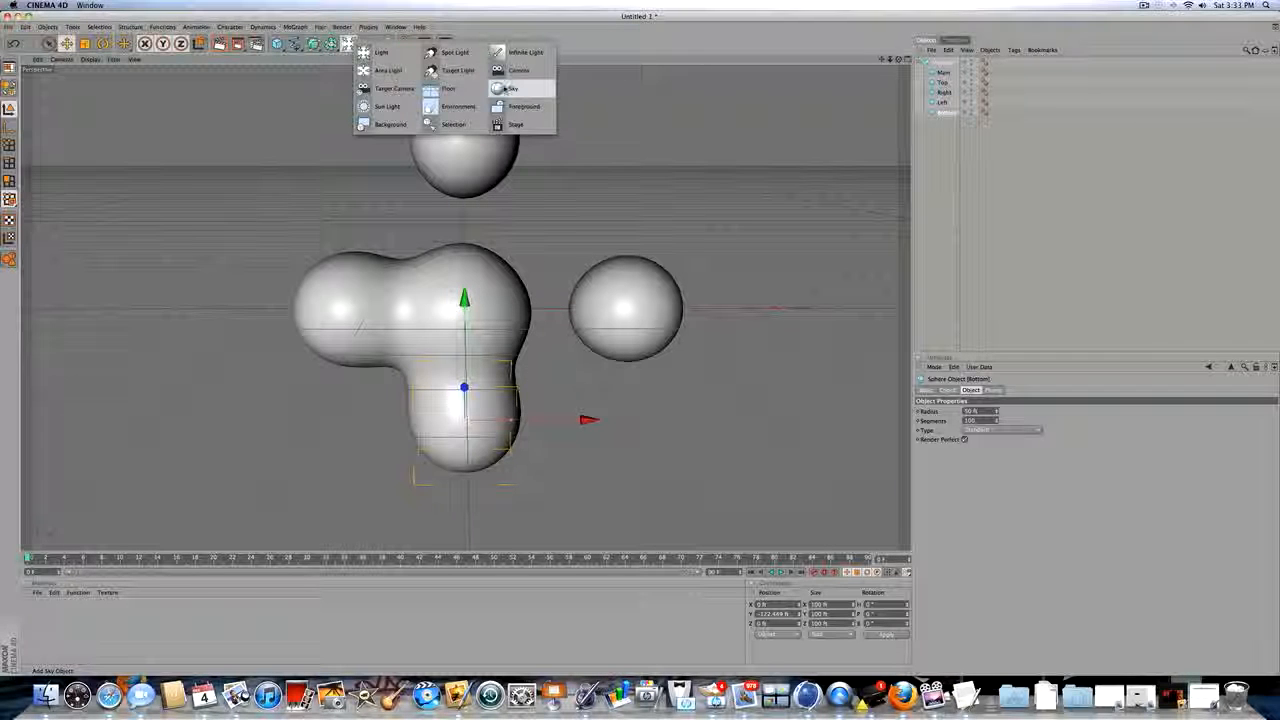
click(512, 88)
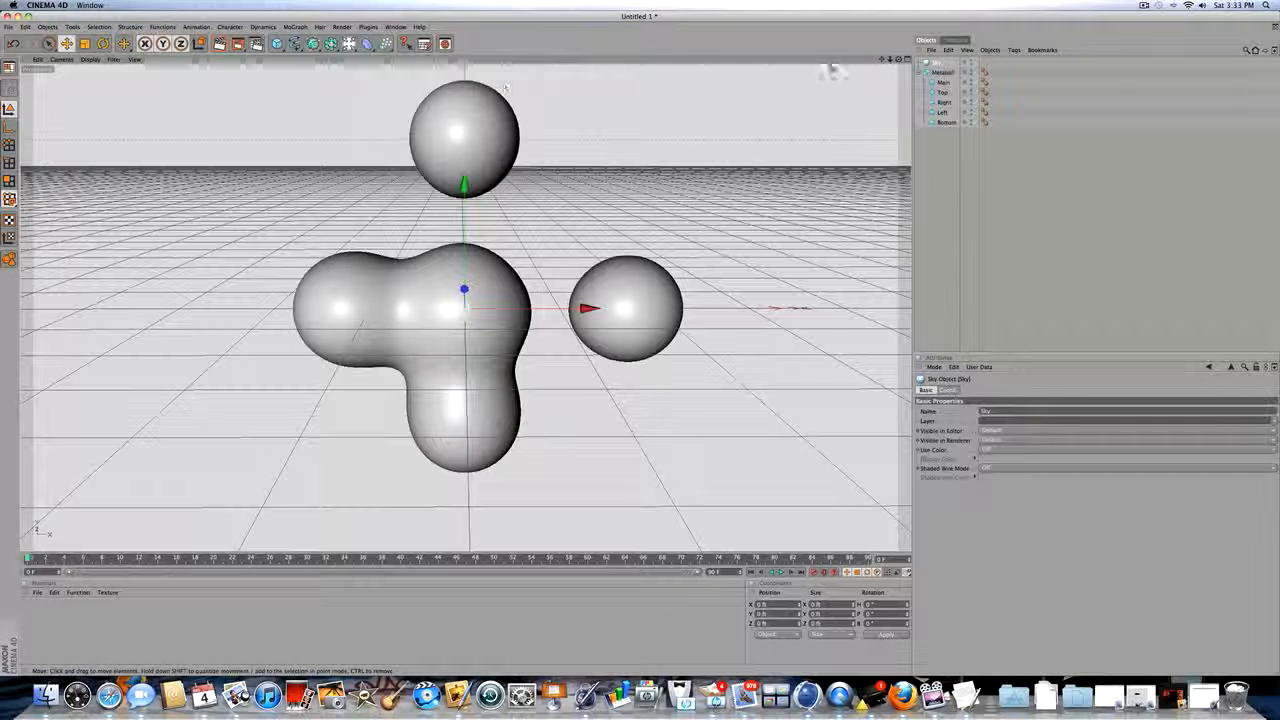
Step: Add a Compositing tag to the Sky object and turn off Seen by Camera
right_click(938, 68)
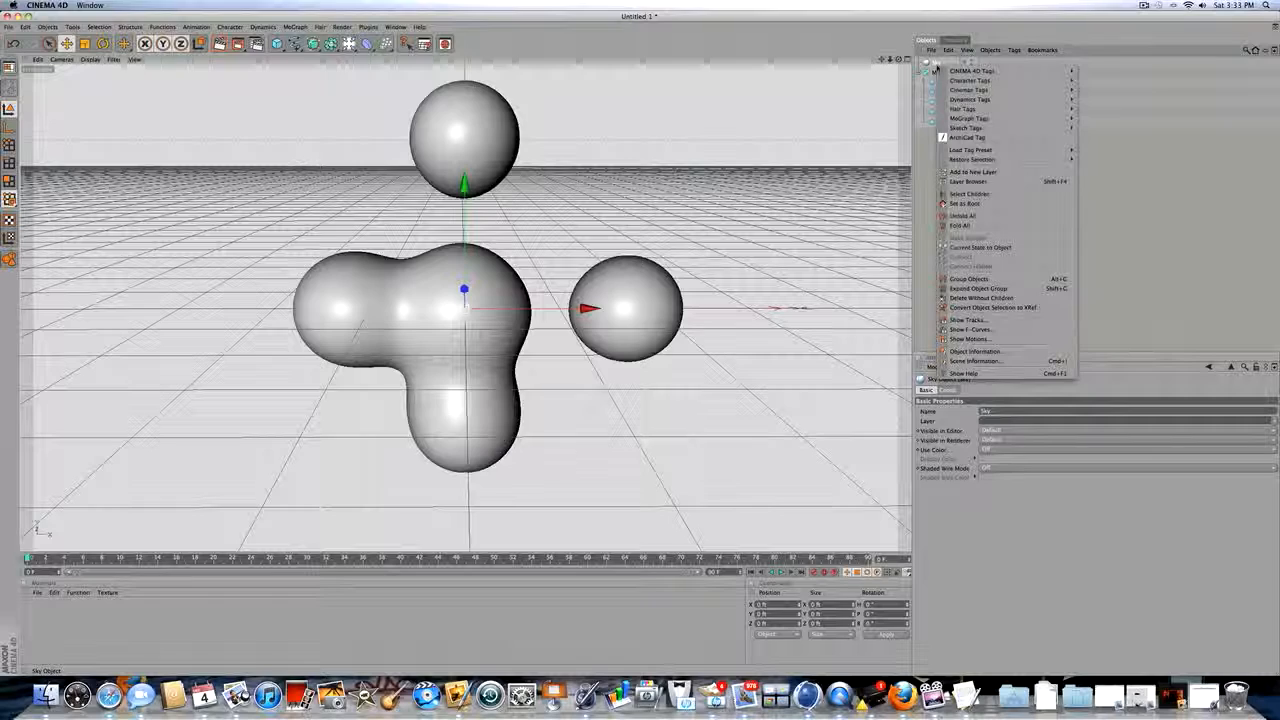
mouse_move(1045, 74)
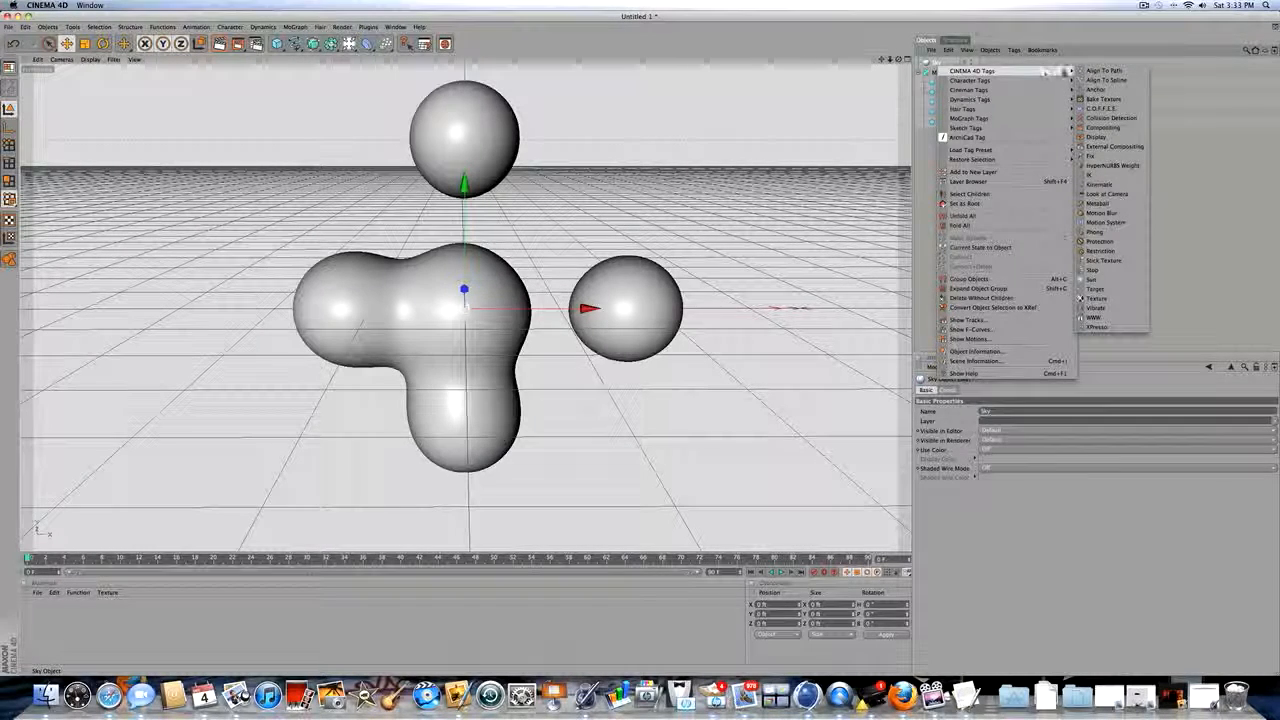
click(1104, 127)
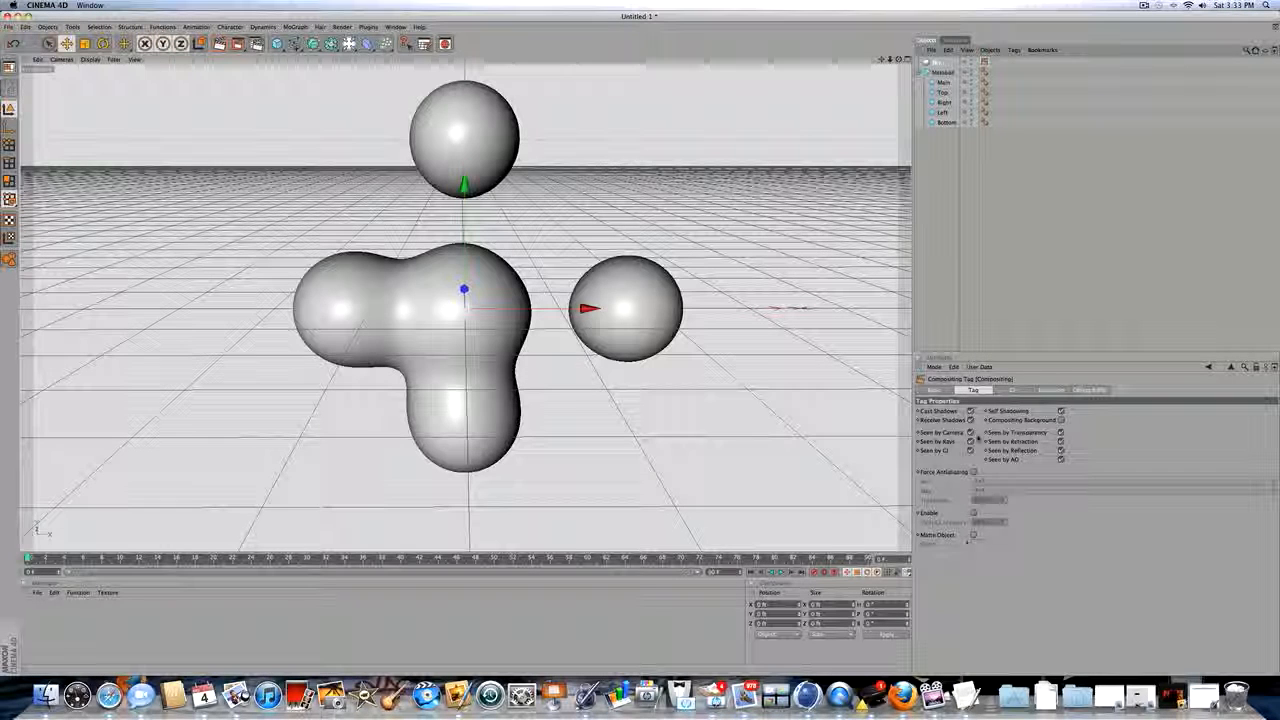
click(969, 432)
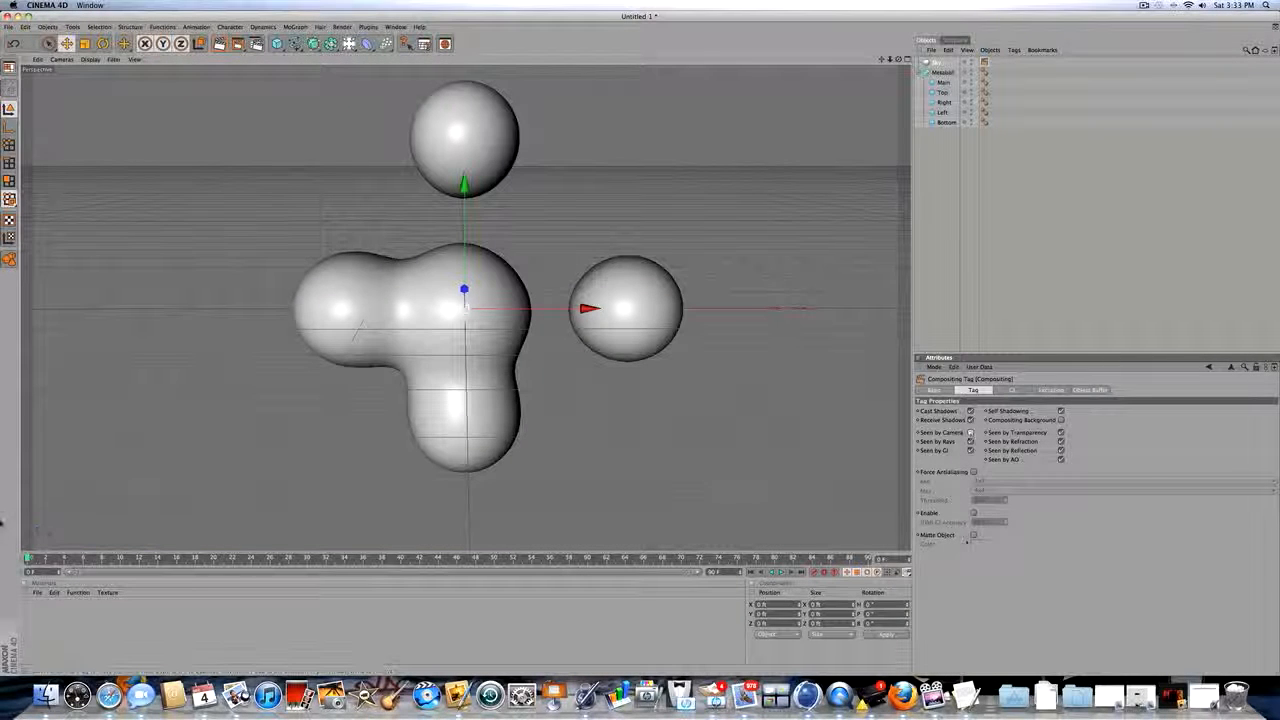
click(38, 592)
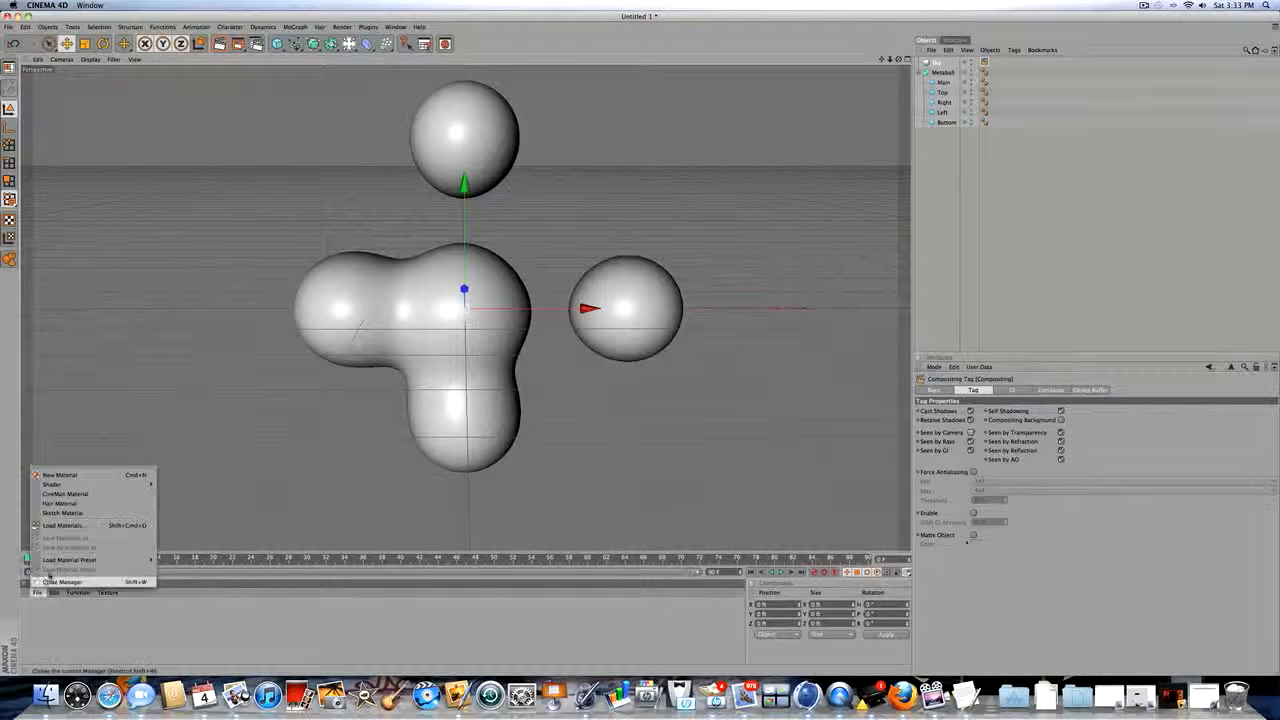
mouse_move(66, 563)
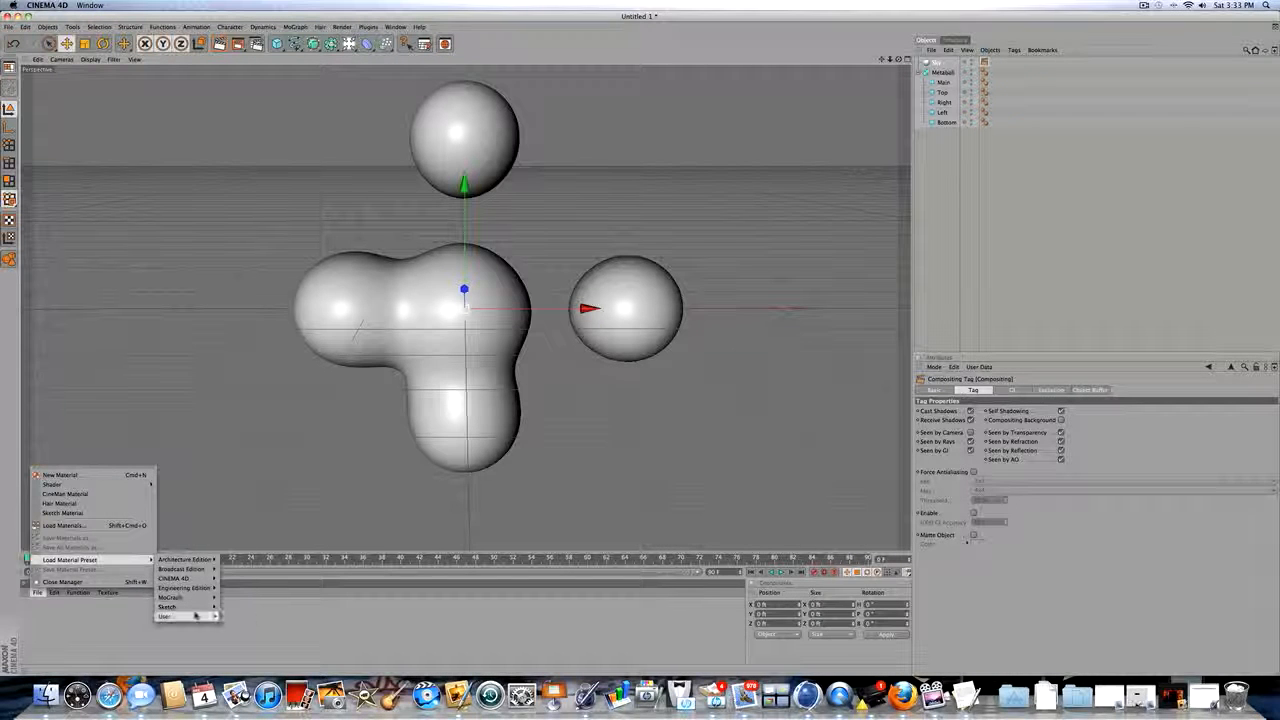
mouse_move(166, 616)
mouse_move(225, 616)
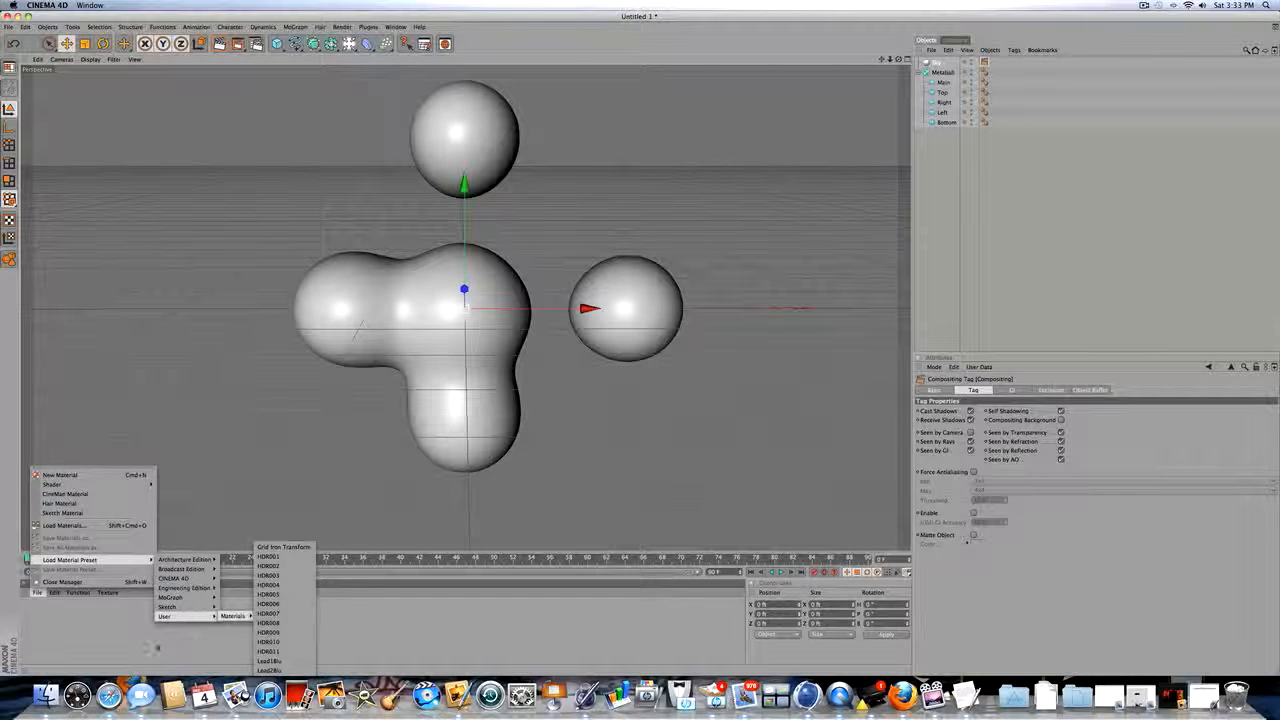
click(153, 648)
Step: Load the HDRI 024 material from the CINEMA 4D HDRI material presets
click(37, 592)
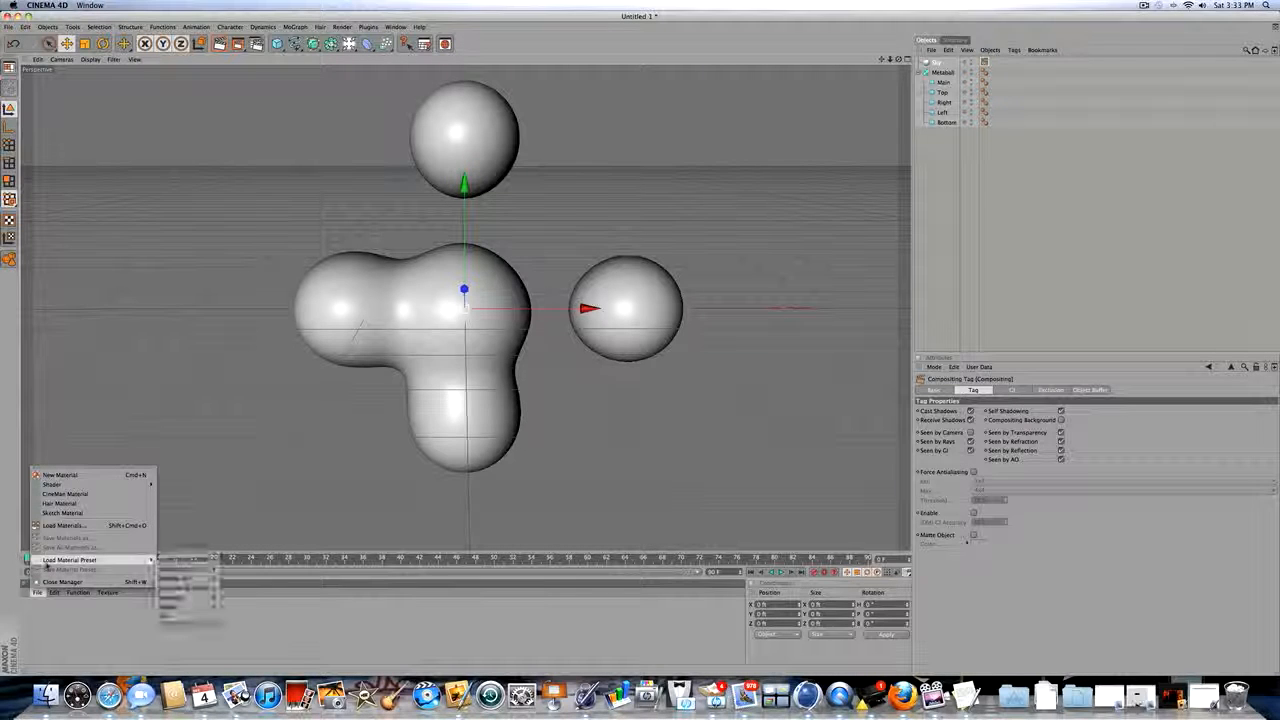
mouse_move(145, 559)
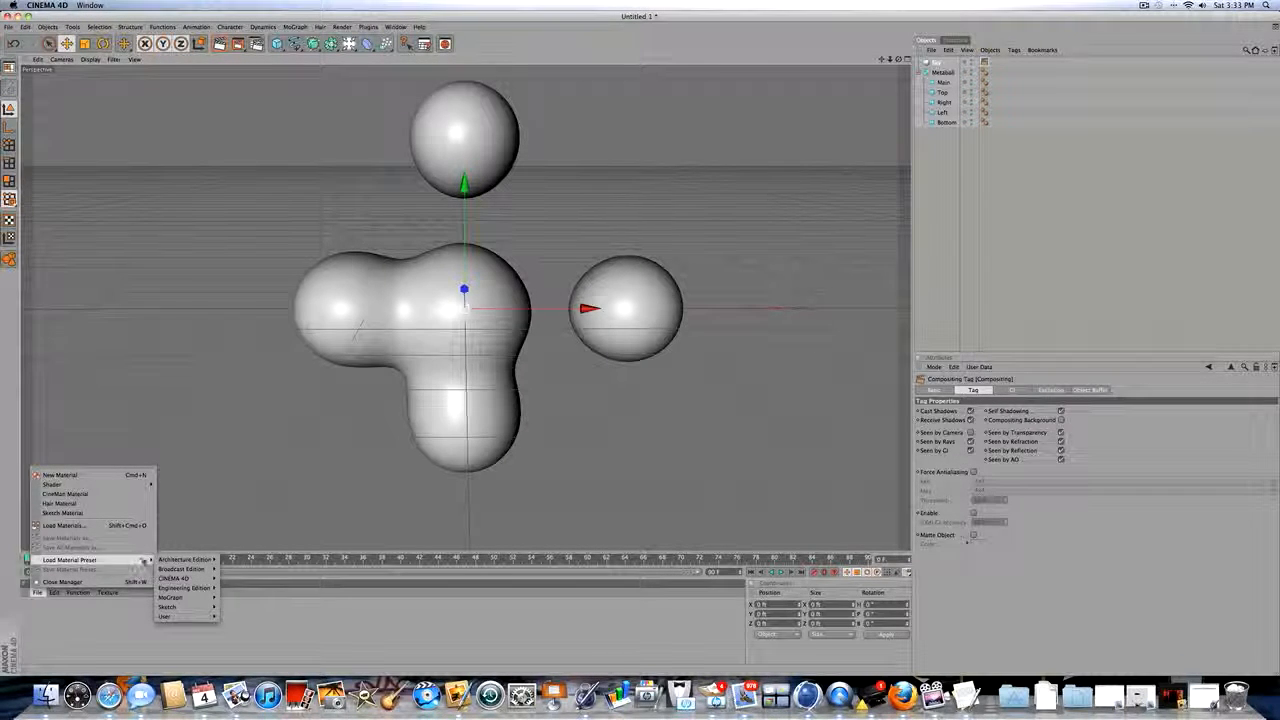
mouse_move(200, 578)
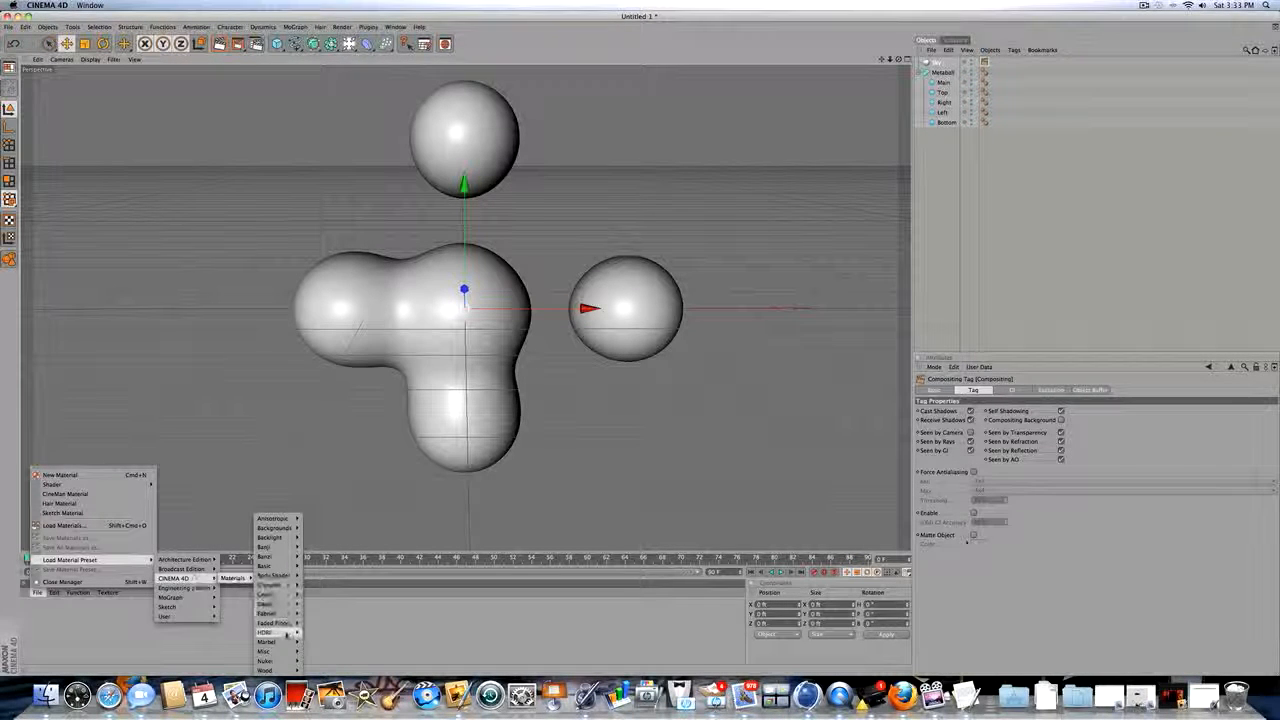
mouse_move(284, 634)
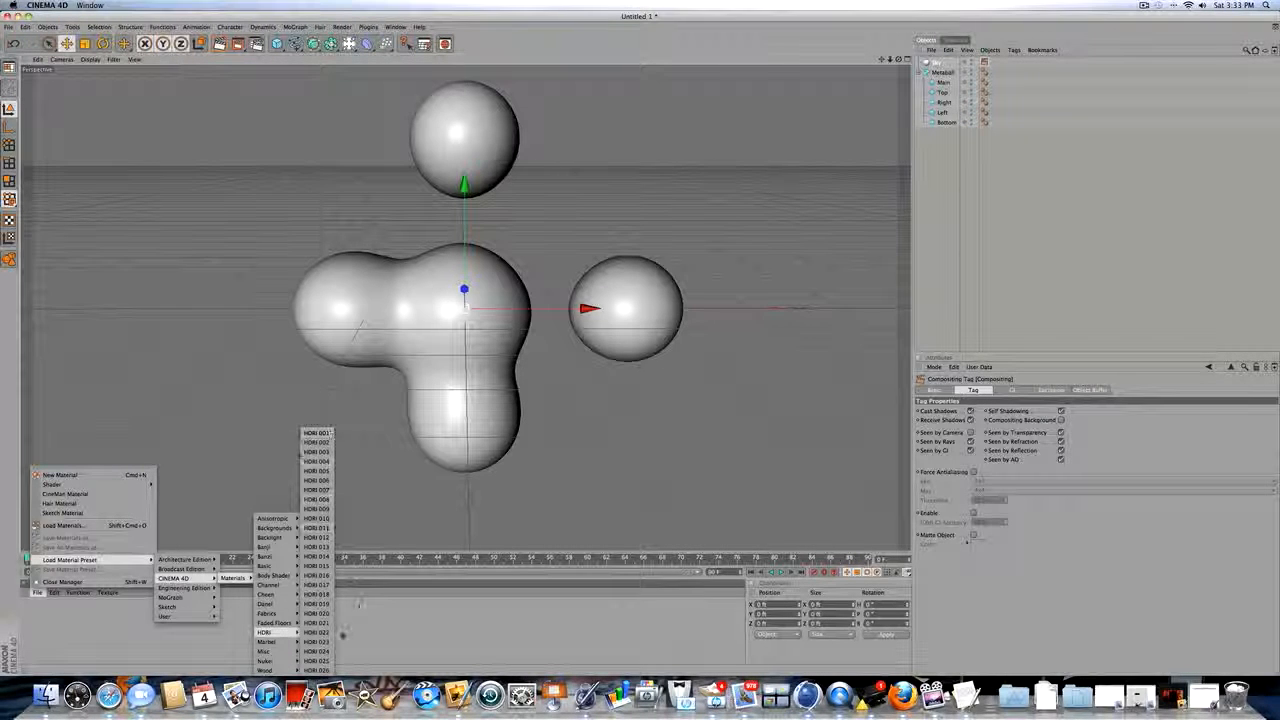
click(317, 651)
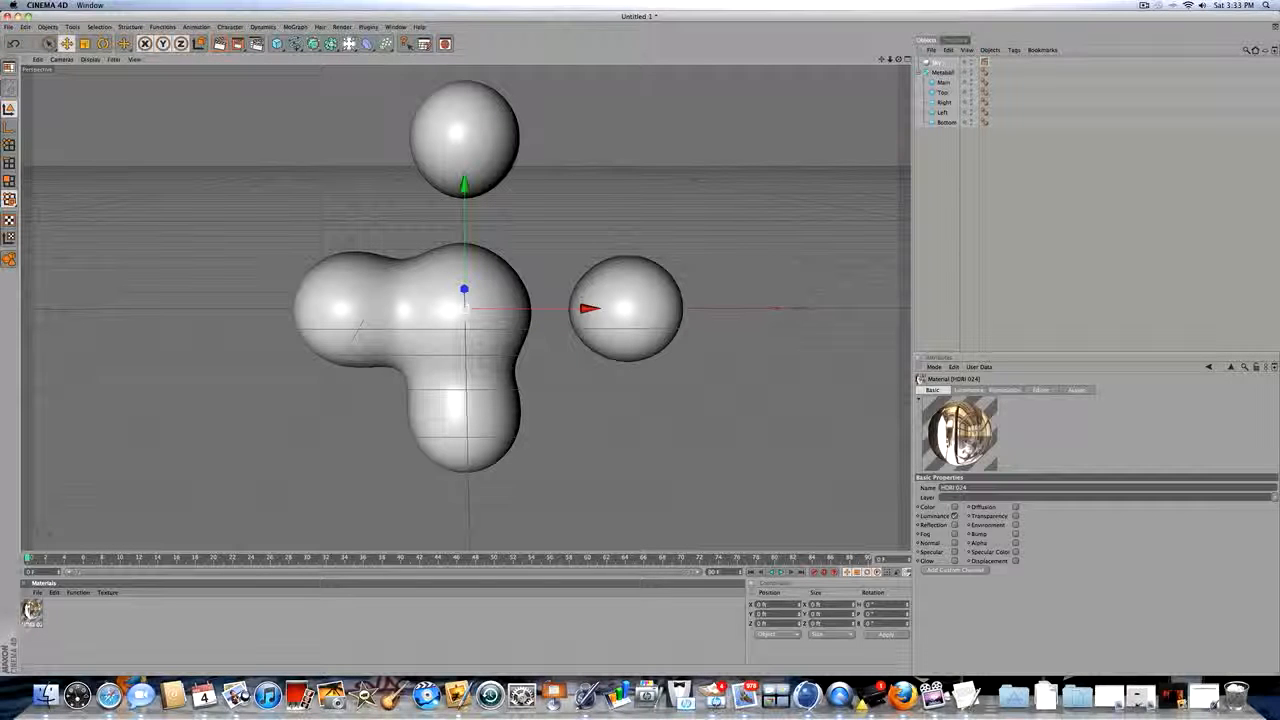
Step: Apply the HDRI 024 material to the Sky object
drag(32, 612, 943, 85)
drag(936, 64, 936, 64)
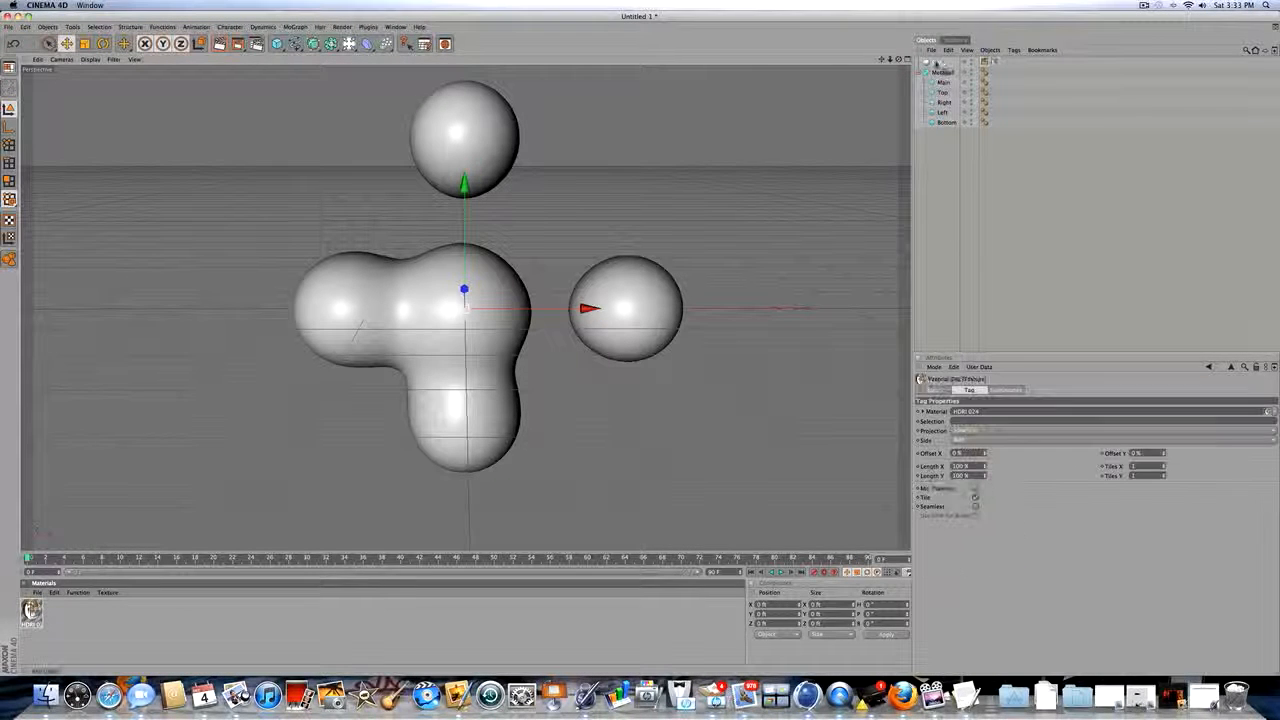
click(994, 62)
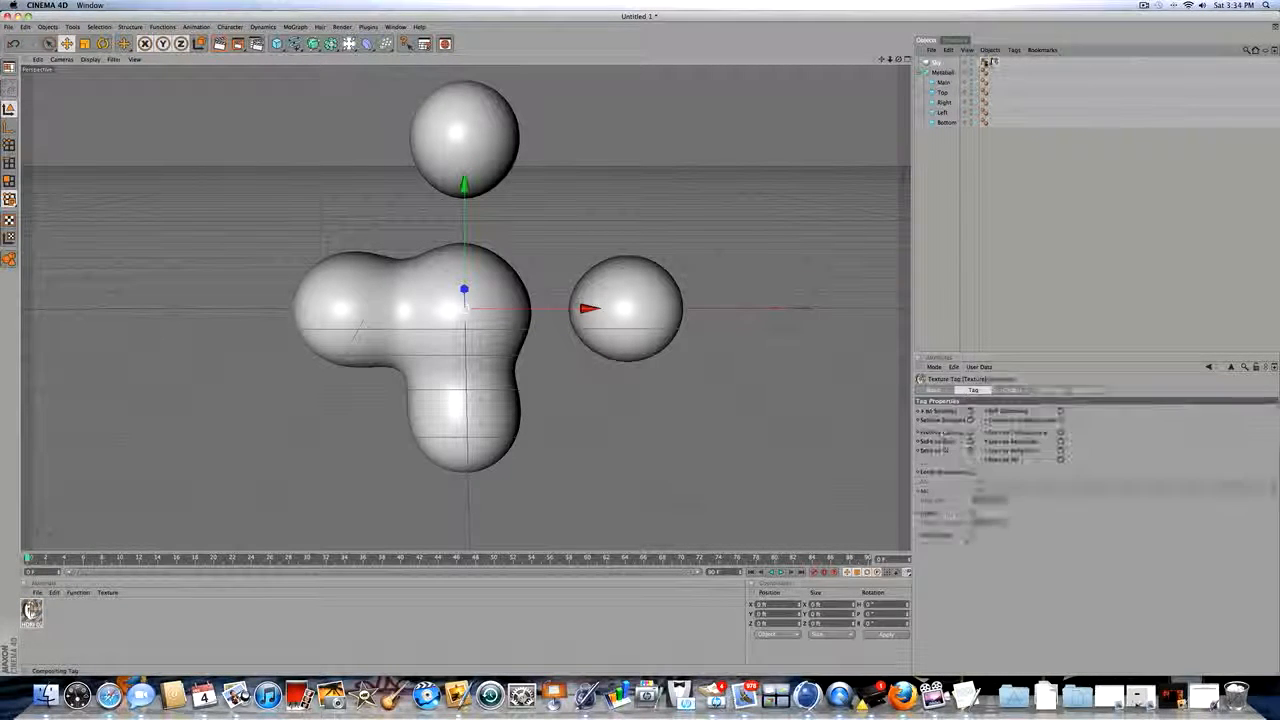
click(985, 62)
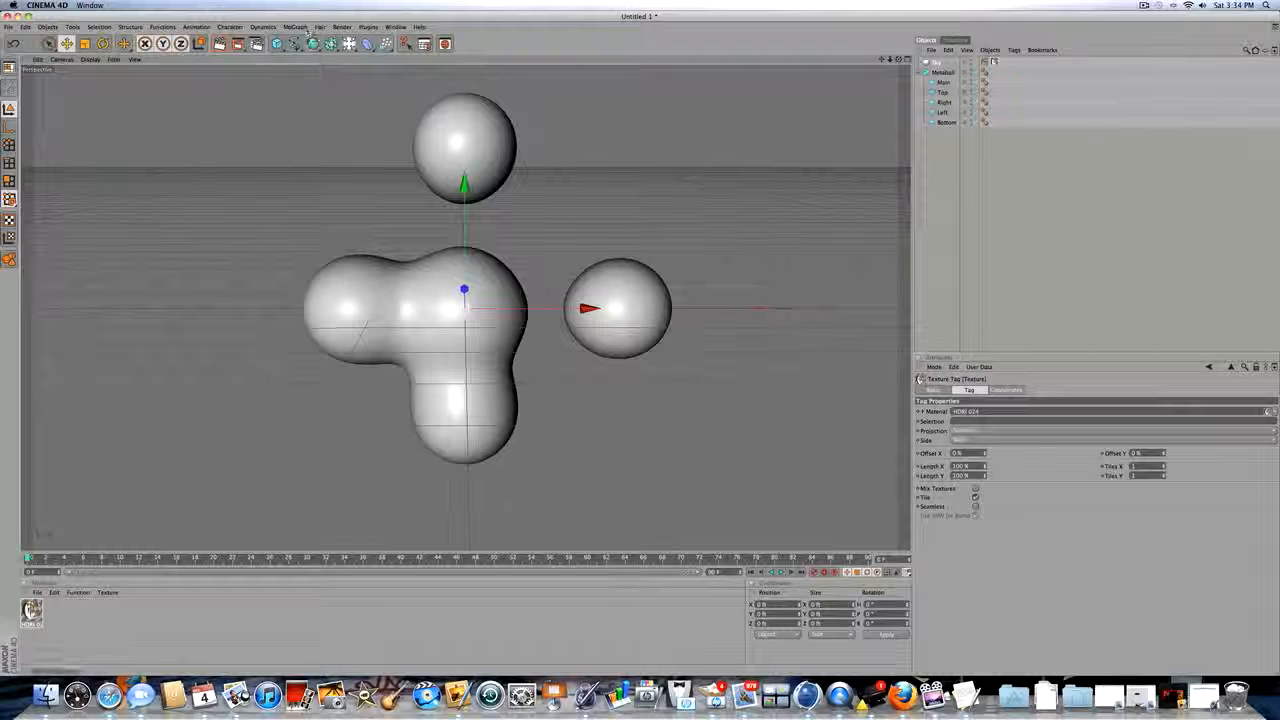
double_click(69, 616)
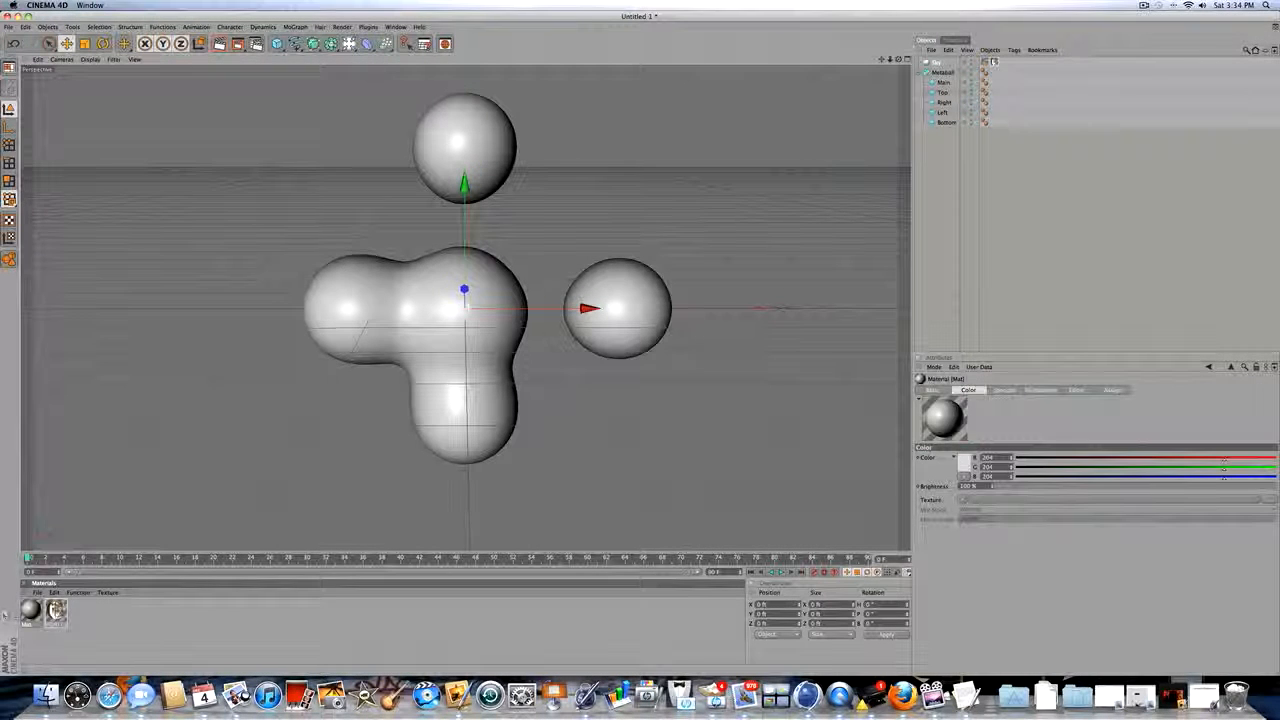
double_click(30, 610)
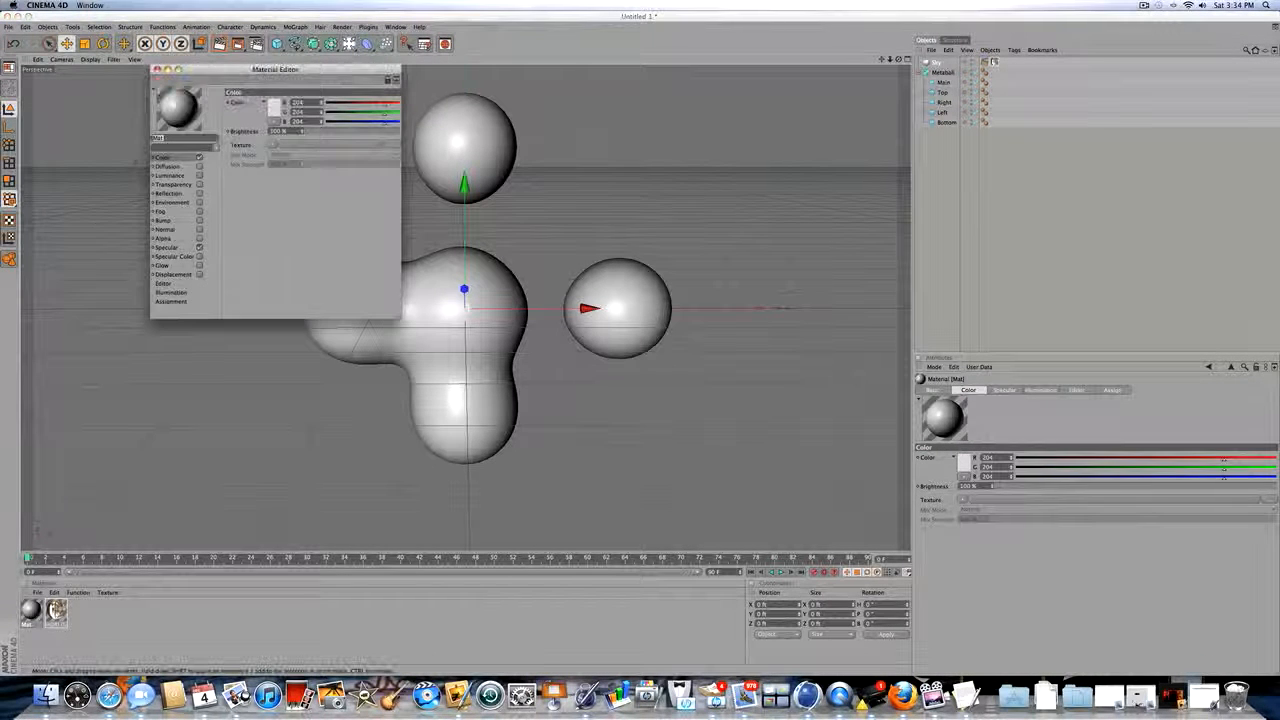
click(157, 69)
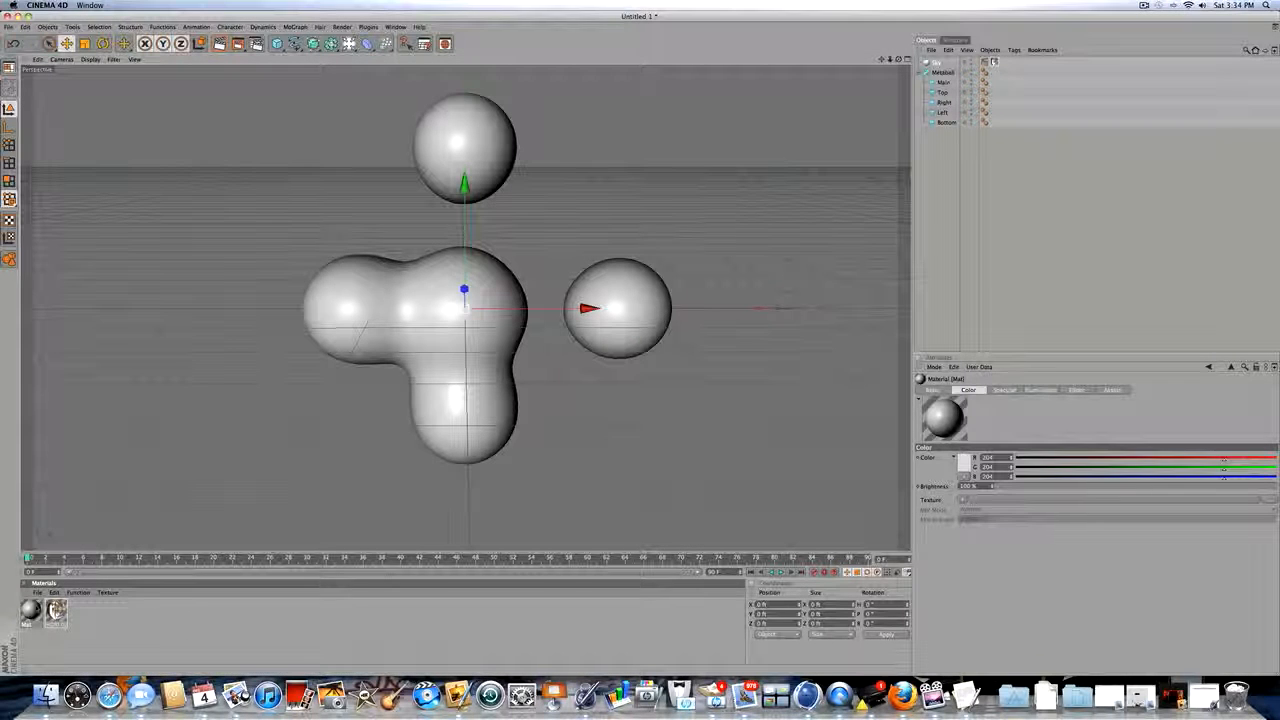
double_click(30, 610)
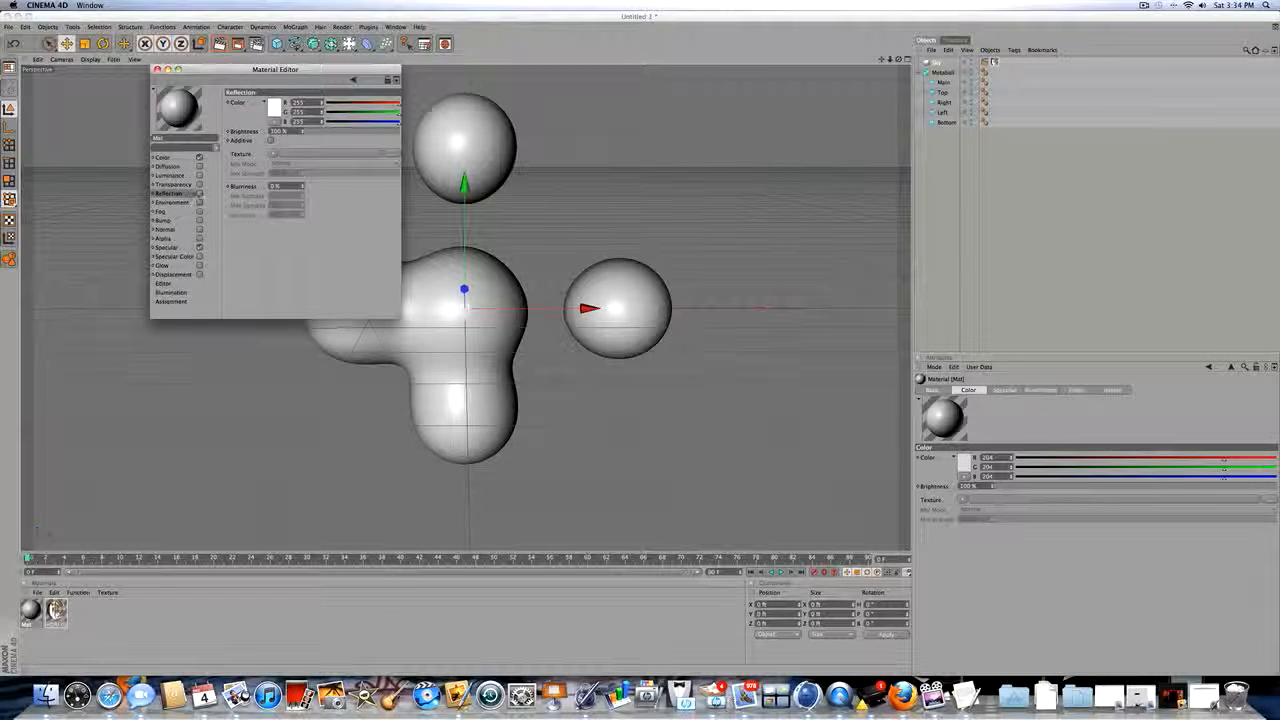
click(188, 193)
click(180, 157)
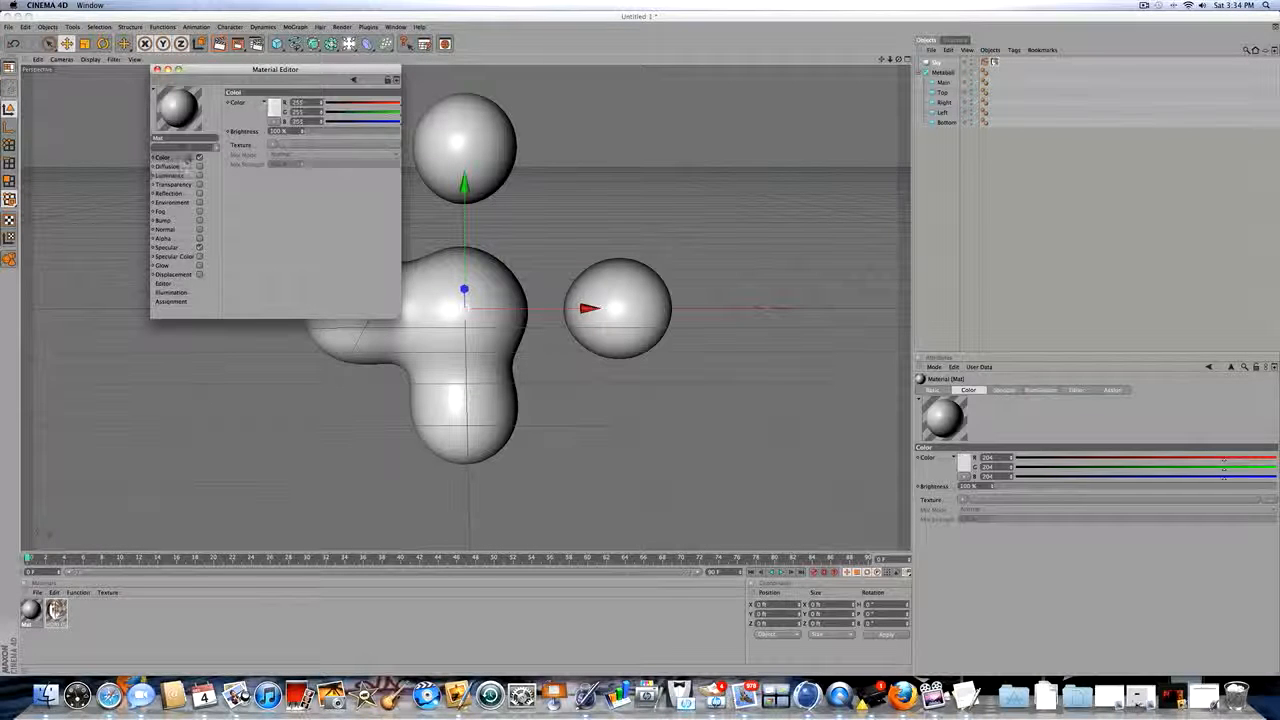
click(157, 69)
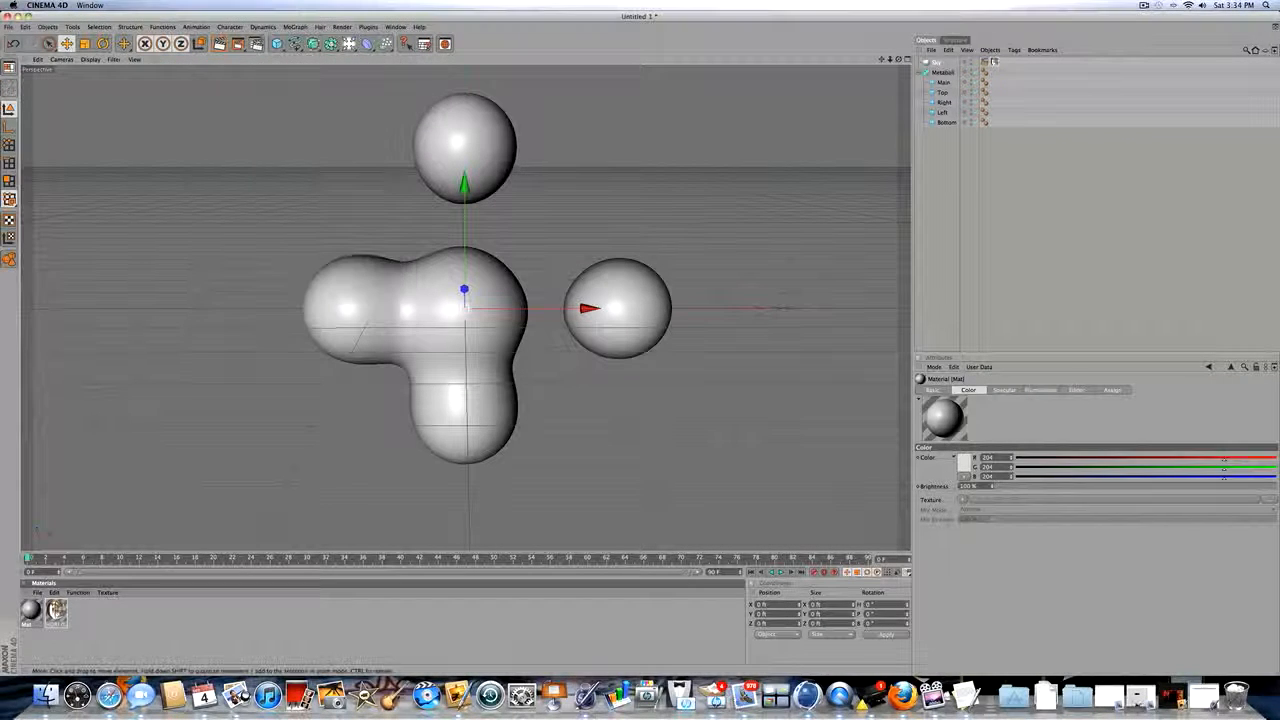
key(Delete)
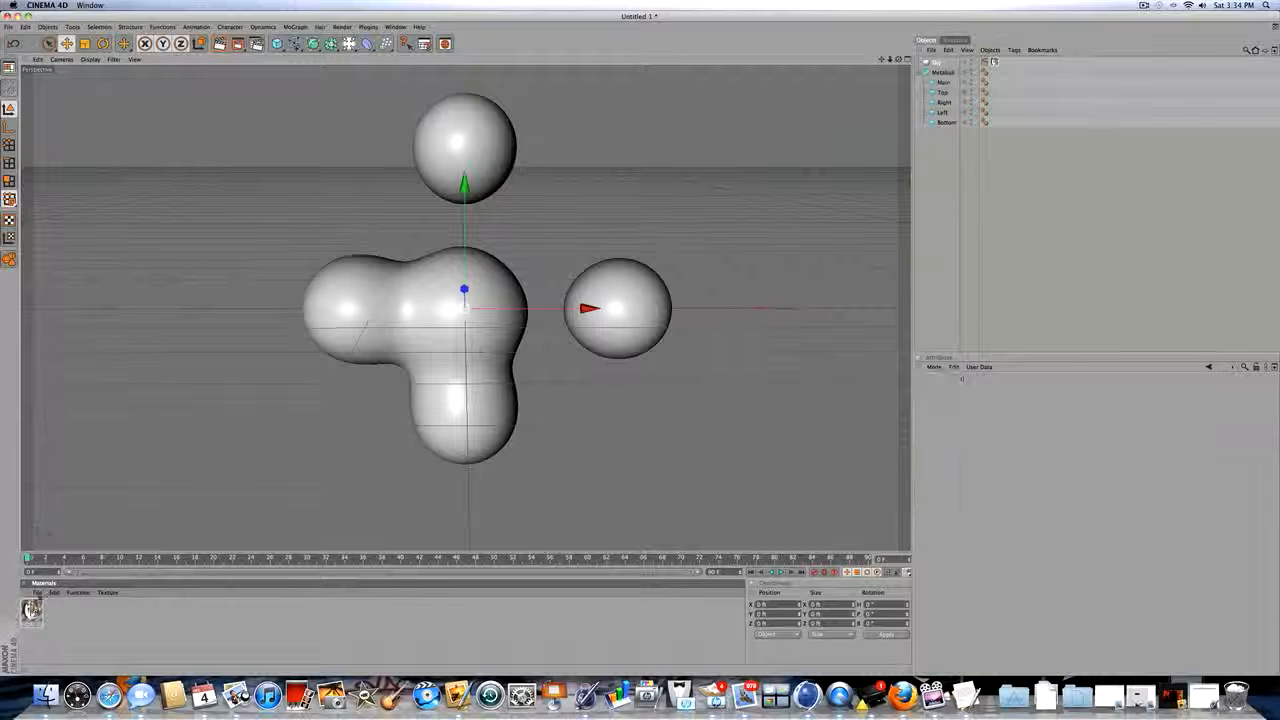
Step: Load the Metal - Lead material from the Engineering Edition metal material presets
click(38, 592)
mouse_move(100, 560)
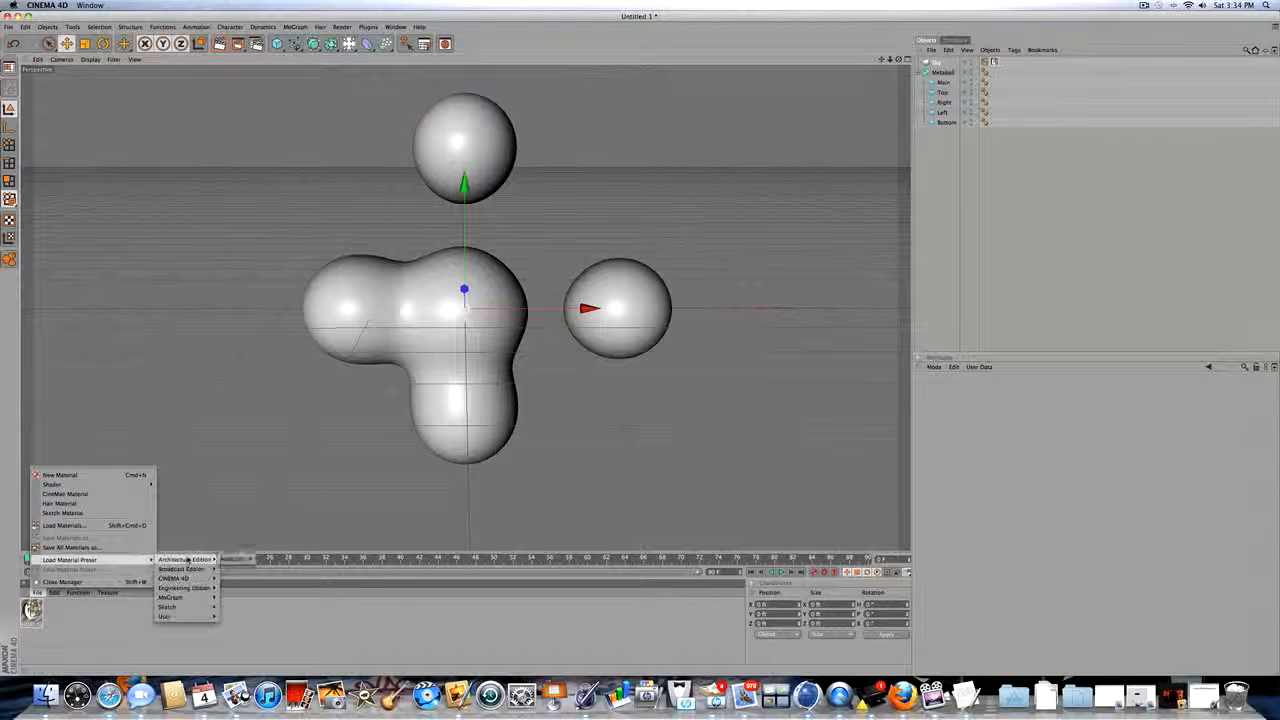
mouse_move(235, 559)
mouse_move(275, 557)
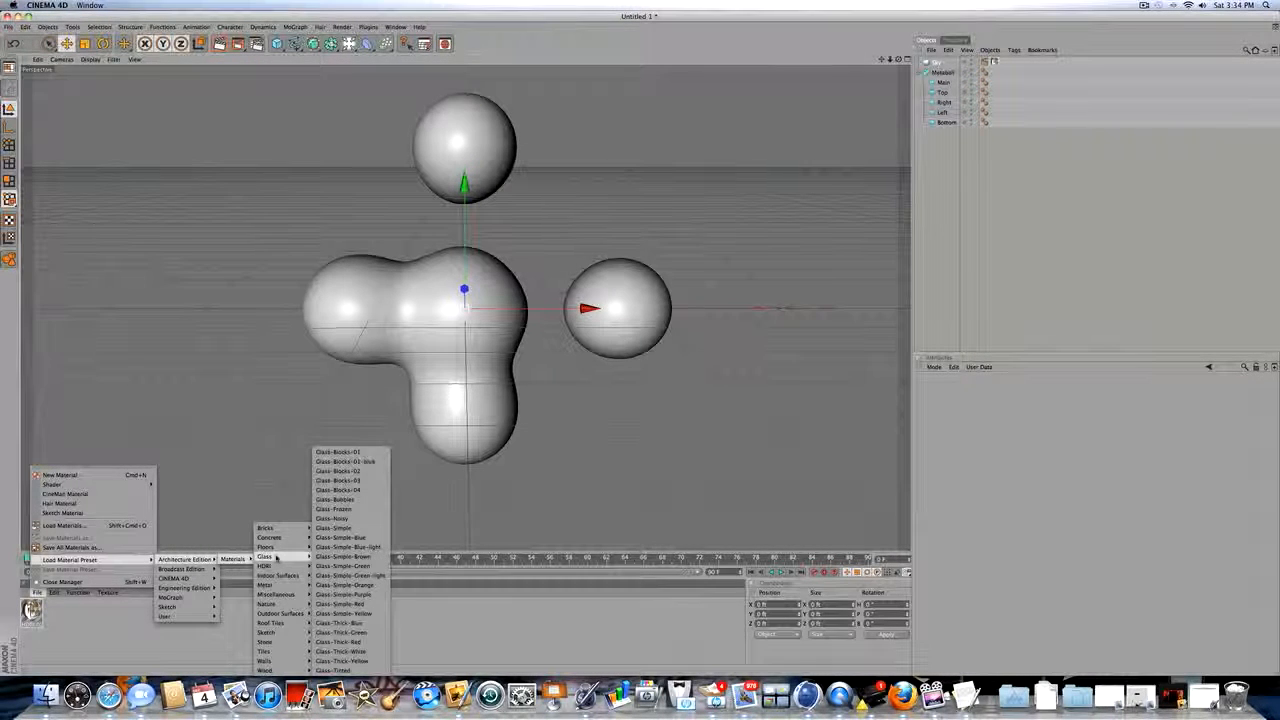
mouse_move(276, 585)
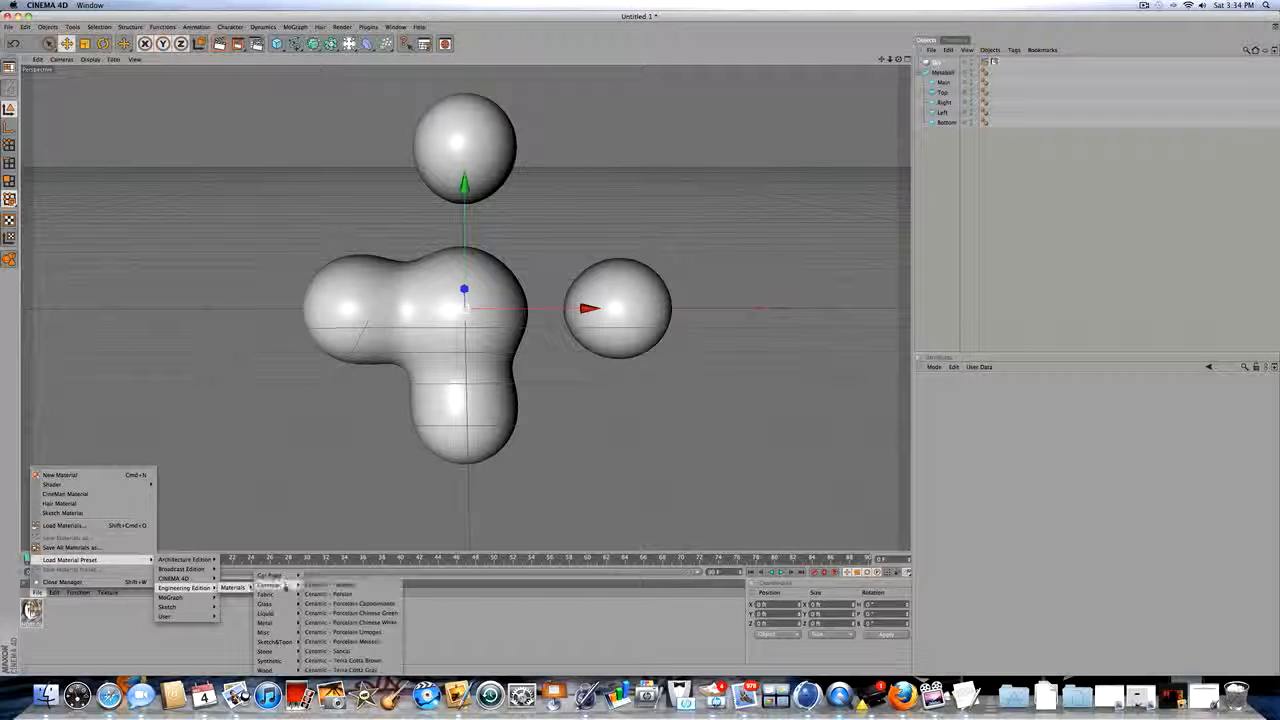
mouse_move(291, 623)
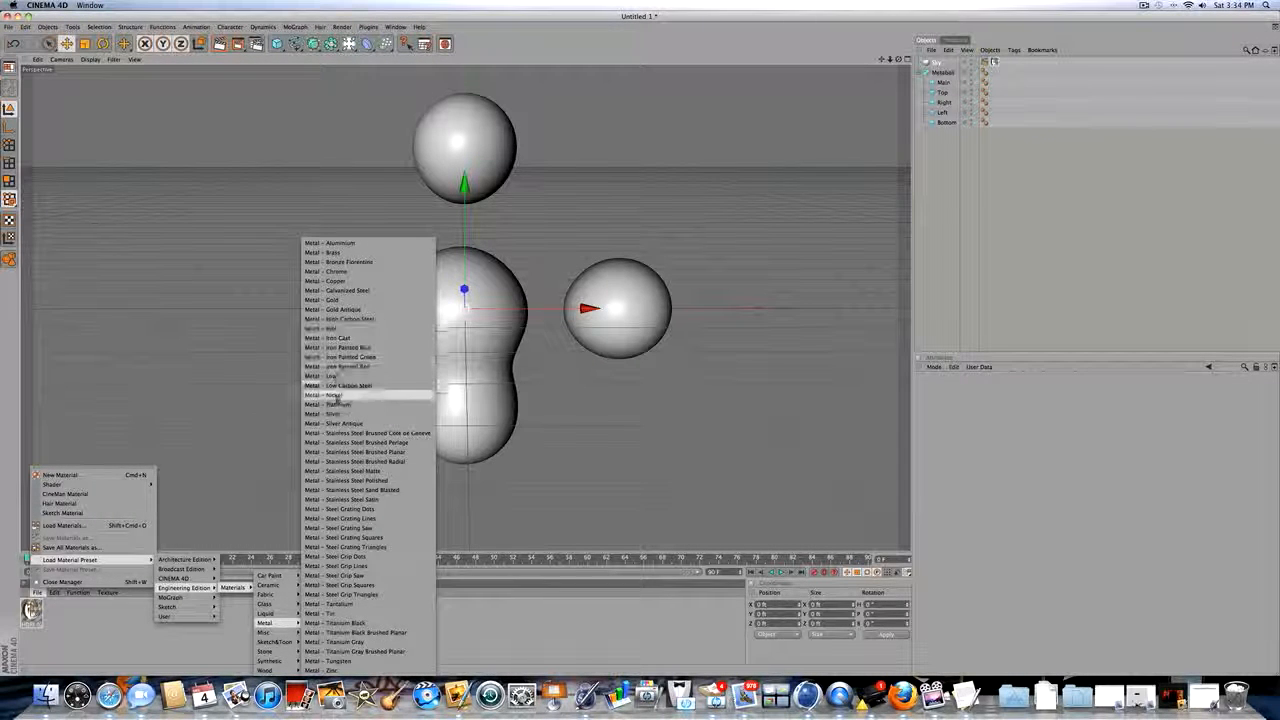
click(338, 380)
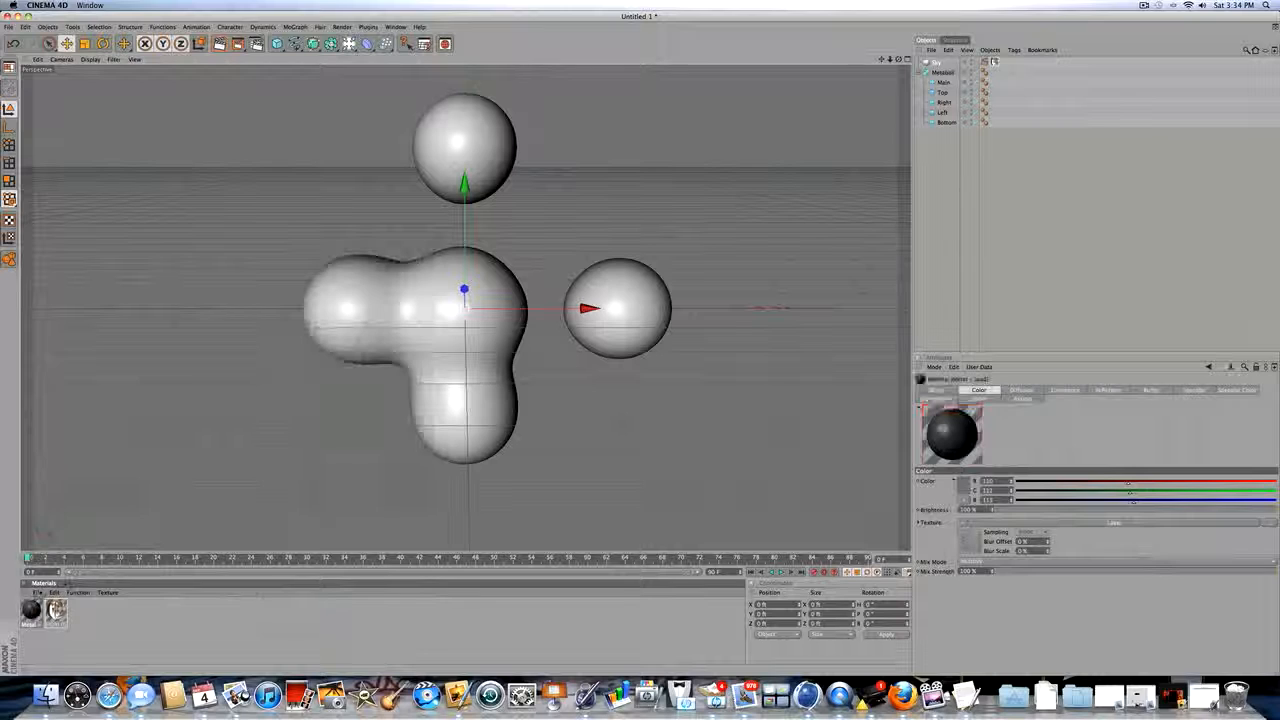
Step: Set the Metal - Lead material's color to orange with RGB values 255, 97, 0
double_click(31, 610)
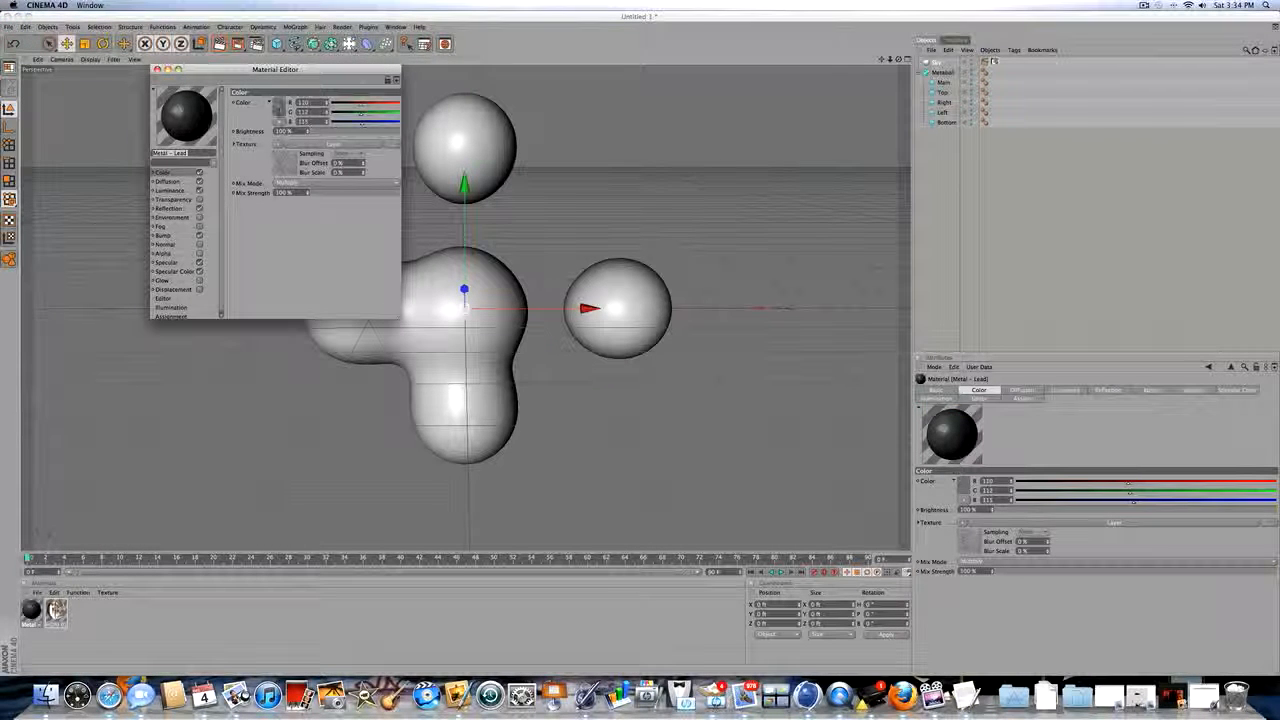
click(167, 181)
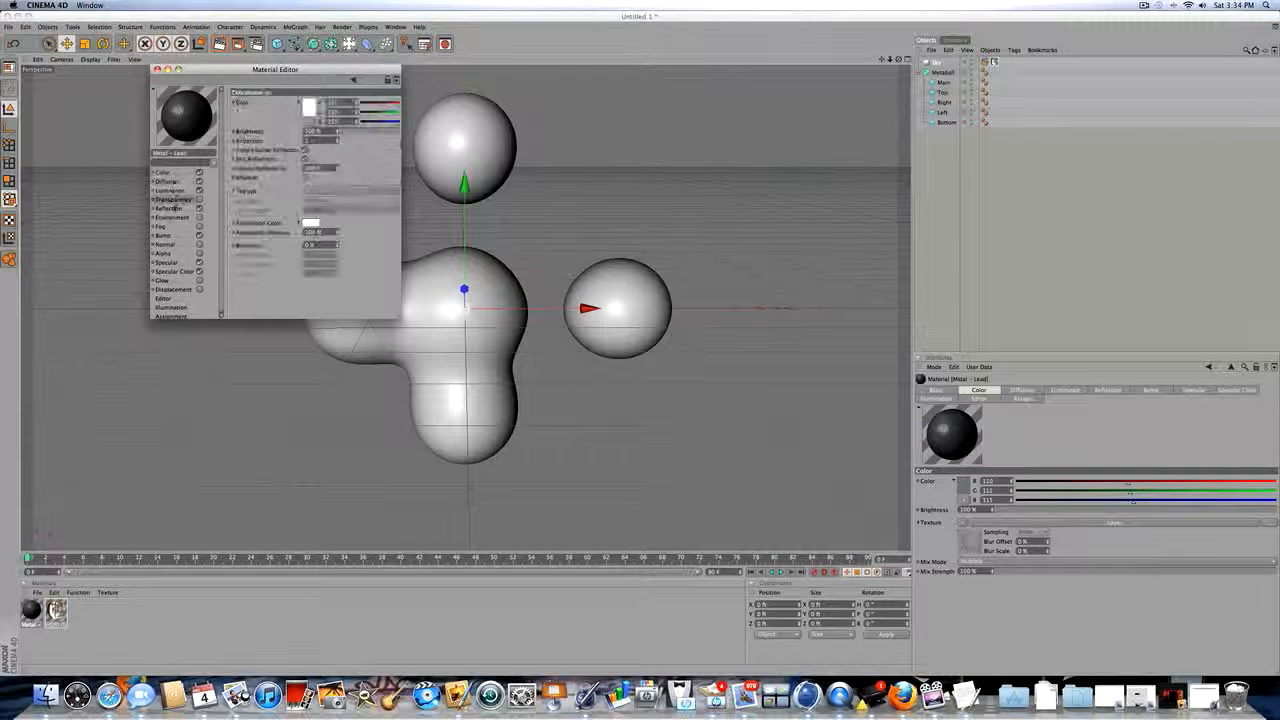
click(173, 271)
click(166, 173)
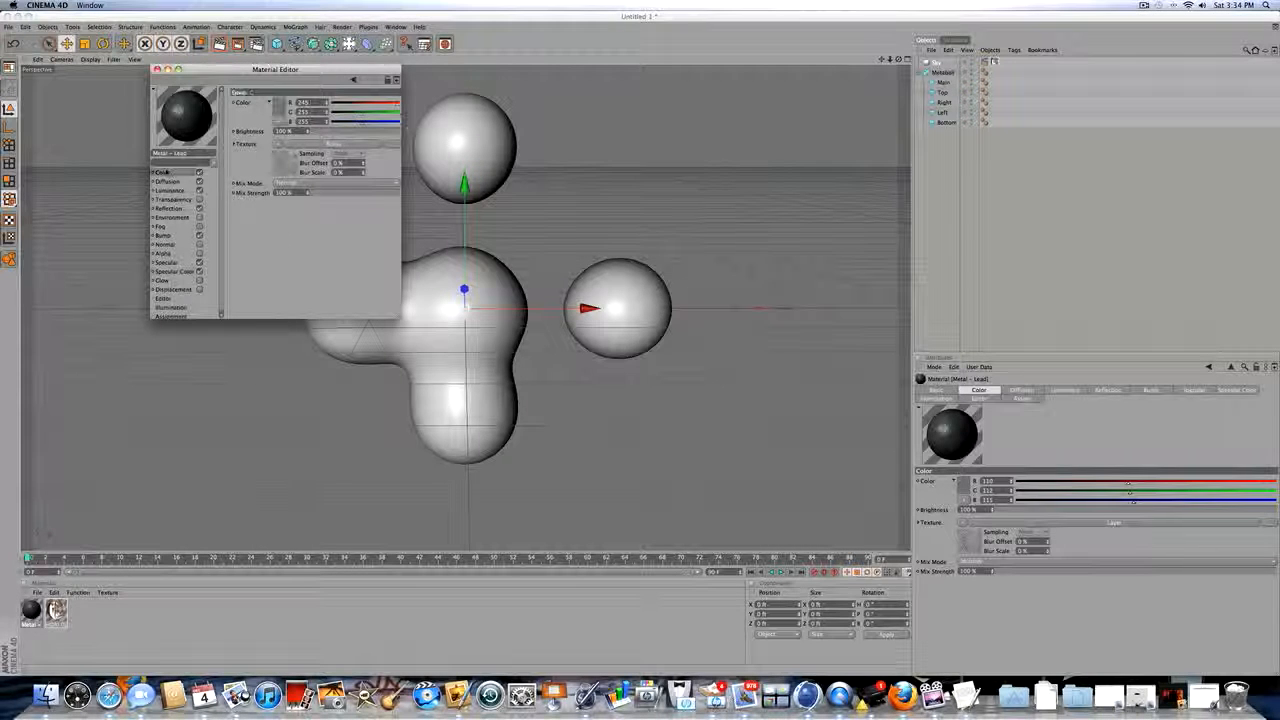
click(279, 110)
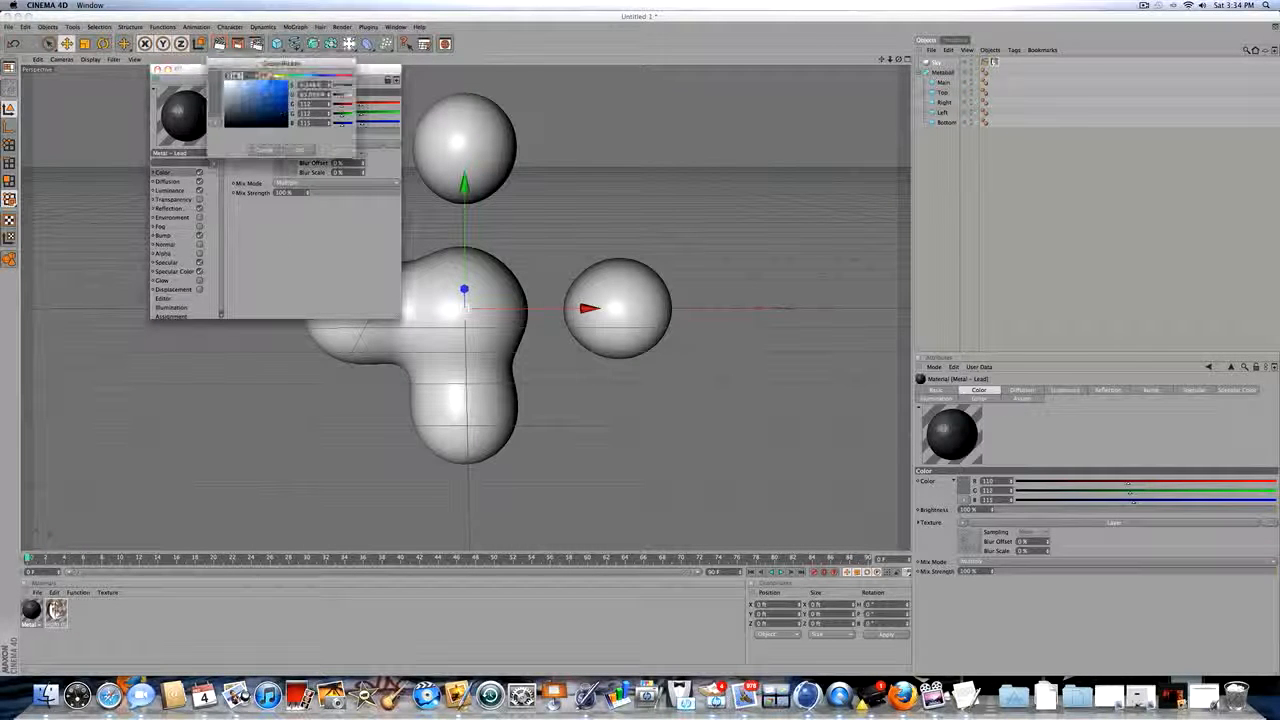
click(267, 76)
click(286, 82)
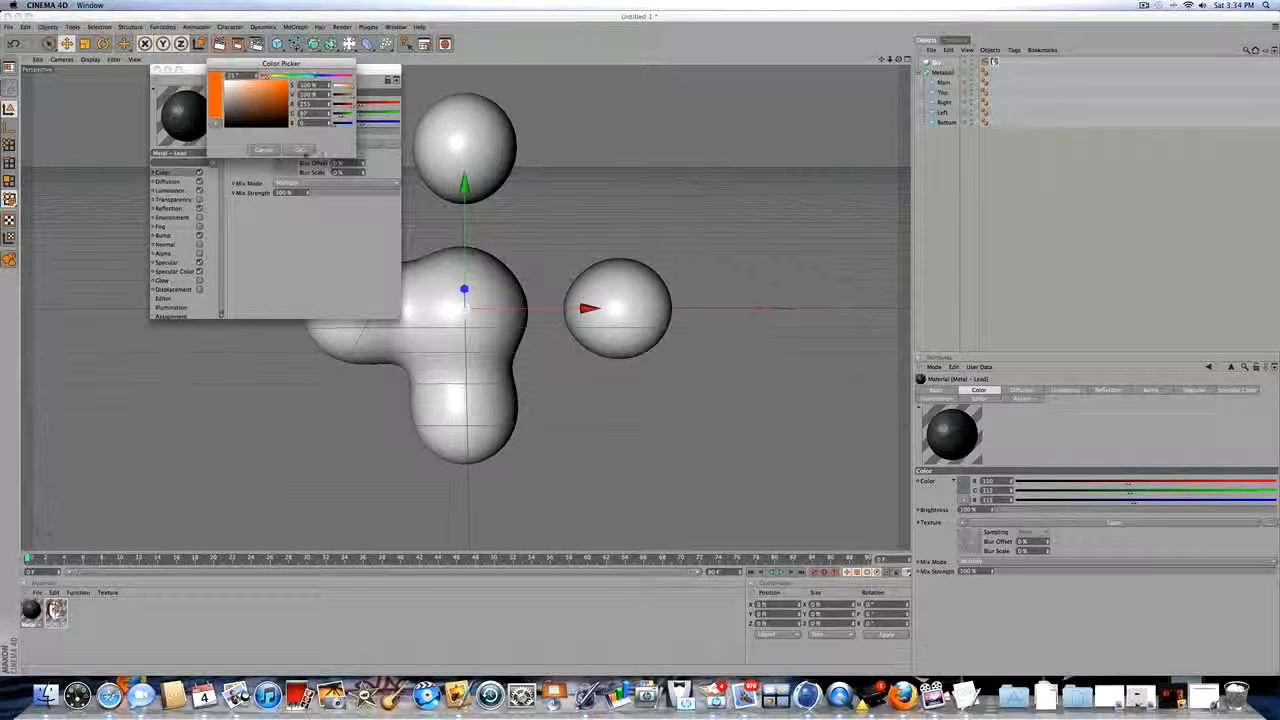
click(299, 149)
Step: Set the material's luminance color to orange with RGB values 255, 114, 0
click(170, 190)
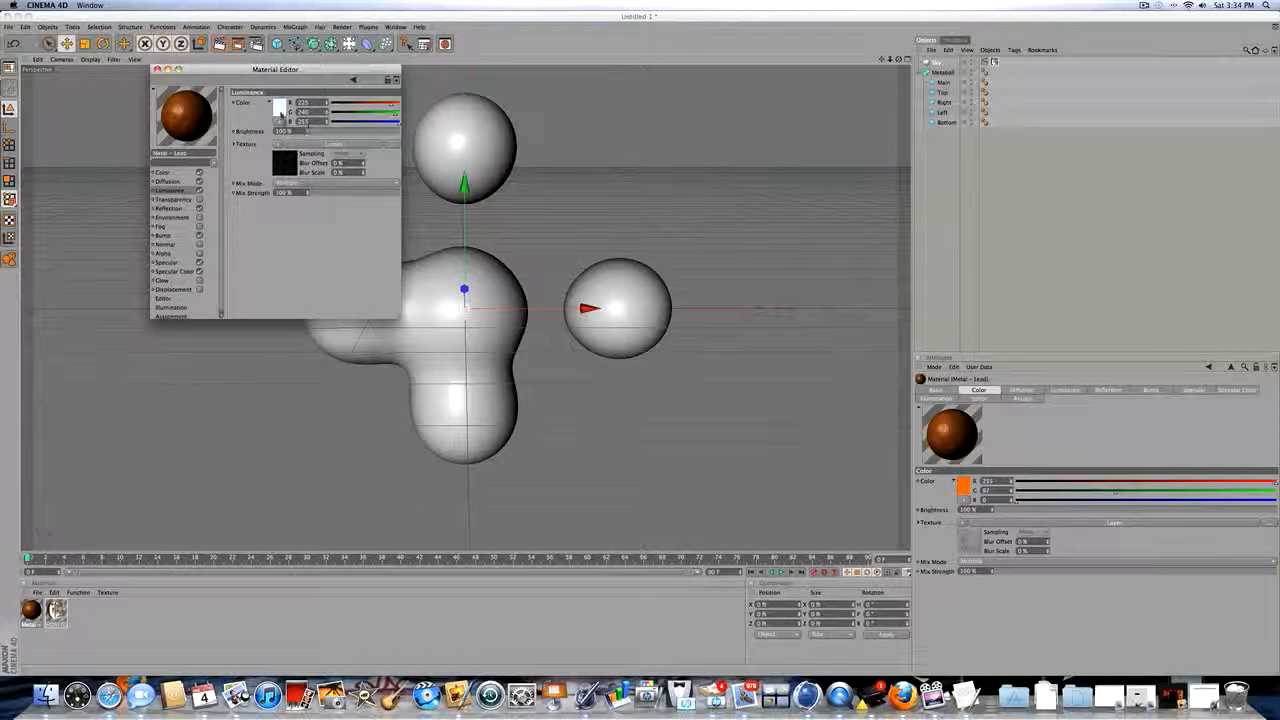
click(279, 105)
click(267, 77)
drag(264, 88, 288, 82)
click(297, 154)
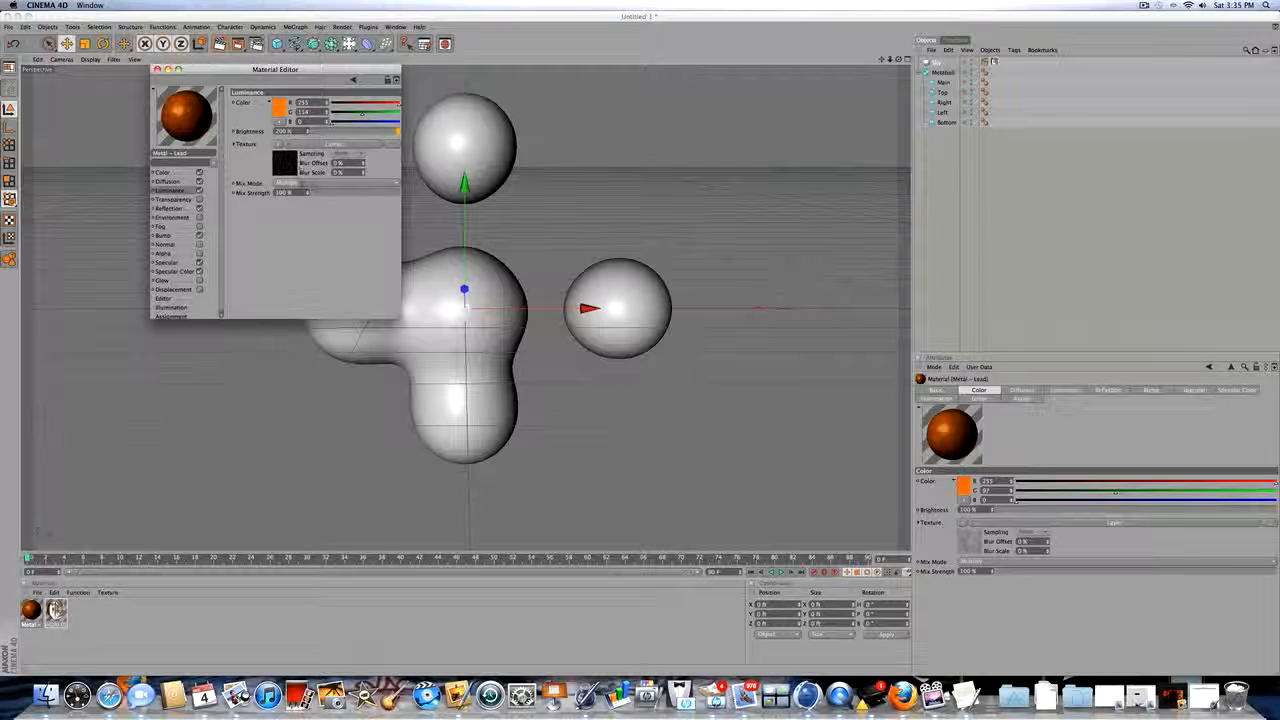
Step: Clear the texture from the luminance channel and set the luminance brightness to 100 %
click(302, 184)
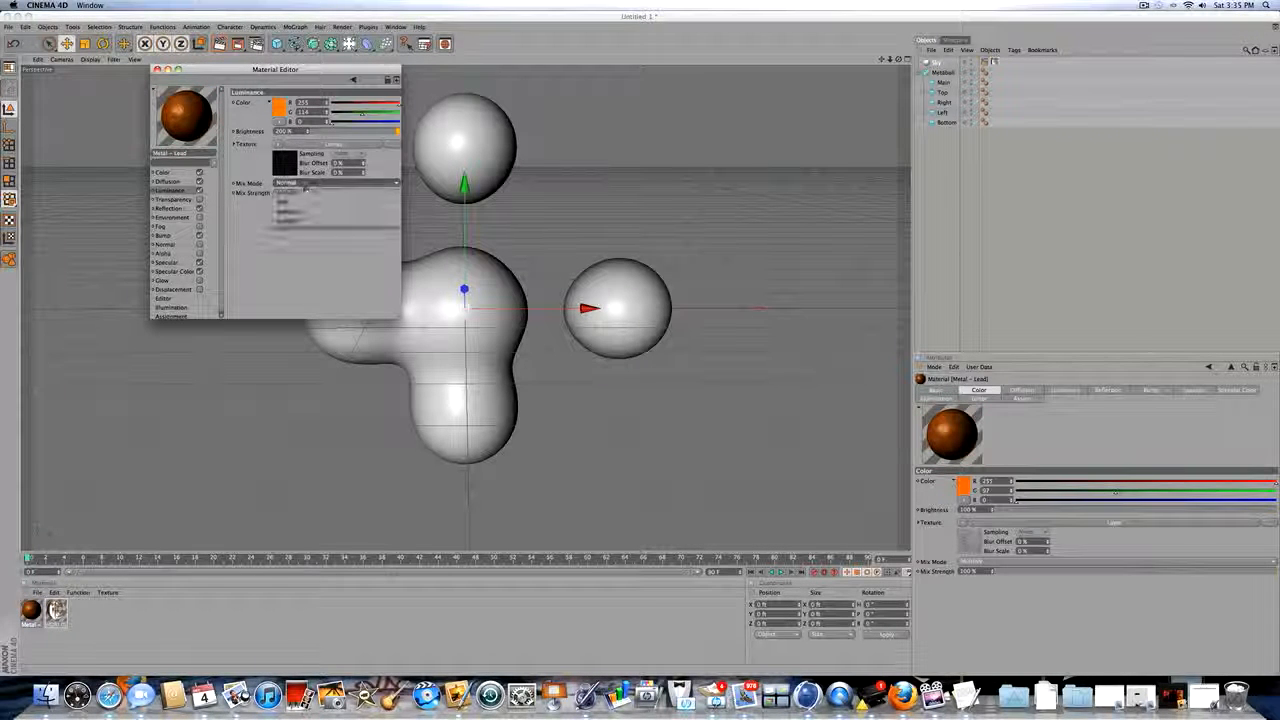
click(290, 212)
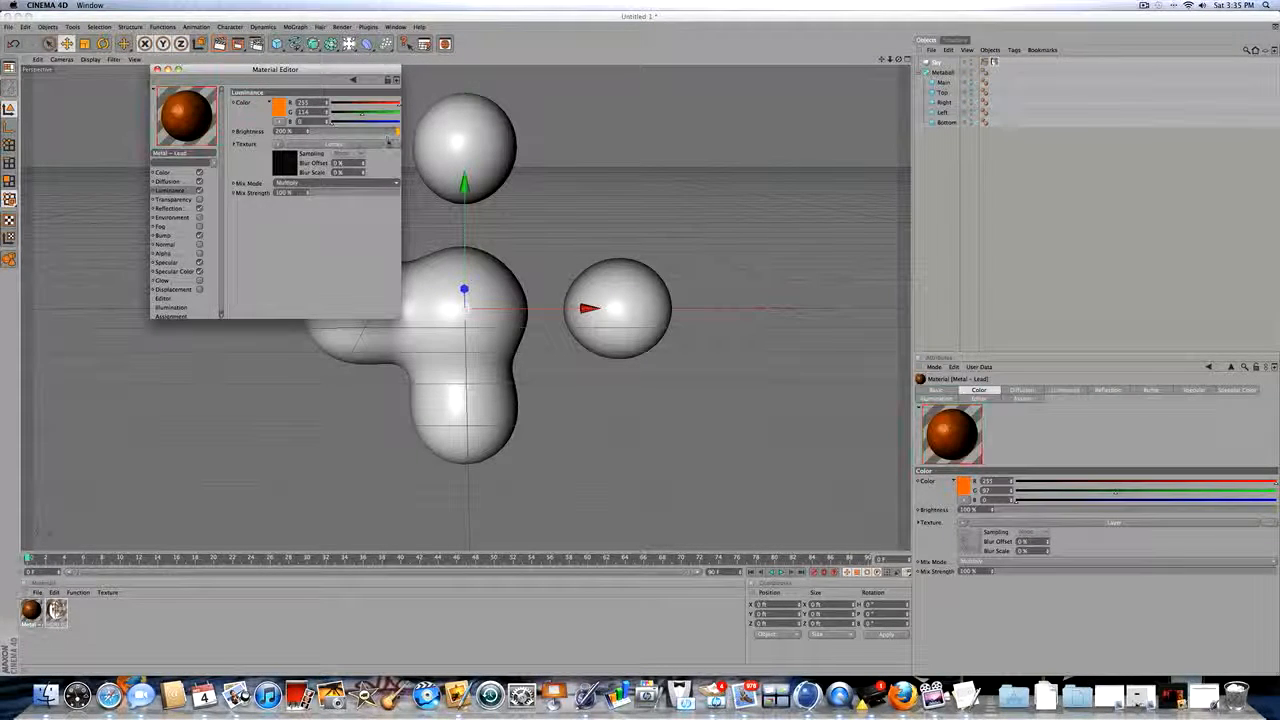
click(279, 142)
click(281, 139)
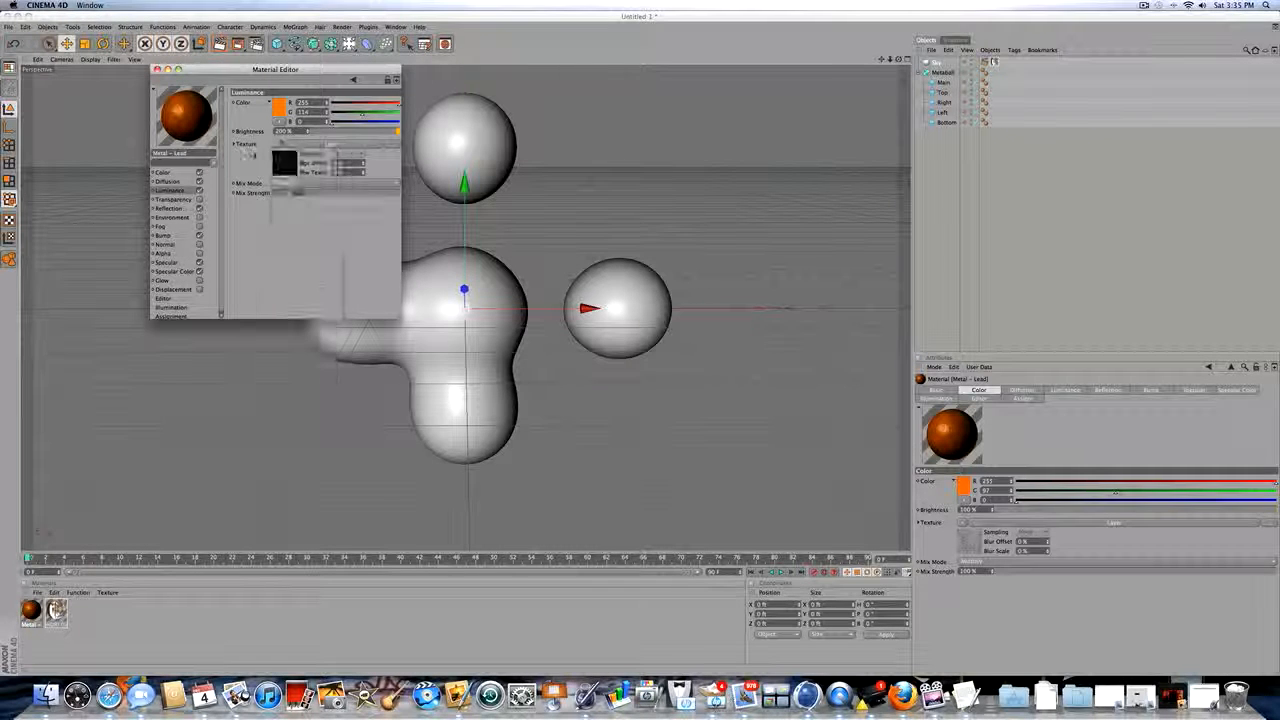
click(281, 139)
click(283, 154)
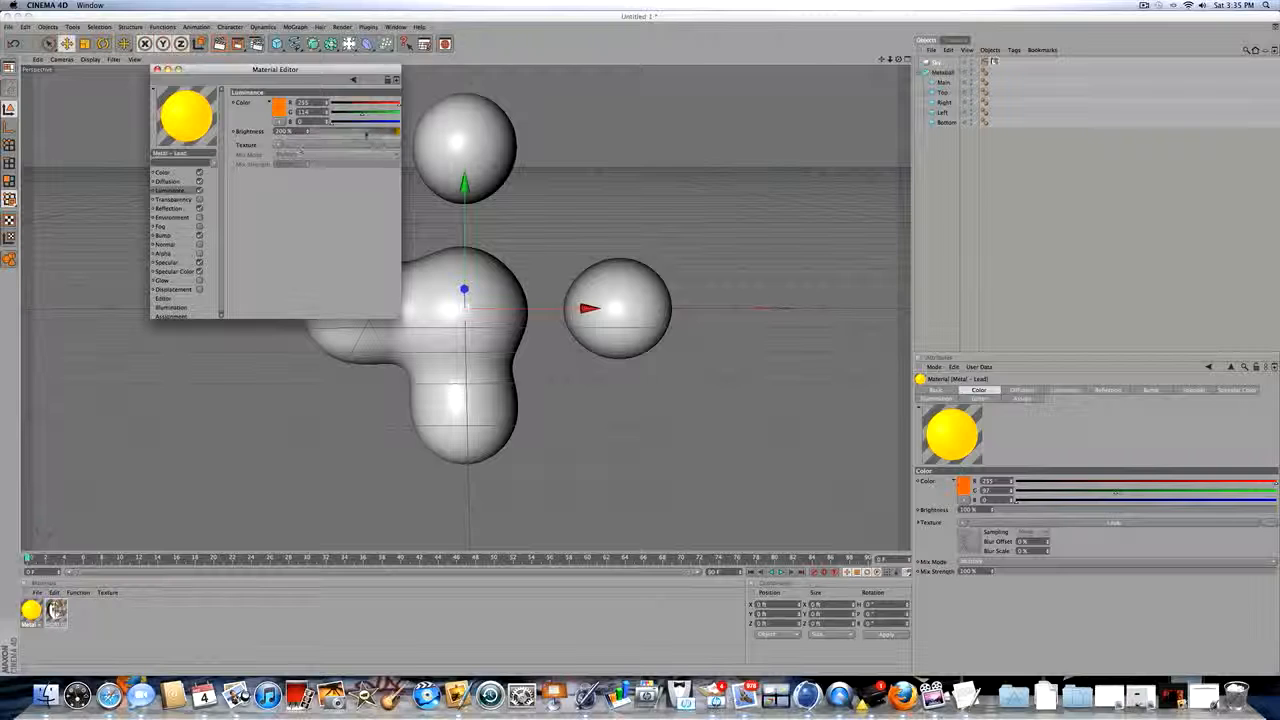
drag(366, 133, 408, 133)
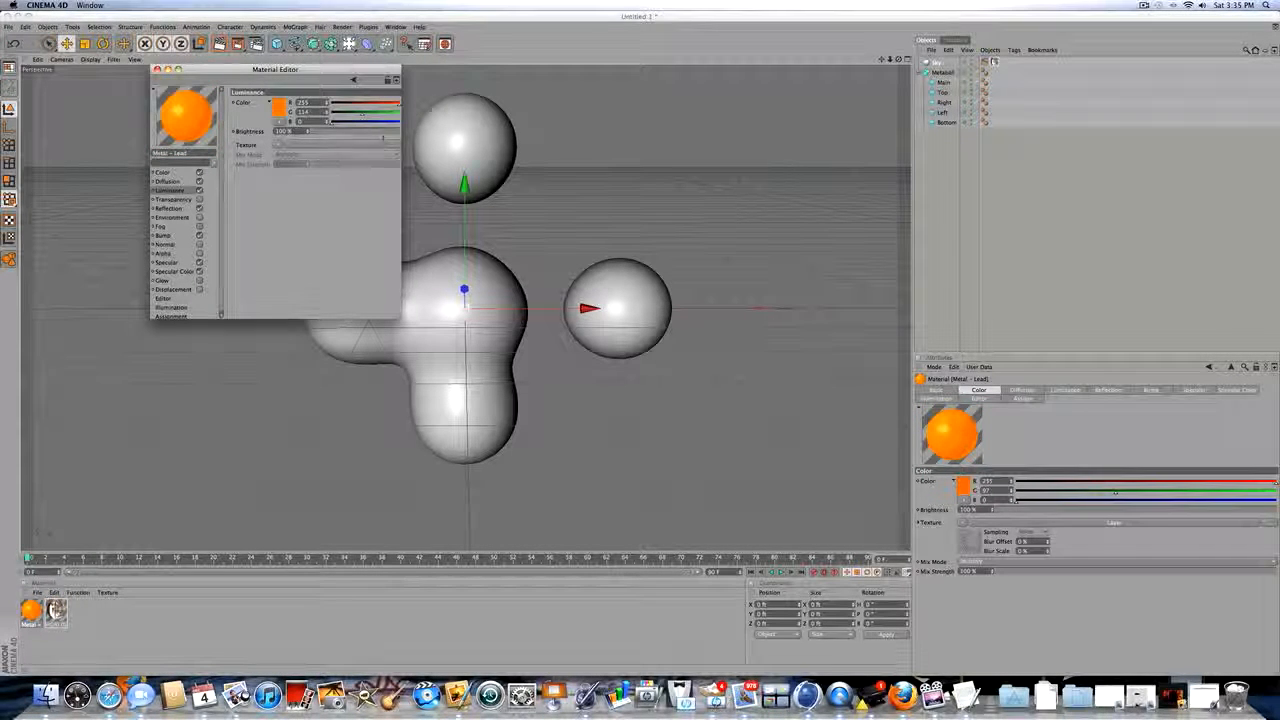
Step: Add a Fresnel texture to the material's reflection channel
click(170, 208)
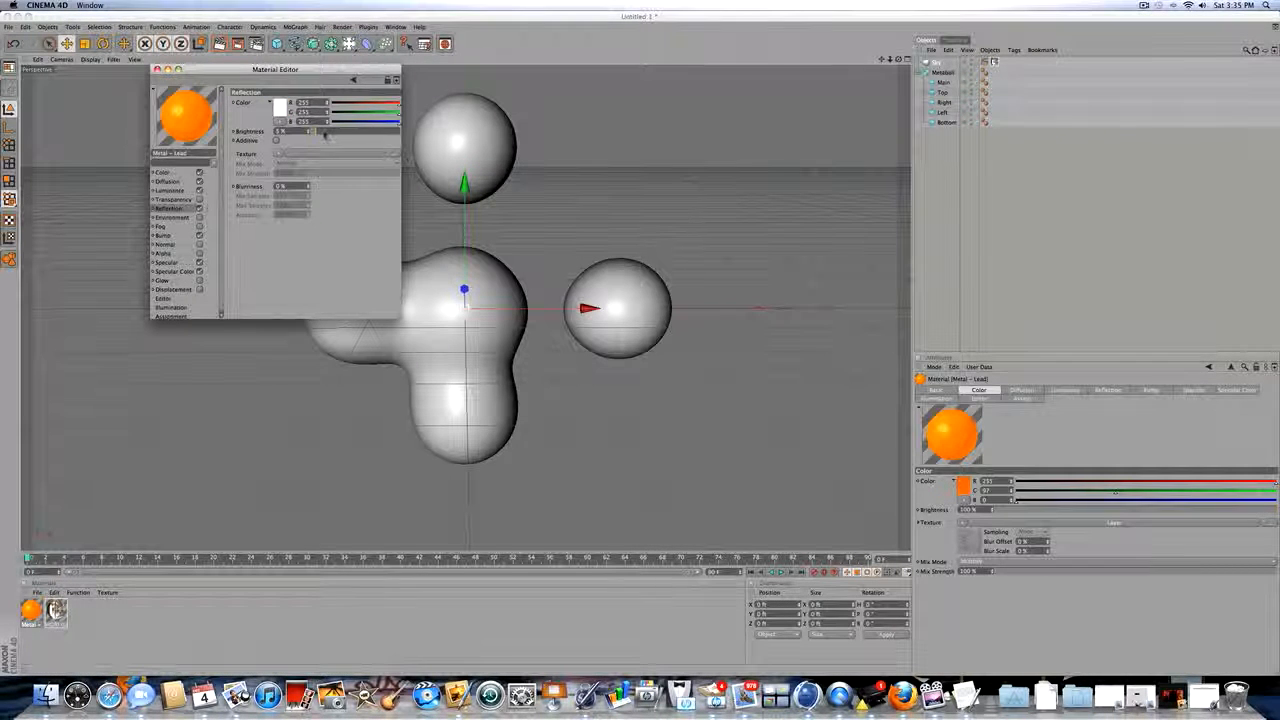
click(278, 153)
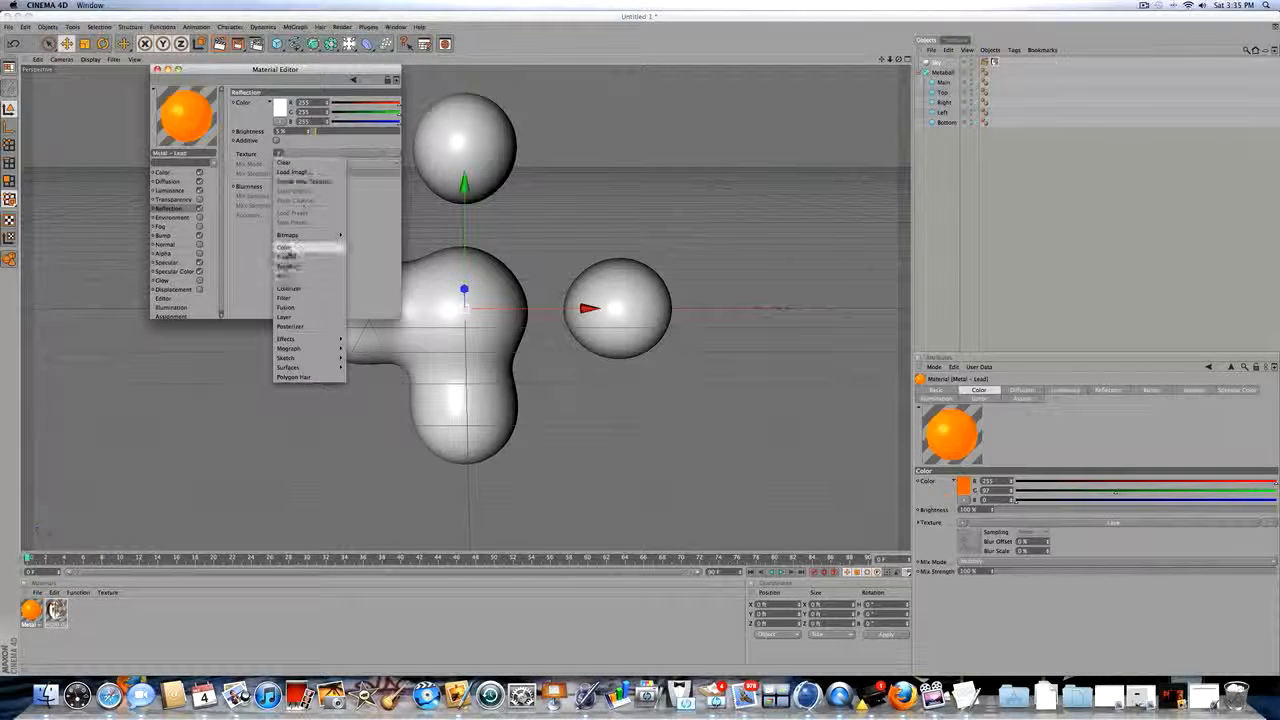
click(266, 178)
click(278, 153)
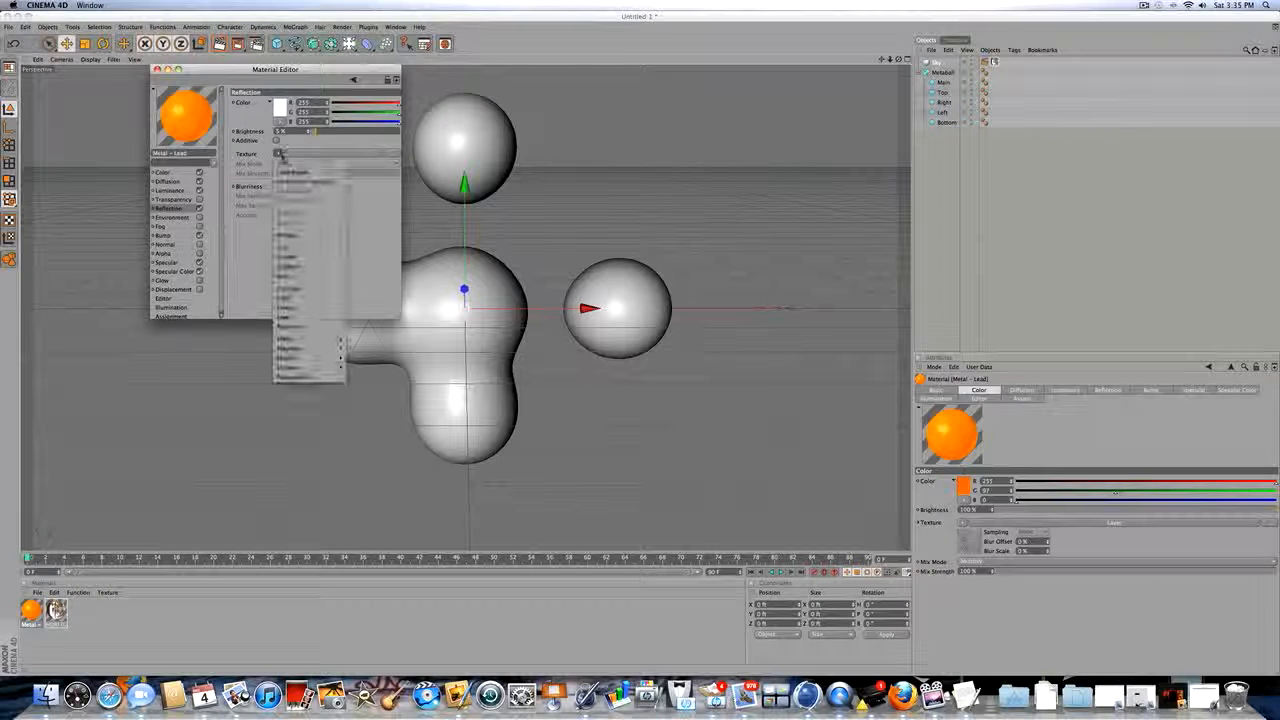
click(287, 257)
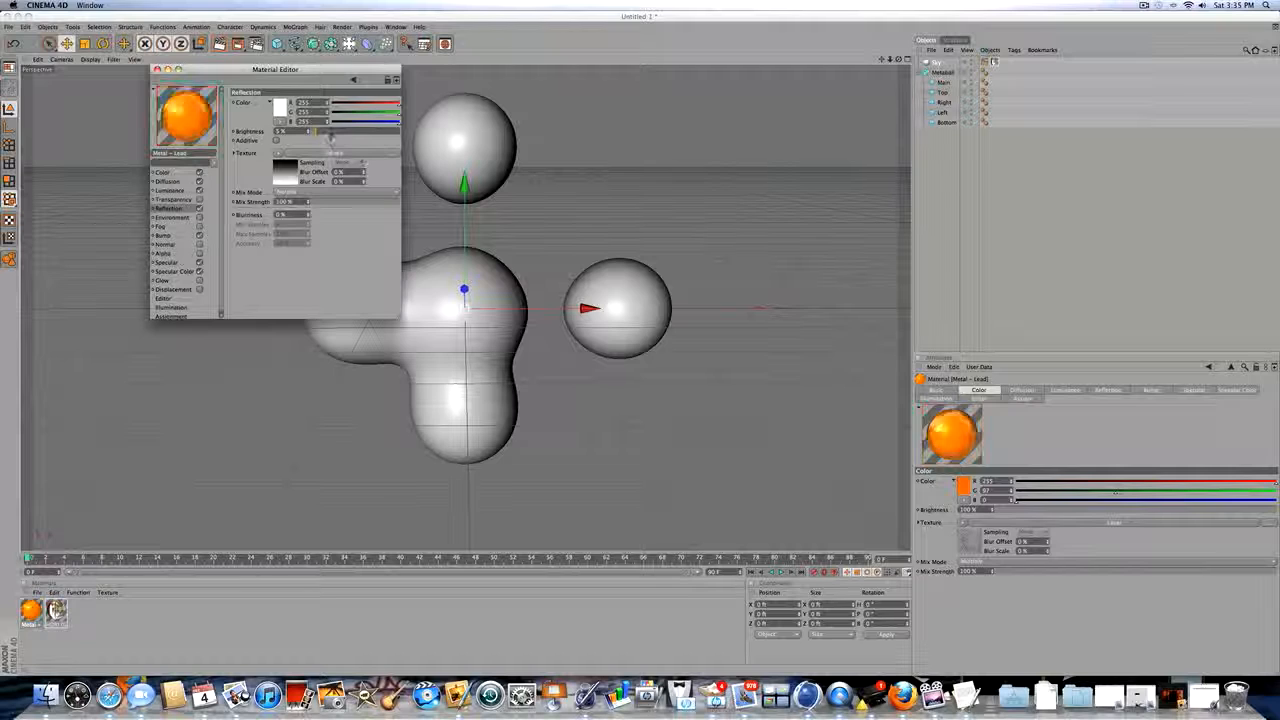
Step: Set the reflection brightness to 15 % and lower the Fresnel texture's mix strength to a little over half
click(330, 134)
drag(329, 133, 324, 133)
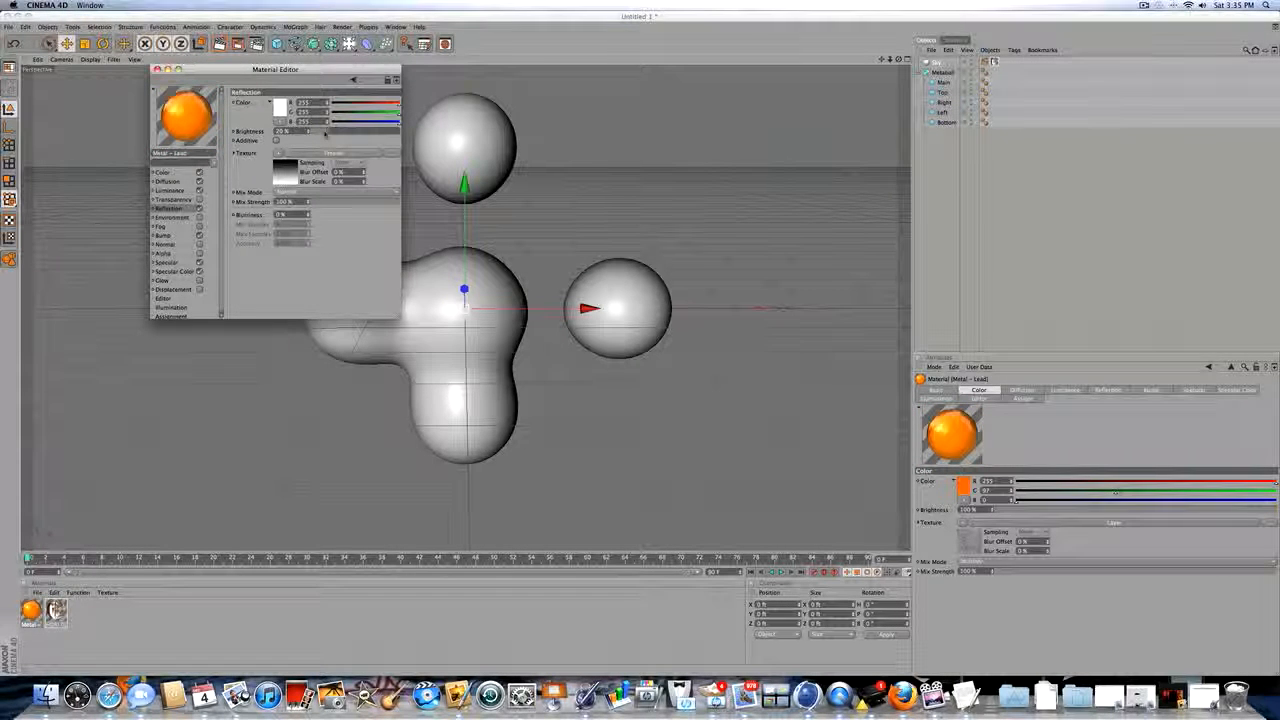
click(350, 203)
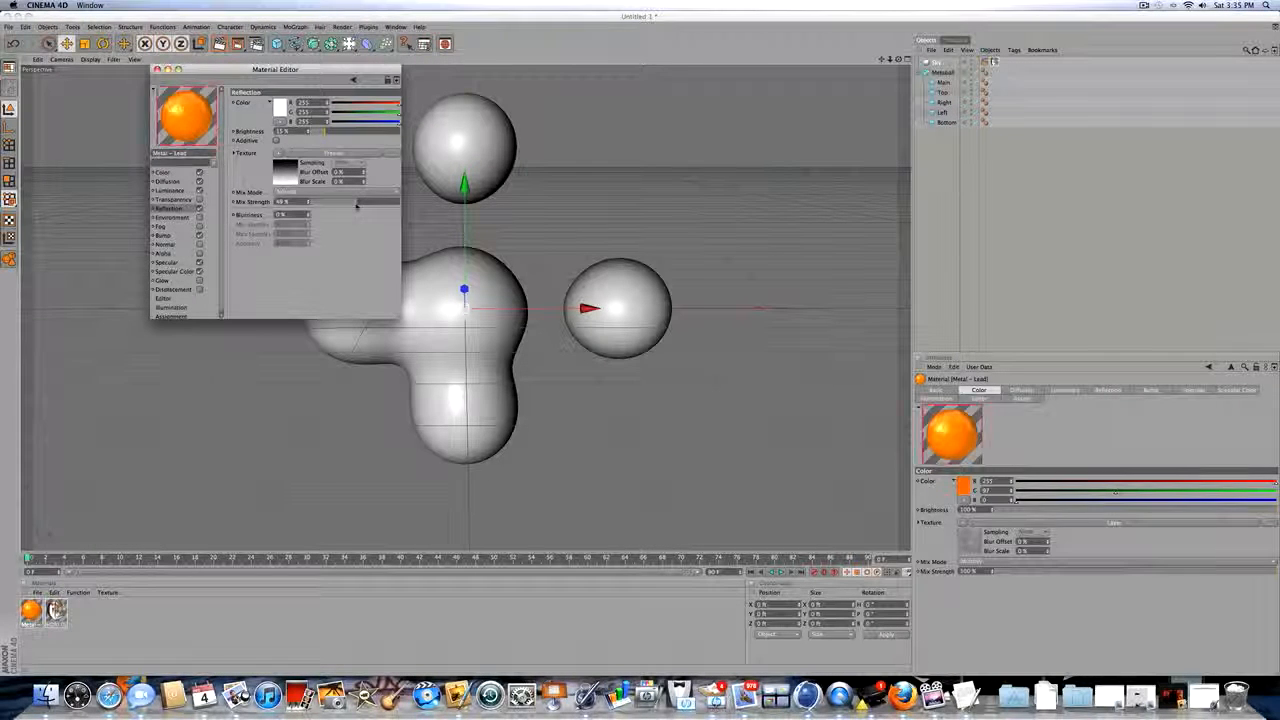
Step: Review the material's Normal, Specular, Specular Color, Glow and Transparency channel settings
click(178, 243)
click(180, 262)
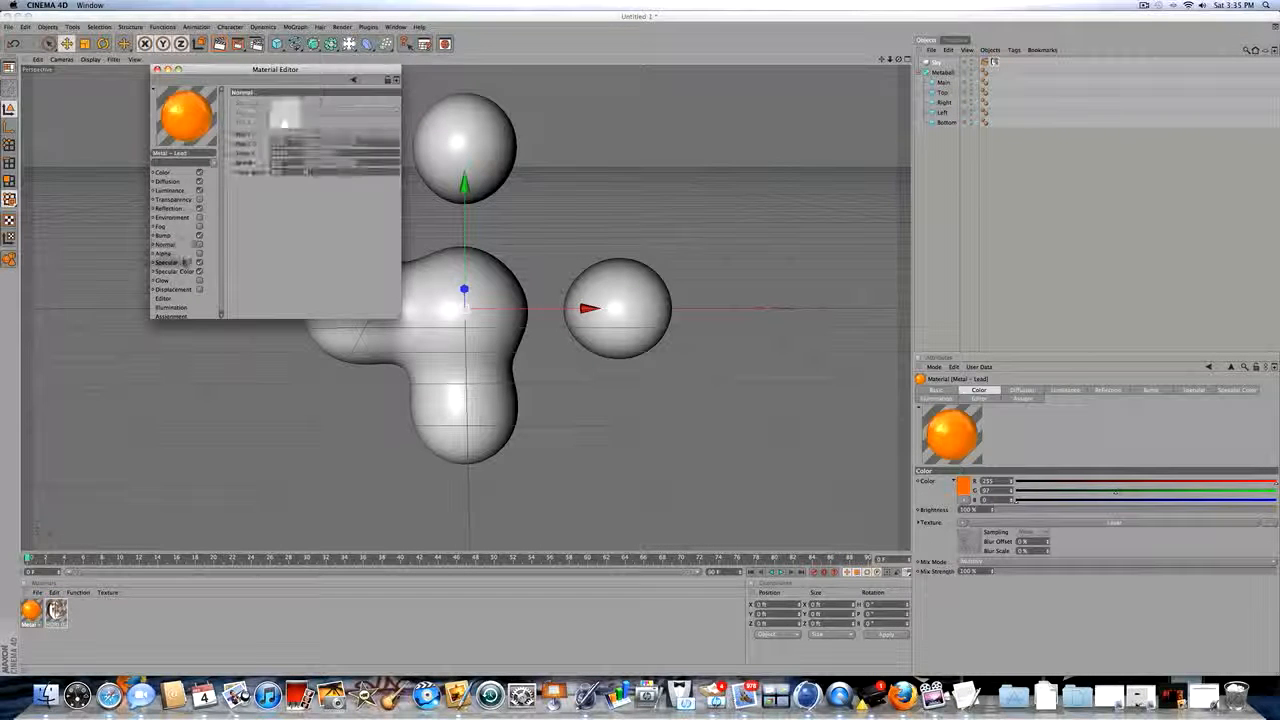
click(181, 271)
click(183, 280)
click(181, 271)
click(178, 262)
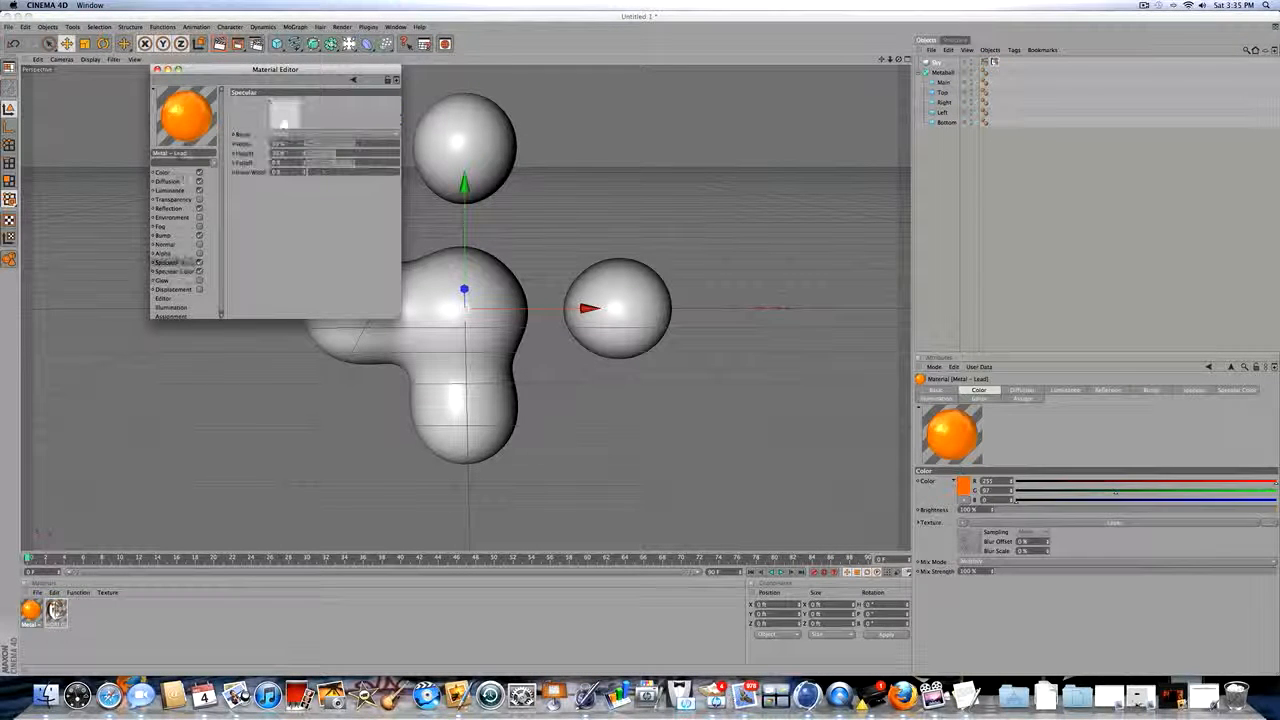
click(174, 200)
Step: Close the material editor, apply the orange Metal - Lead material to the Metaball object and deselect everything
click(157, 69)
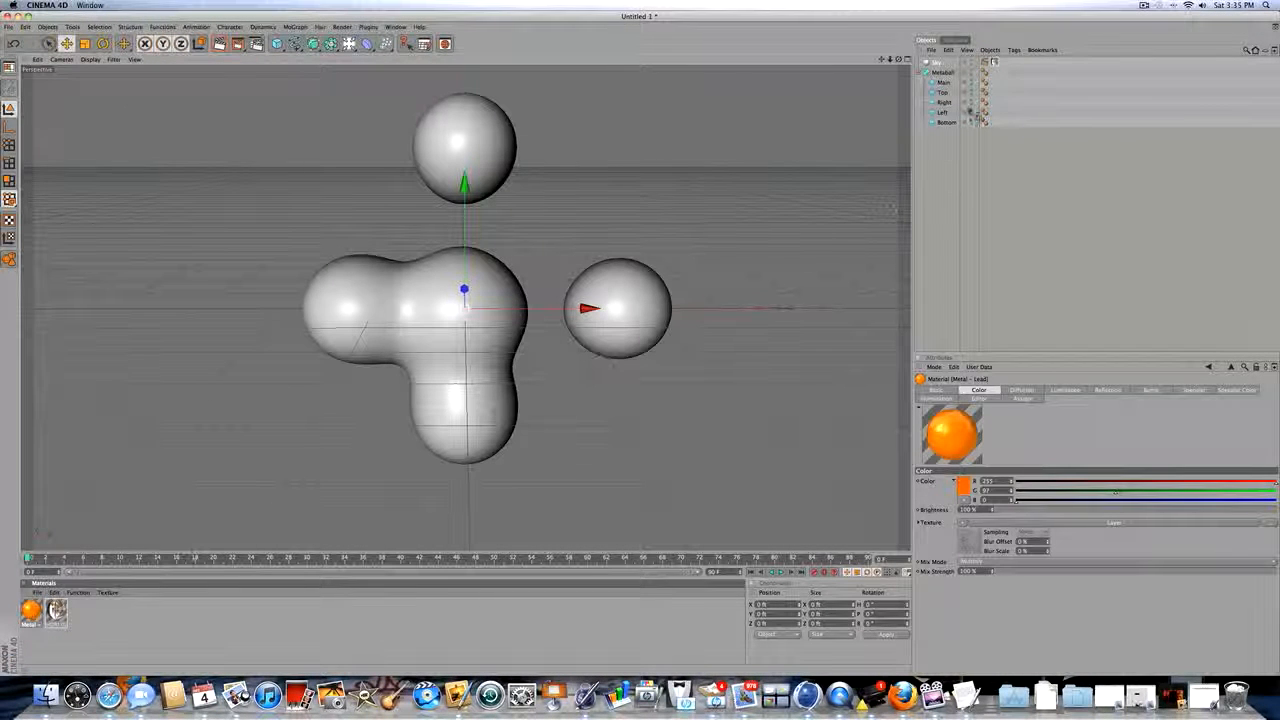
drag(946, 74, 944, 74)
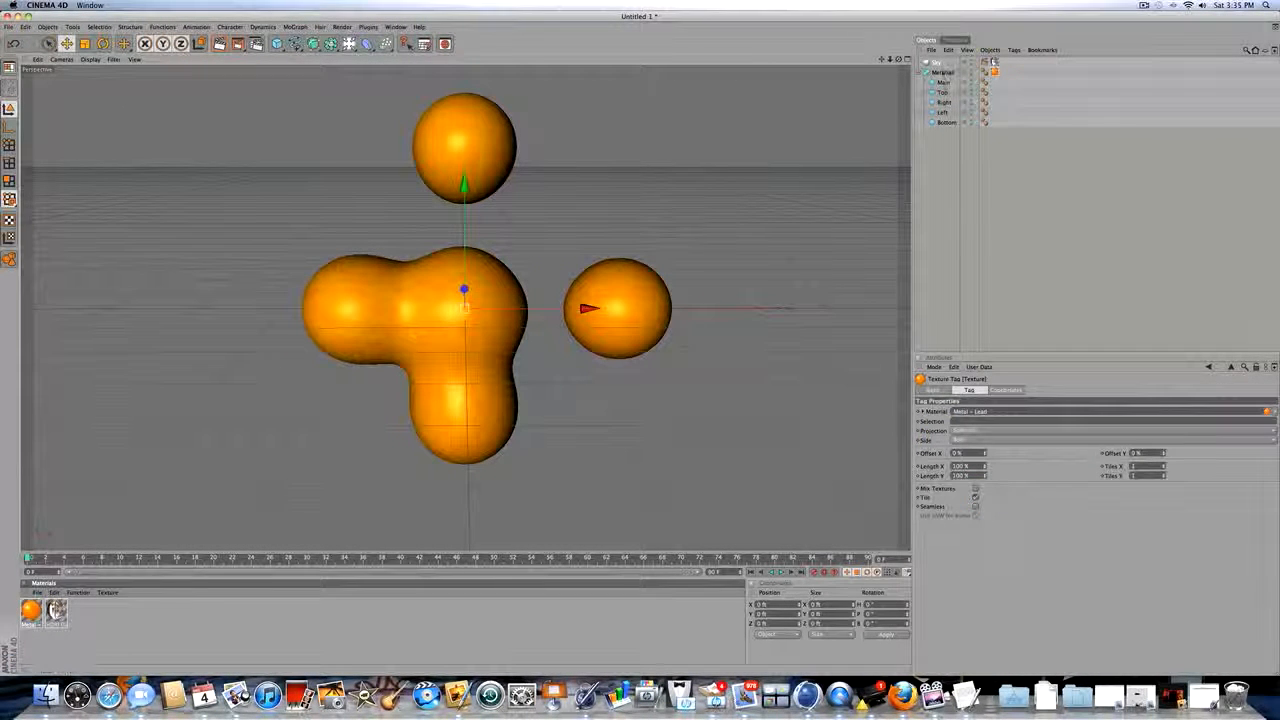
click(947, 152)
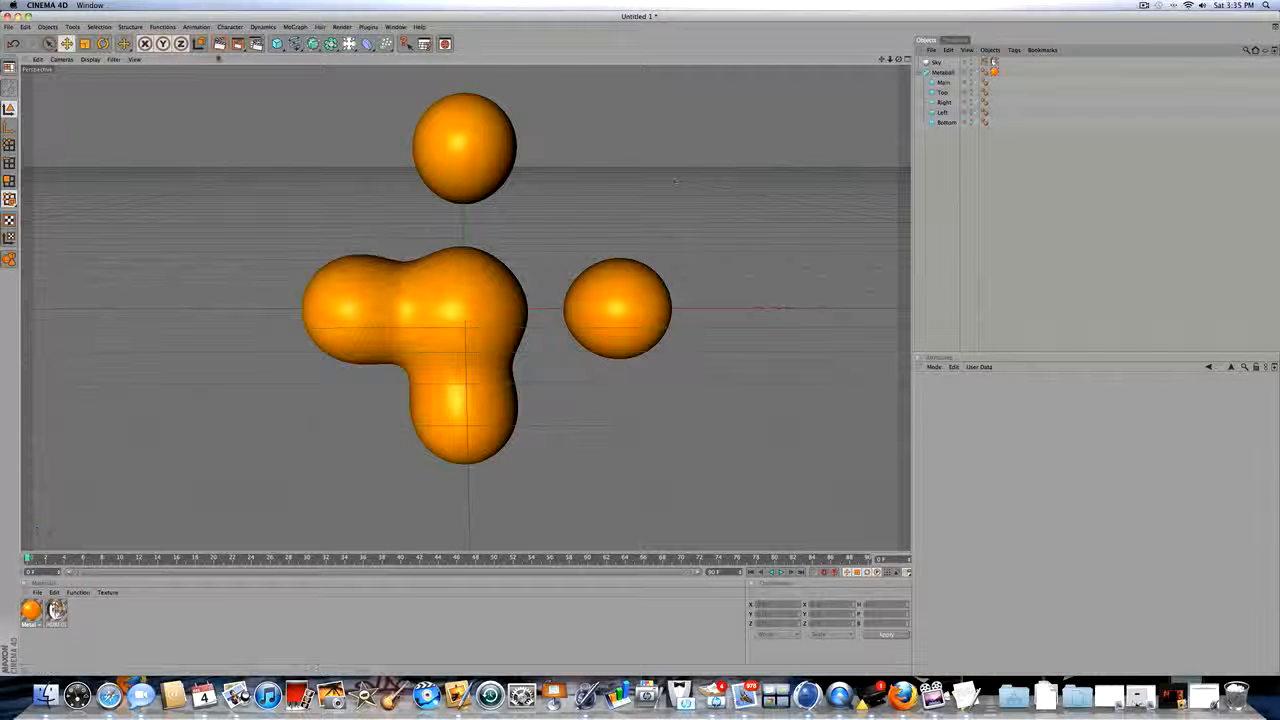
Step: Render a preview of the perspective view, pull back slightly from the metaball and render it again
key(super+r)
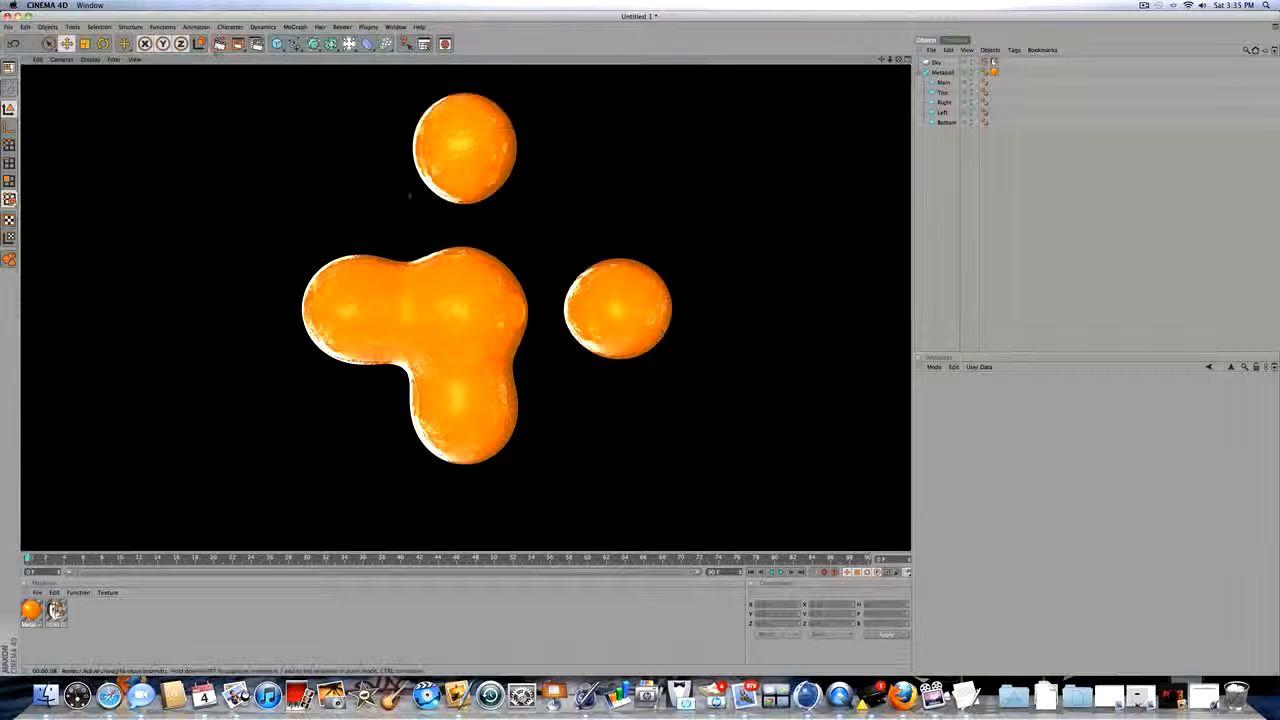
scroll(484, 204, down, 3)
scroll(484, 204, up, 2)
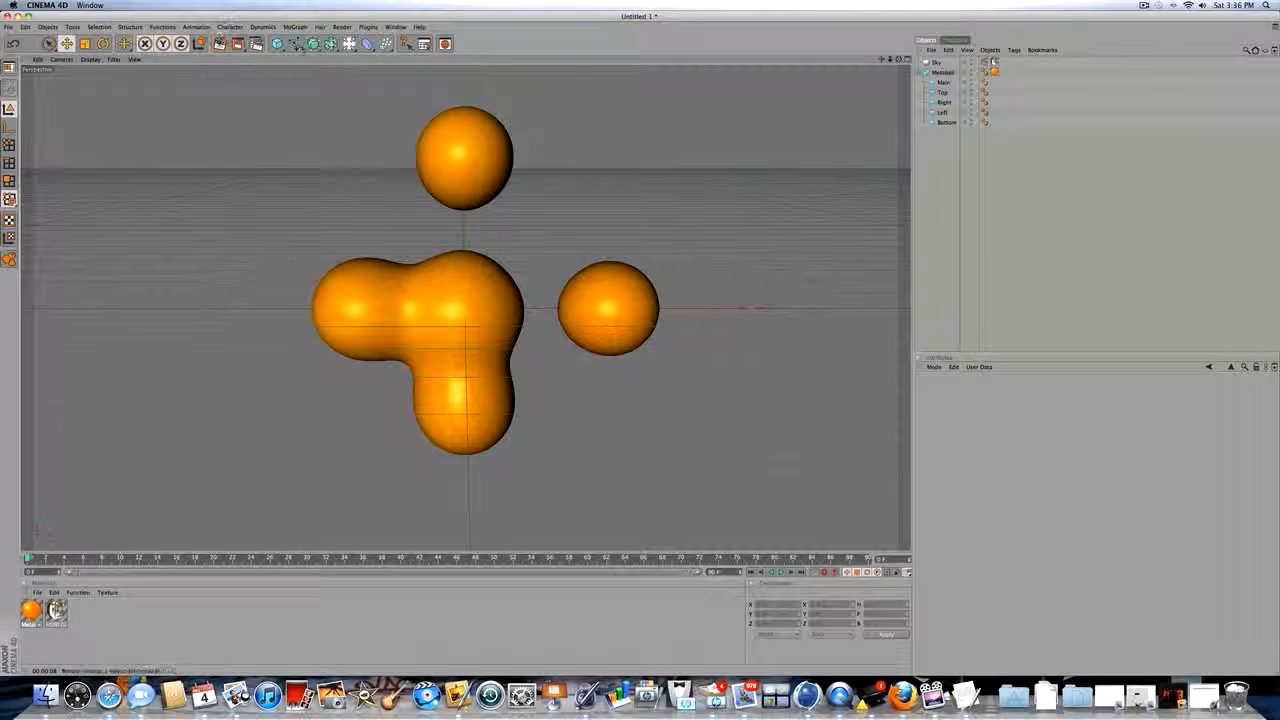
click(219, 43)
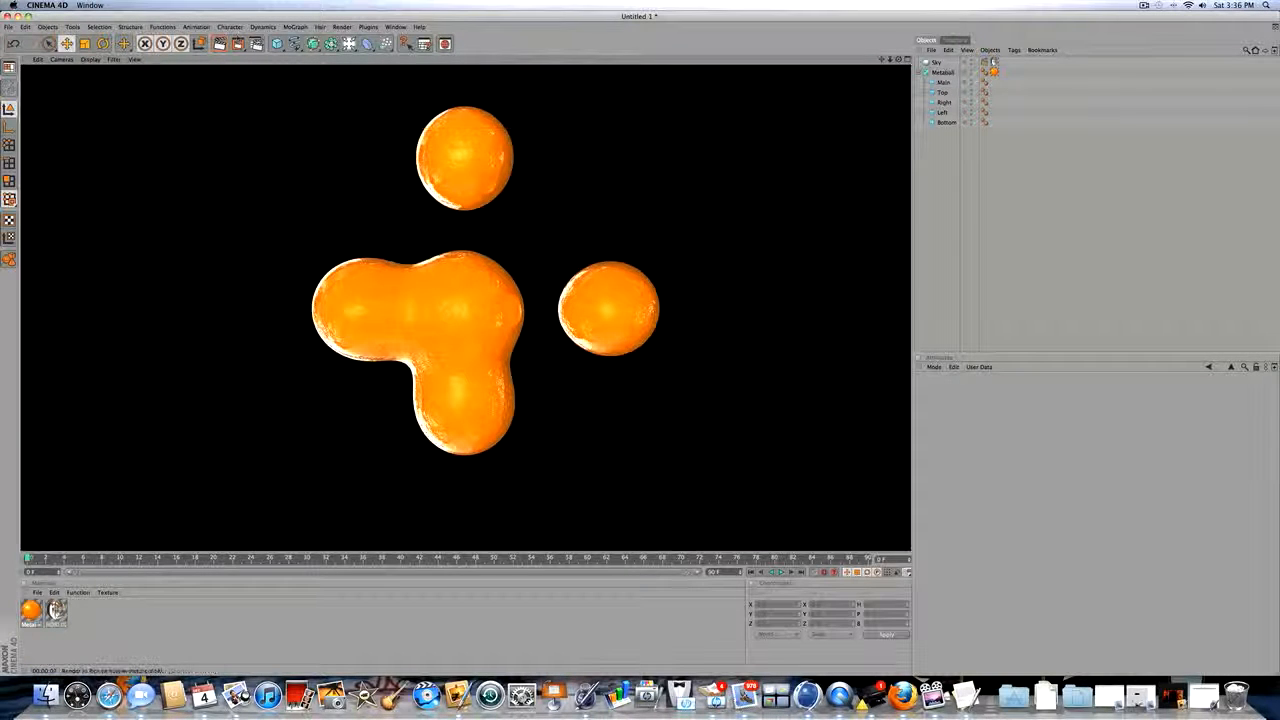
Step: Add a Floor object and set its pitch rotation to 90° so it stands upright as a wall
click(349, 43)
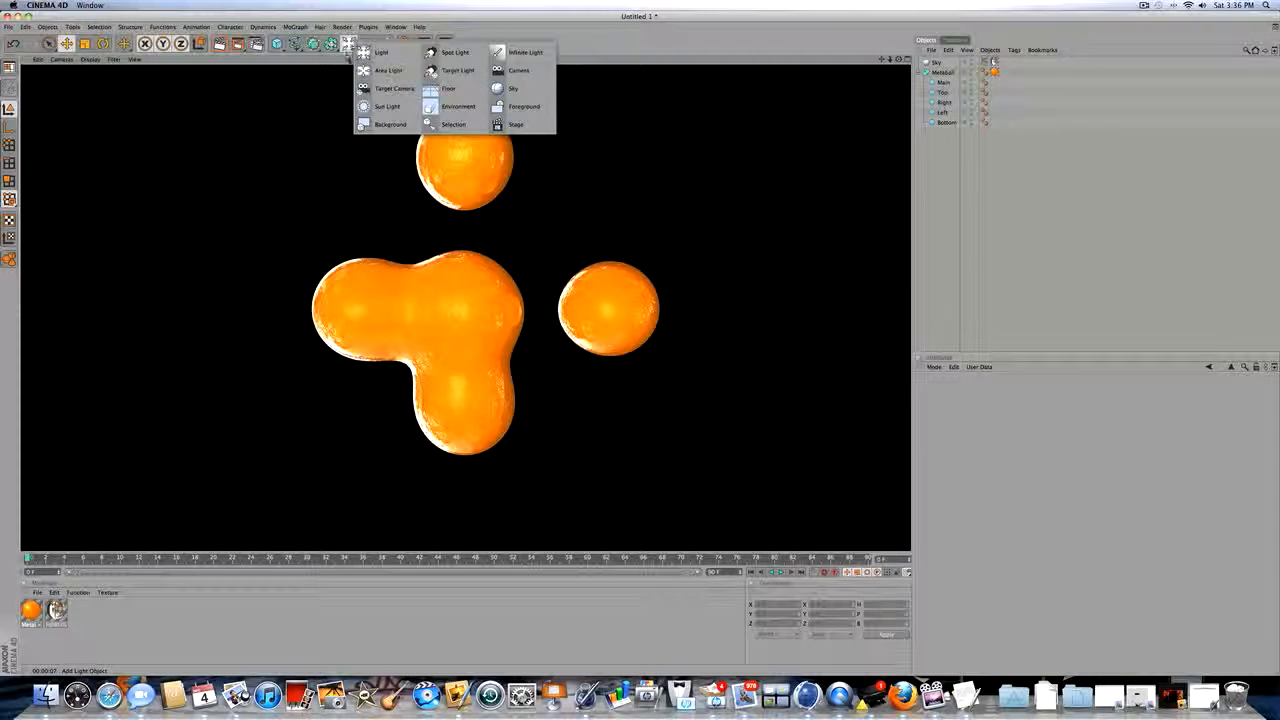
click(445, 88)
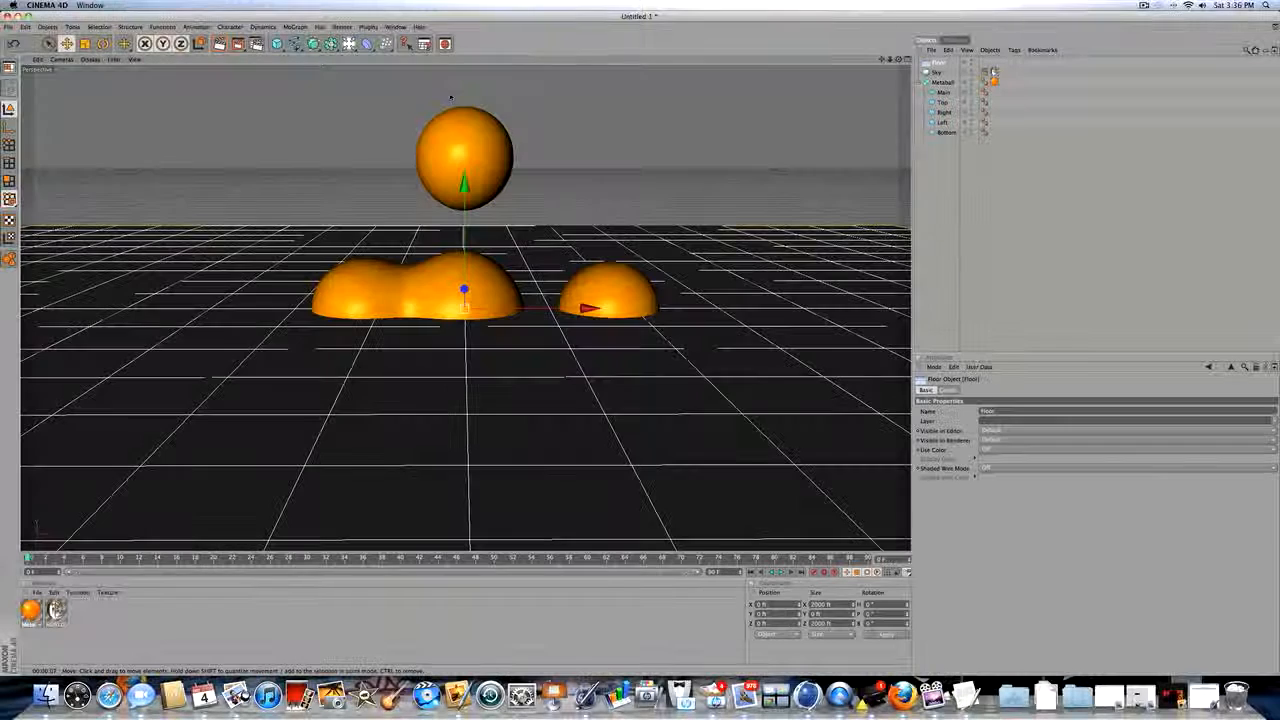
click(947, 390)
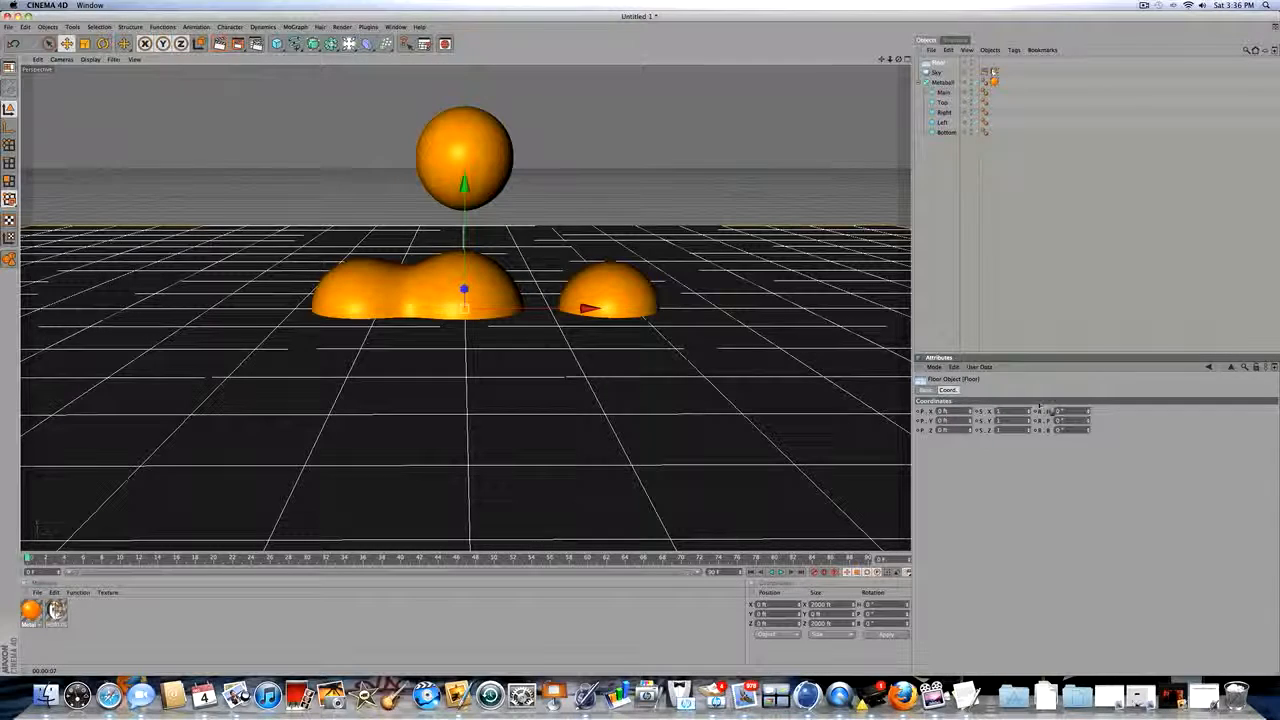
drag(1086, 421, 1086, 331)
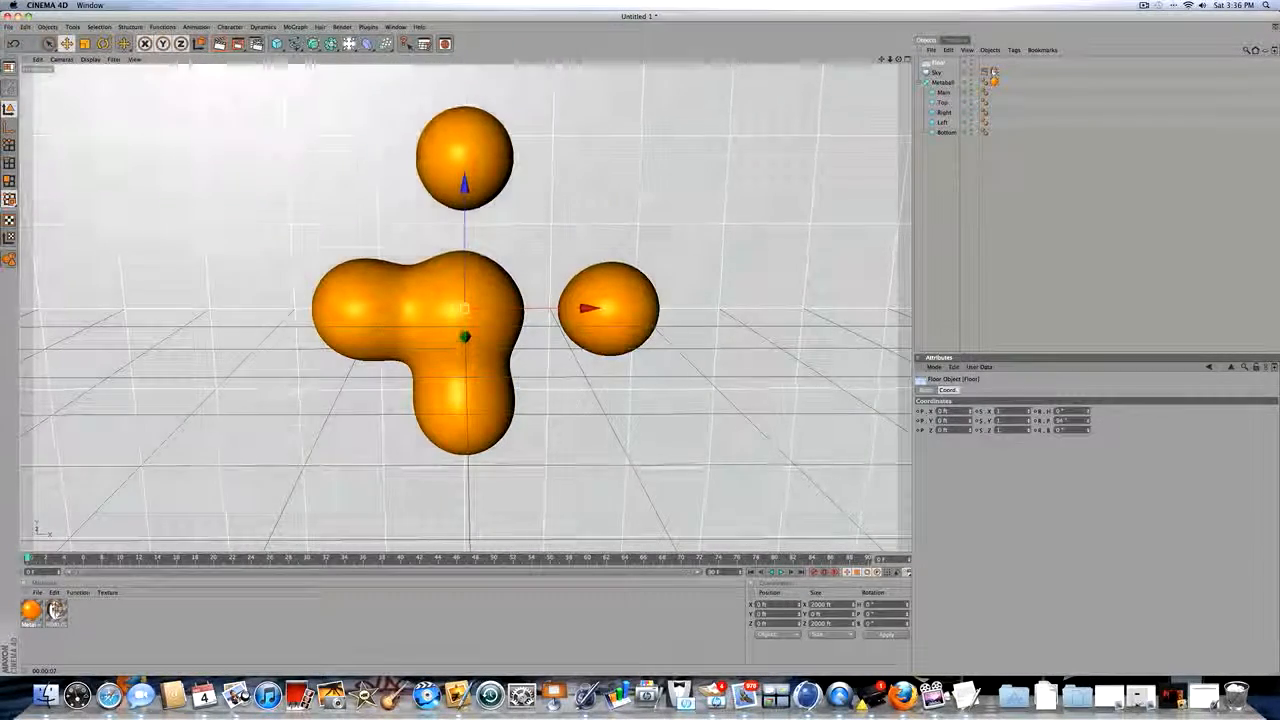
Step: Move the upright floor back behind the metaball, to about 252 ft in Z
drag(898, 59, 725, 110)
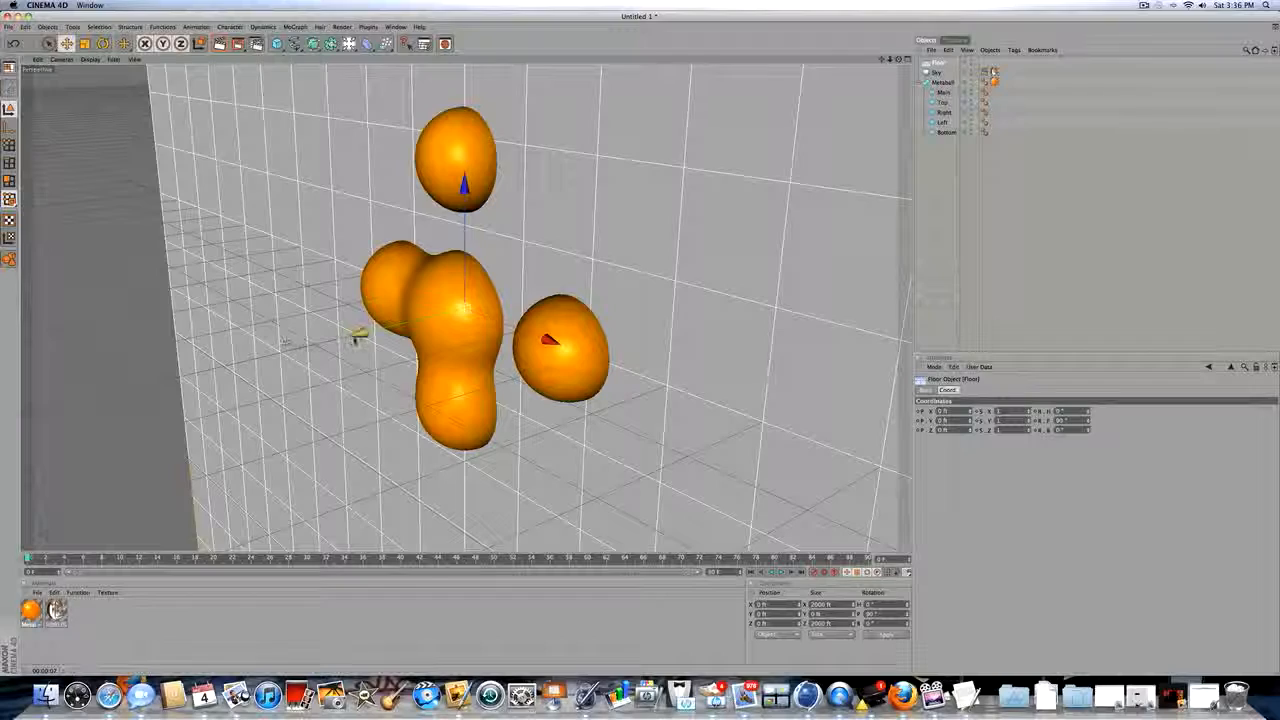
drag(354, 338, 517, 295)
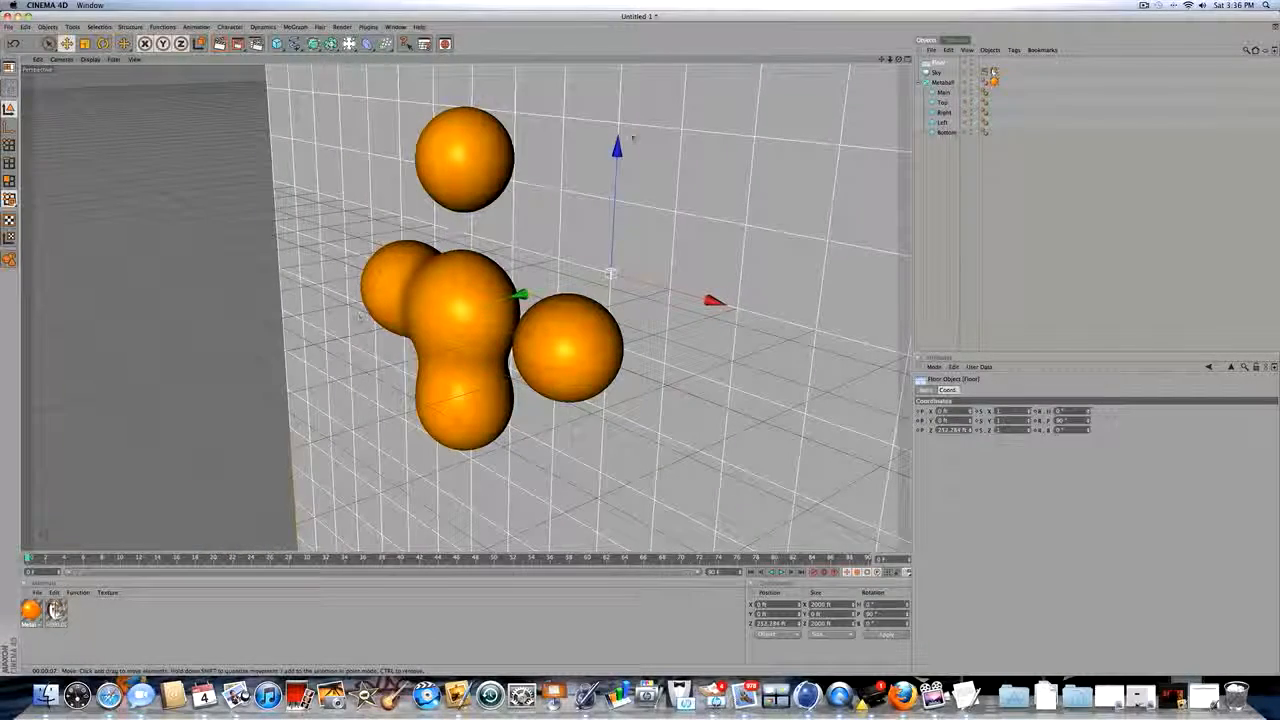
drag(898, 59, 1036, 56)
drag(882, 59, 710, 76)
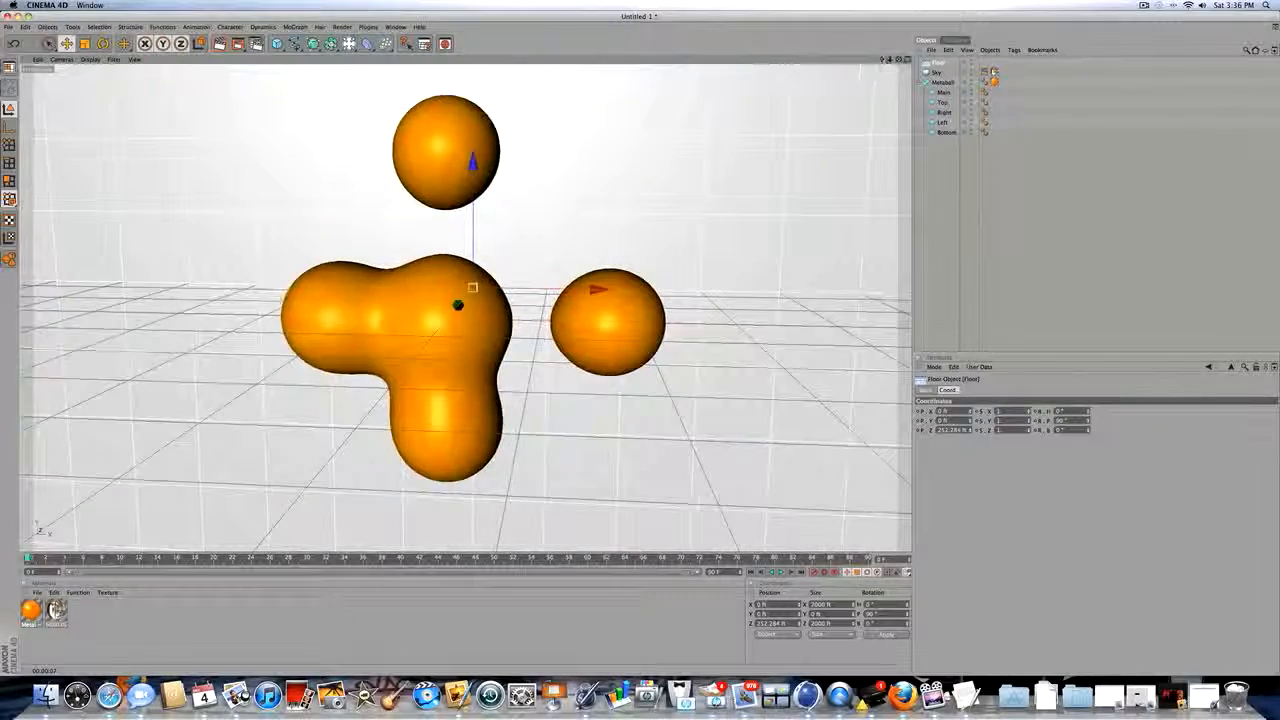
Step: Deselect the floor, frame the metaball from the front near the middle of the view and render a preview
drag(898, 59, 720, 120)
click(312, 262)
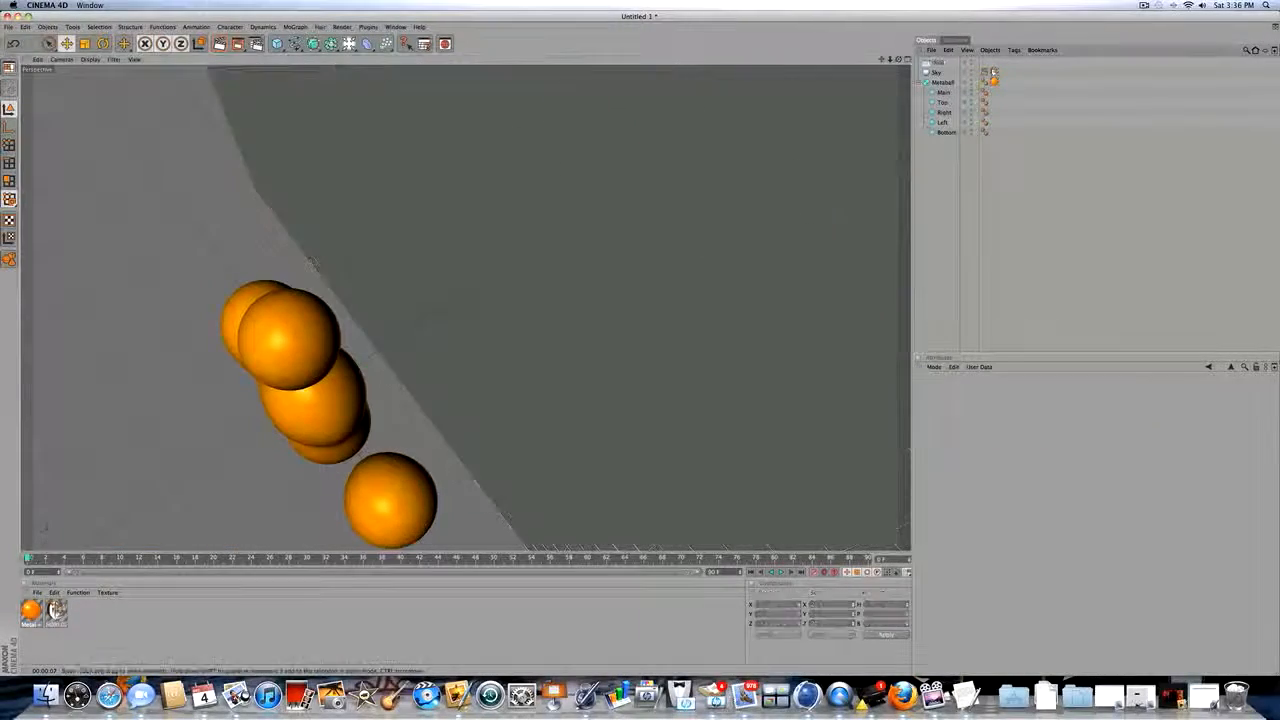
drag(898, 59, 1064, 22)
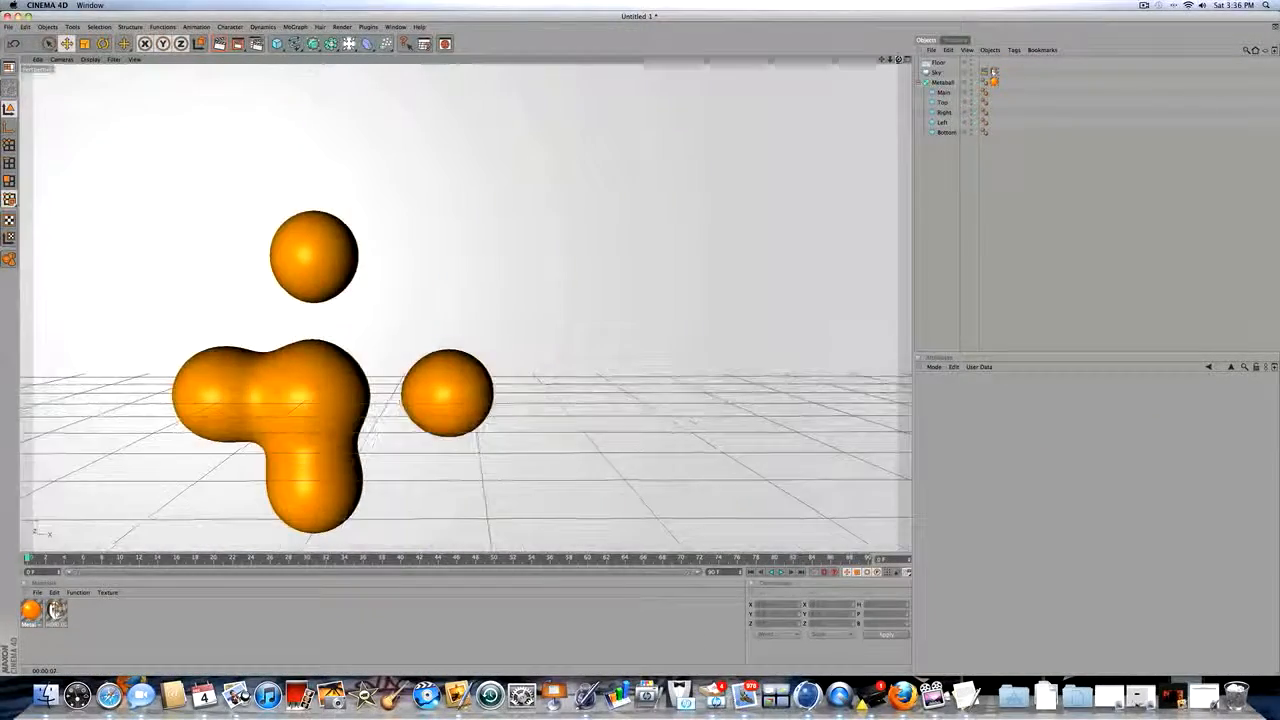
drag(882, 59, 1009, 8)
scroll(780, 243, down, 3)
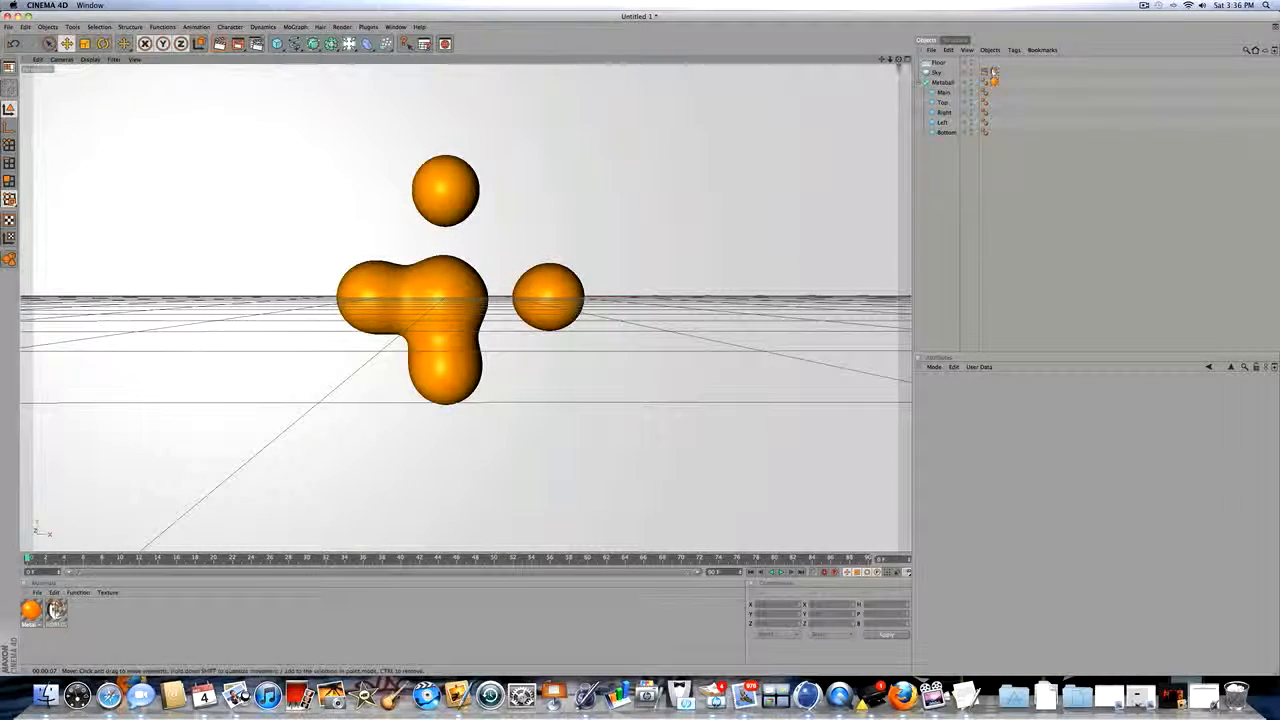
drag(898, 59, 900, 64)
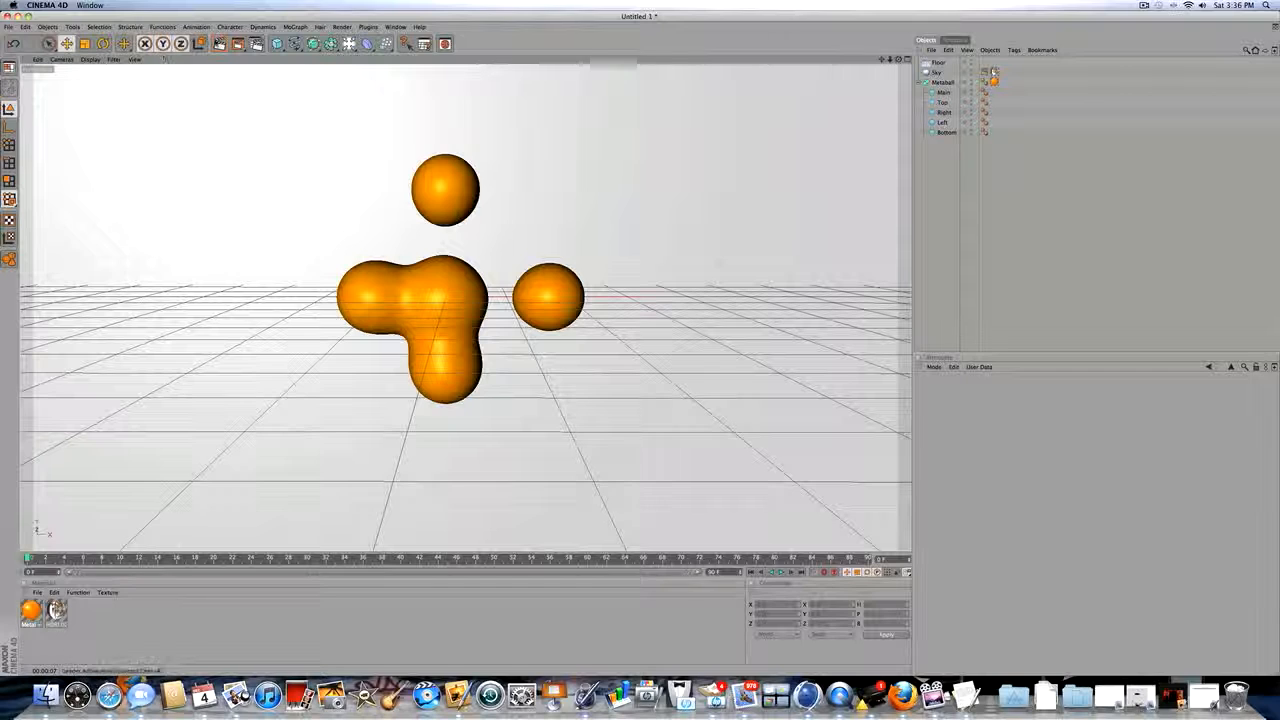
click(219, 43)
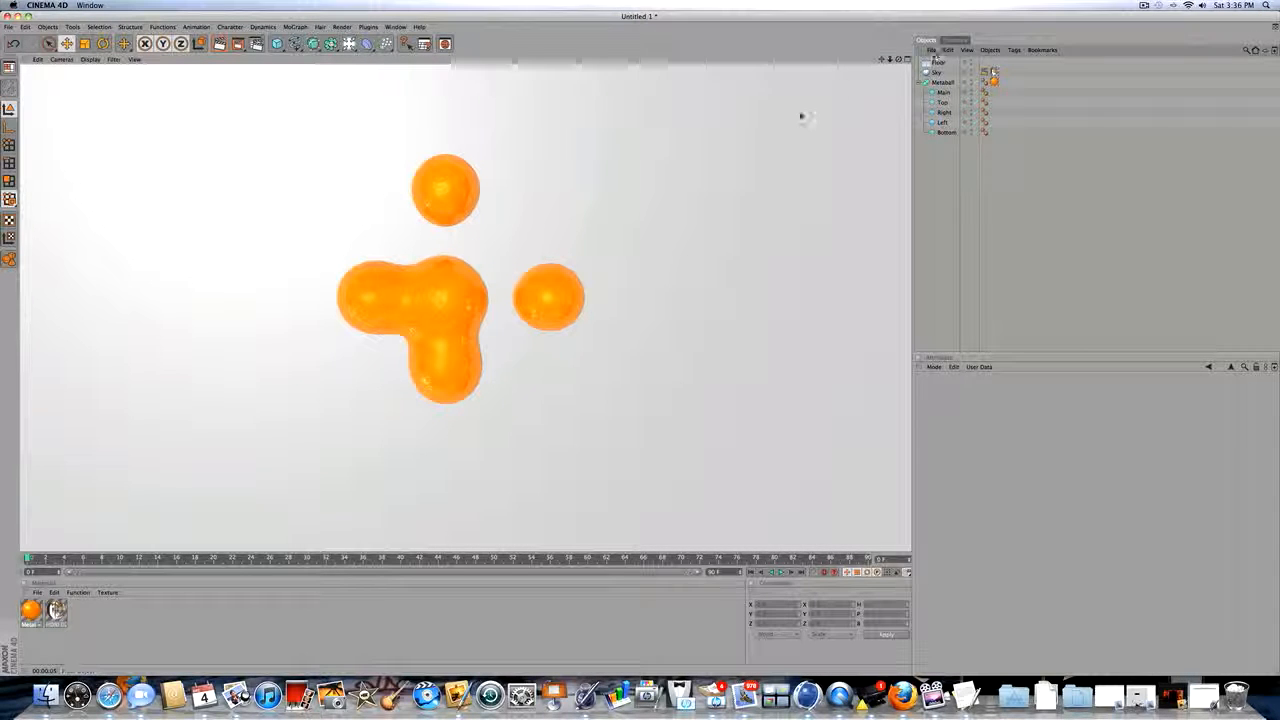
drag(368, 556, 27, 497)
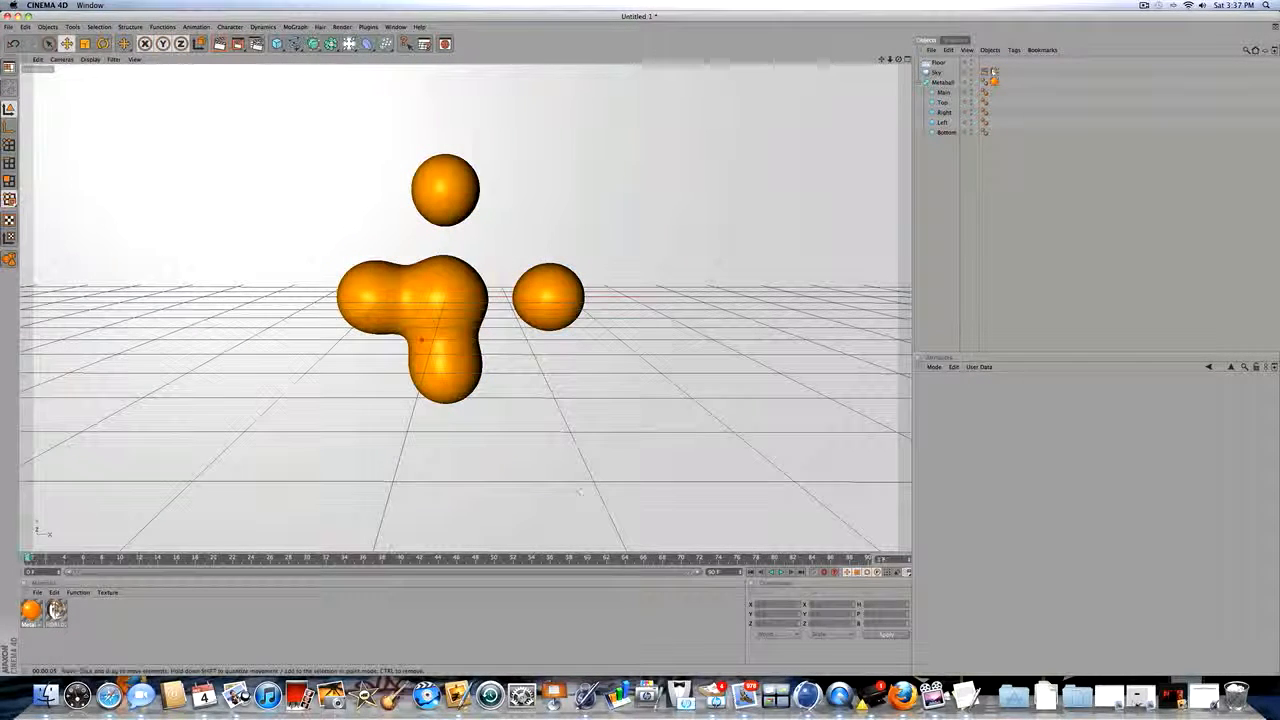
Step: Add a Vibrate tag to the Metaball object and display the tag's properties
click(941, 84)
right_click(943, 84)
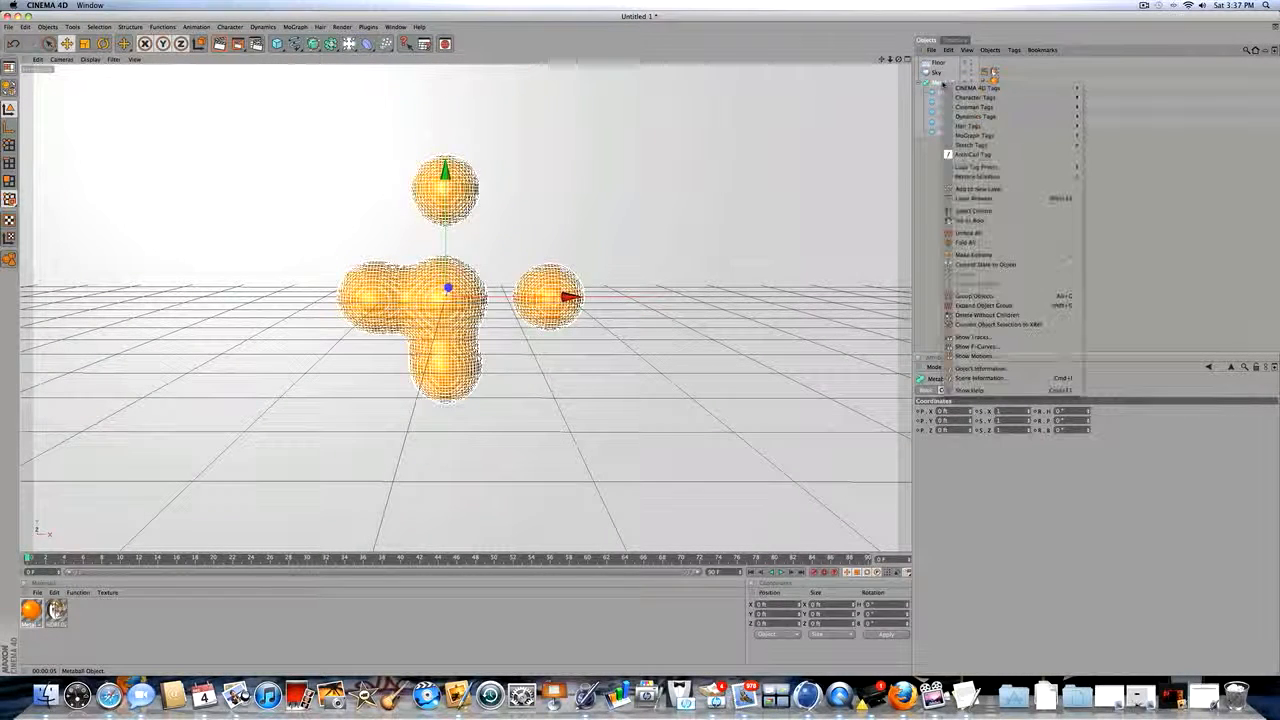
mouse_move(957, 92)
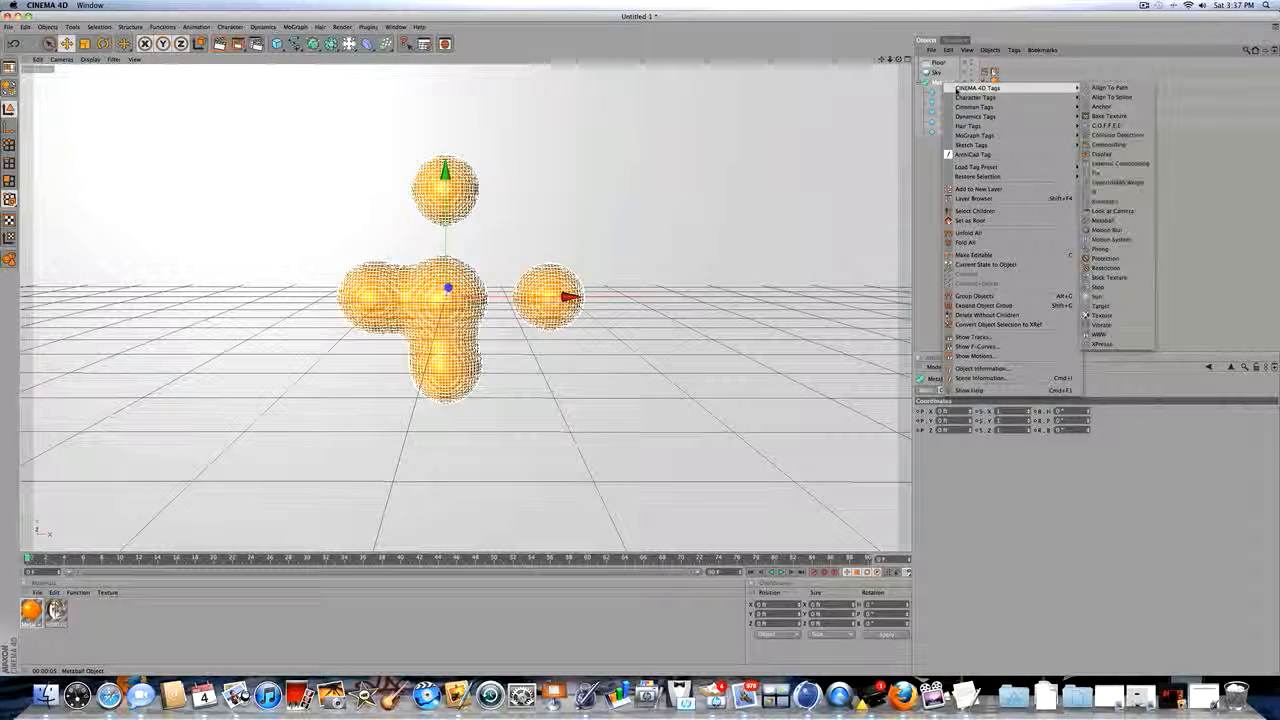
click(1102, 324)
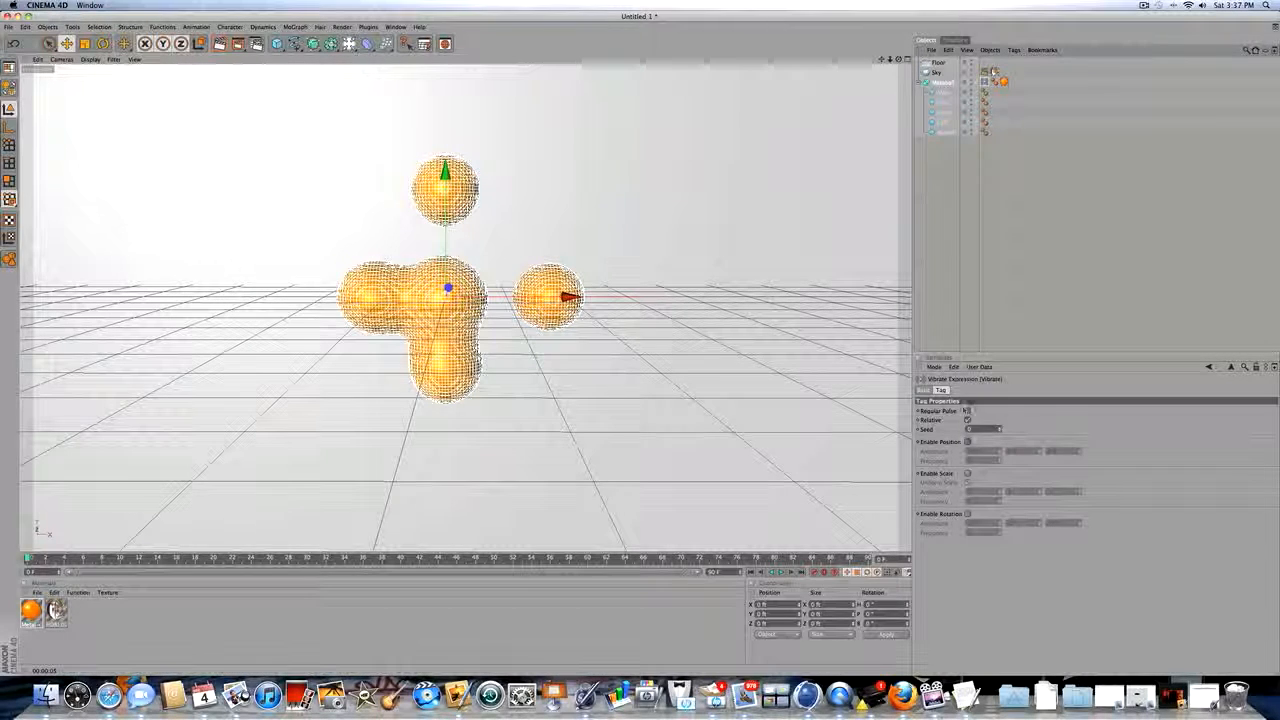
click(941, 391)
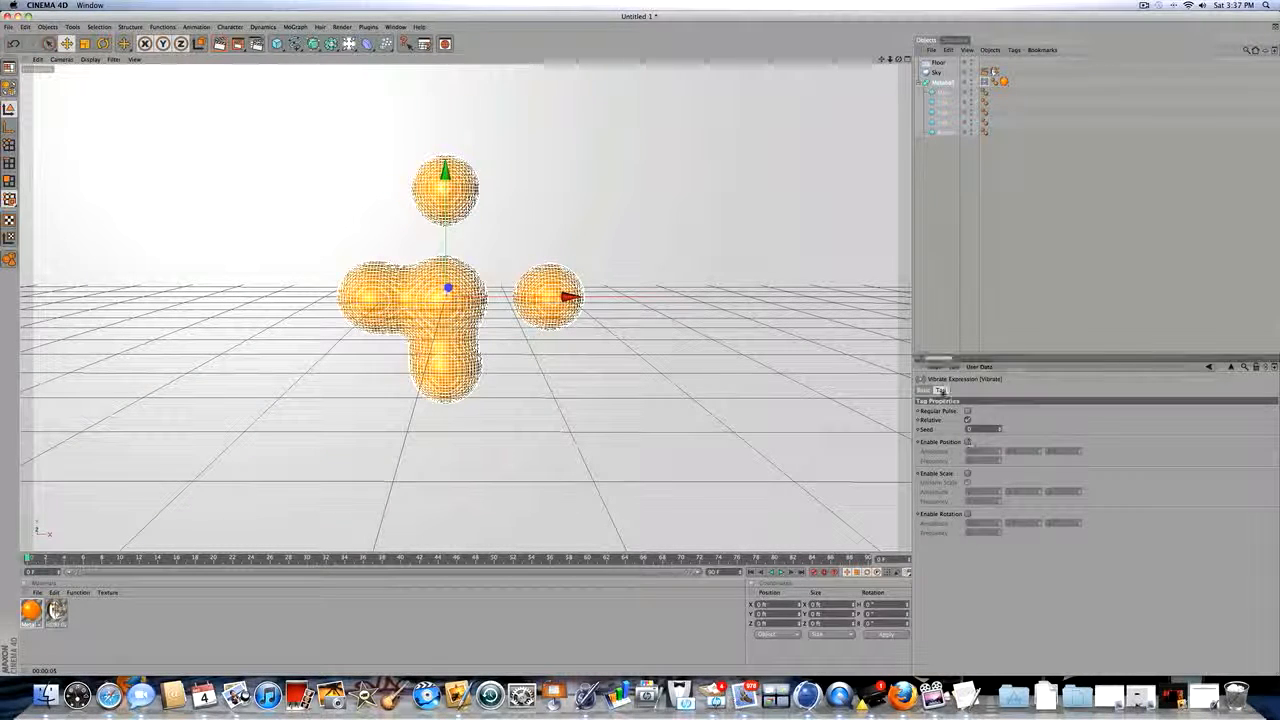
Step: Enable position vibration with an amplitude of 50 ft on all three axes, deselect the metaball and play the animation
click(967, 442)
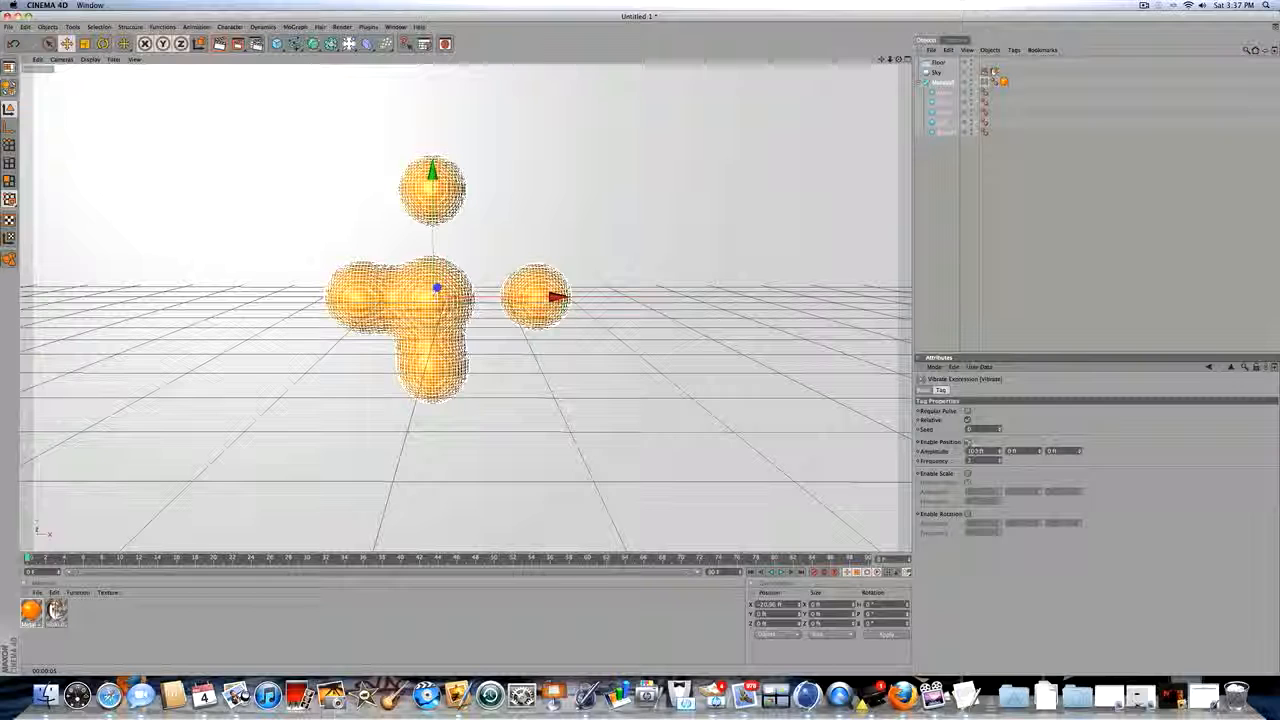
drag(980, 451, 952, 450)
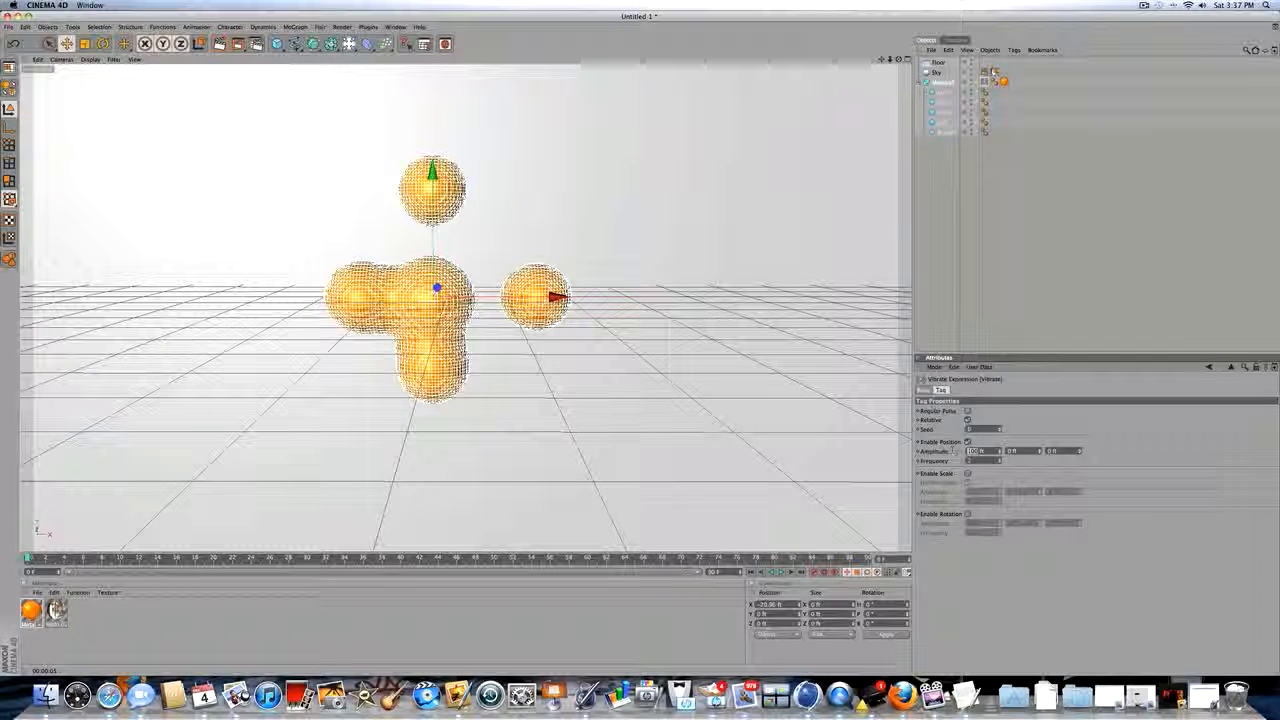
text(50)
key(Tab)
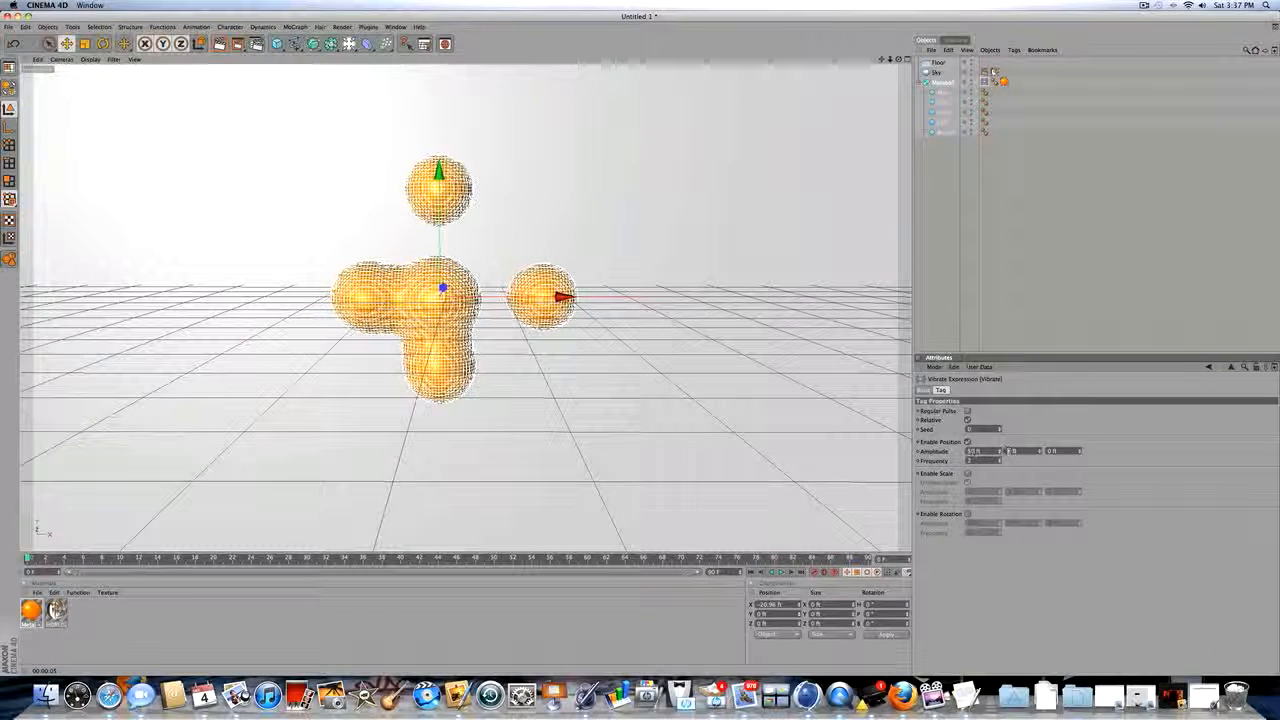
text(50)
key(Tab)
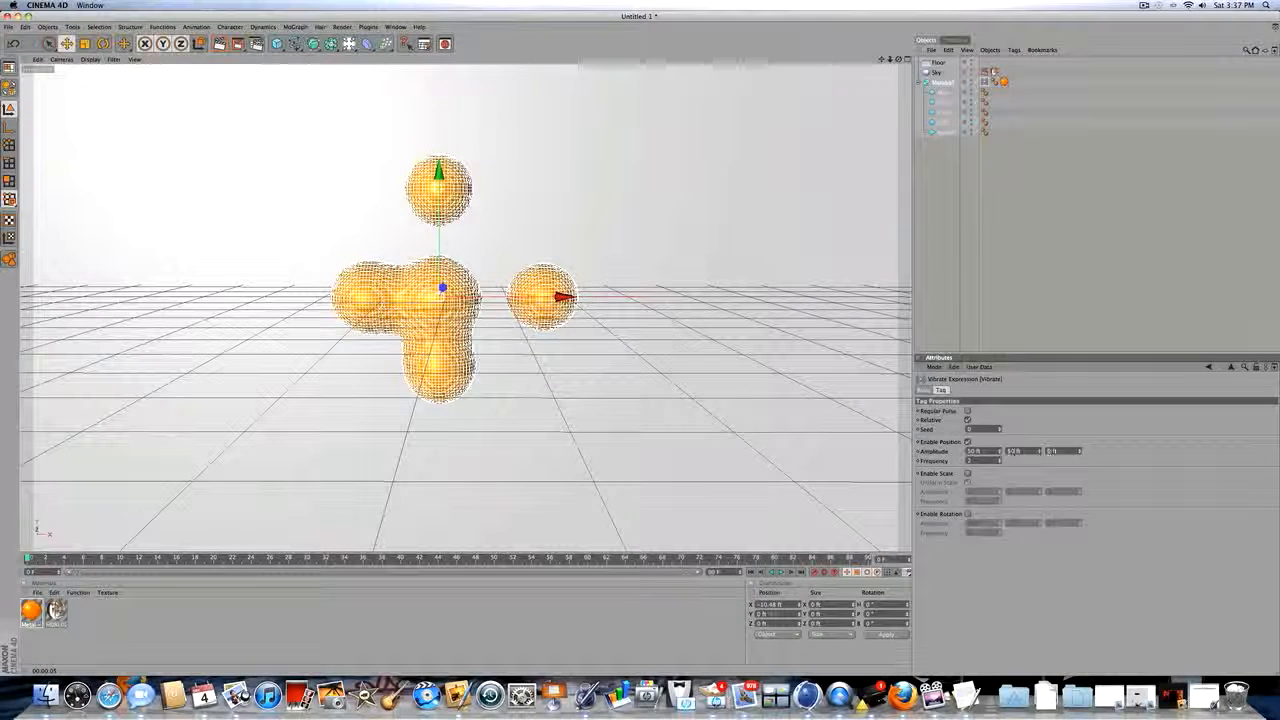
text(50)
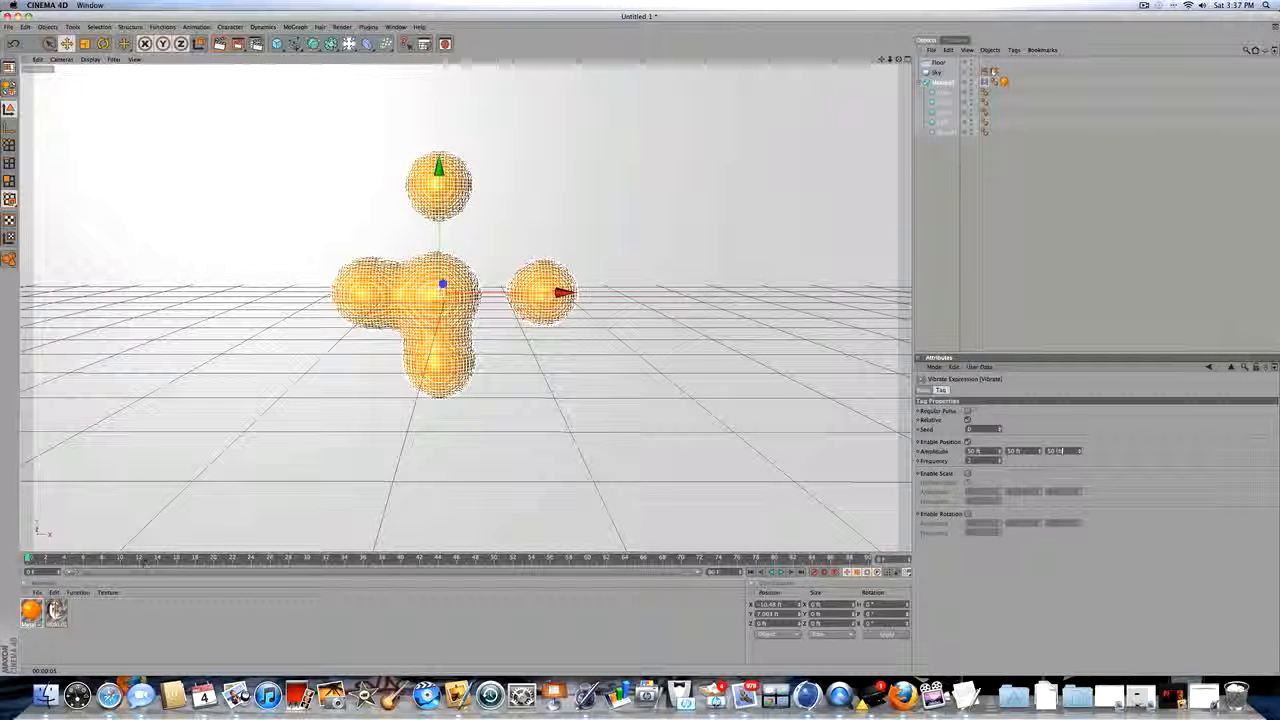
click(956, 217)
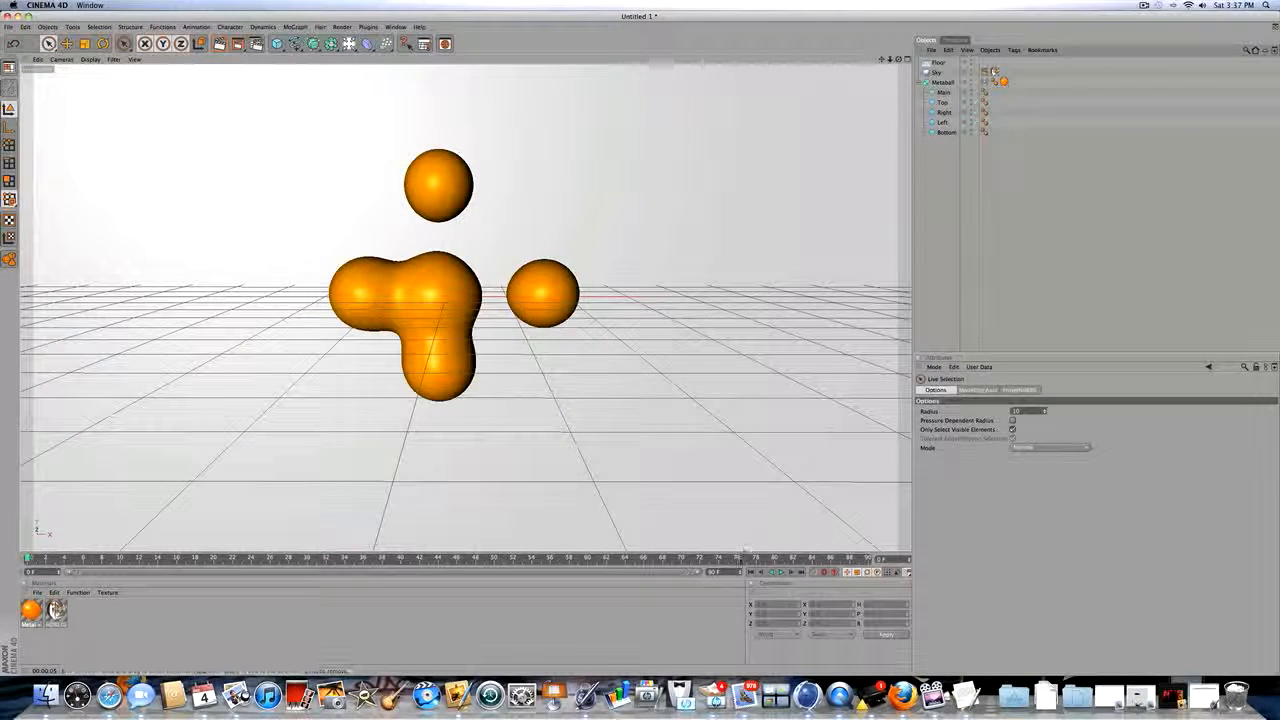
click(780, 572)
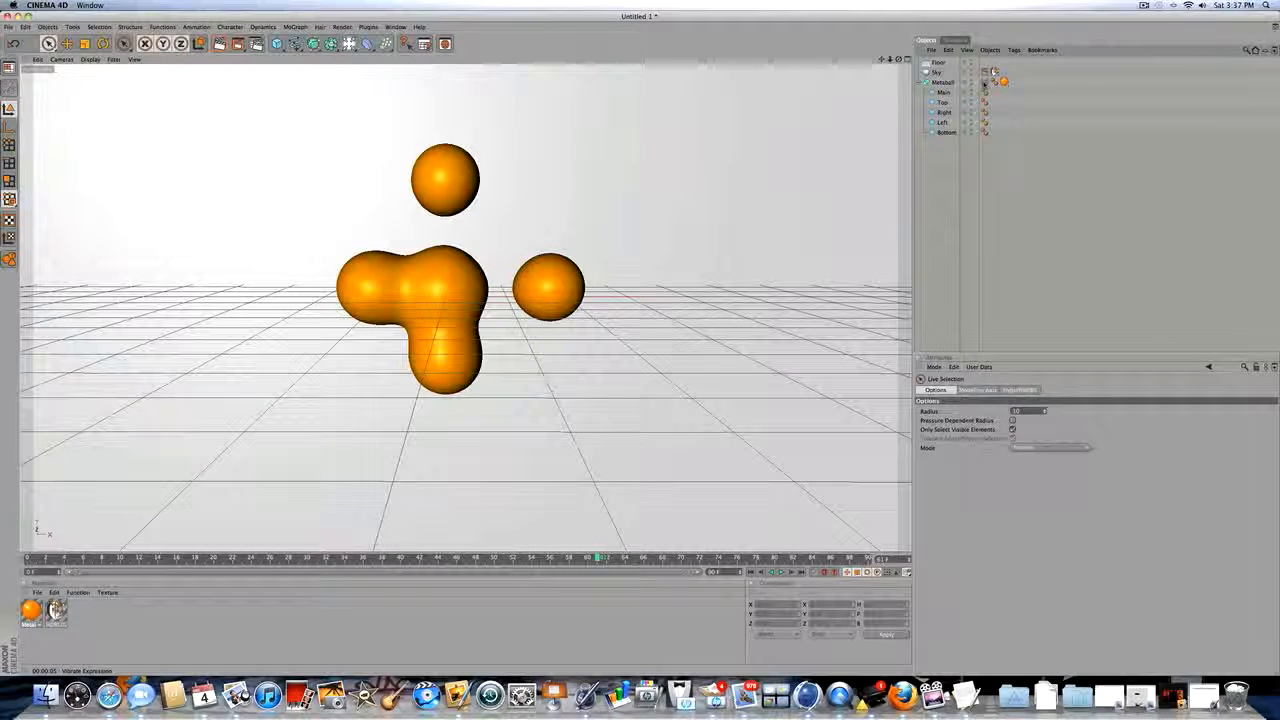
Step: Set the Vibrate tag's position frequency to 1.3 and play the animation from the start
click(985, 82)
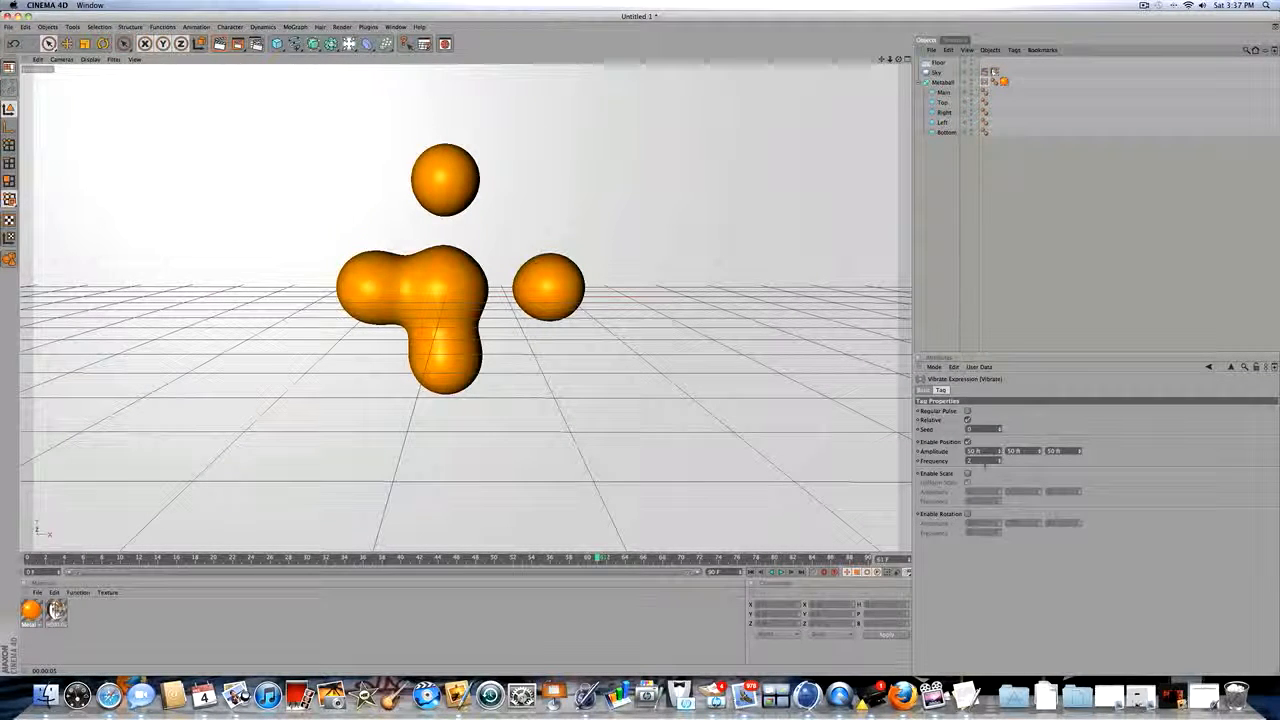
drag(982, 461, 940, 457)
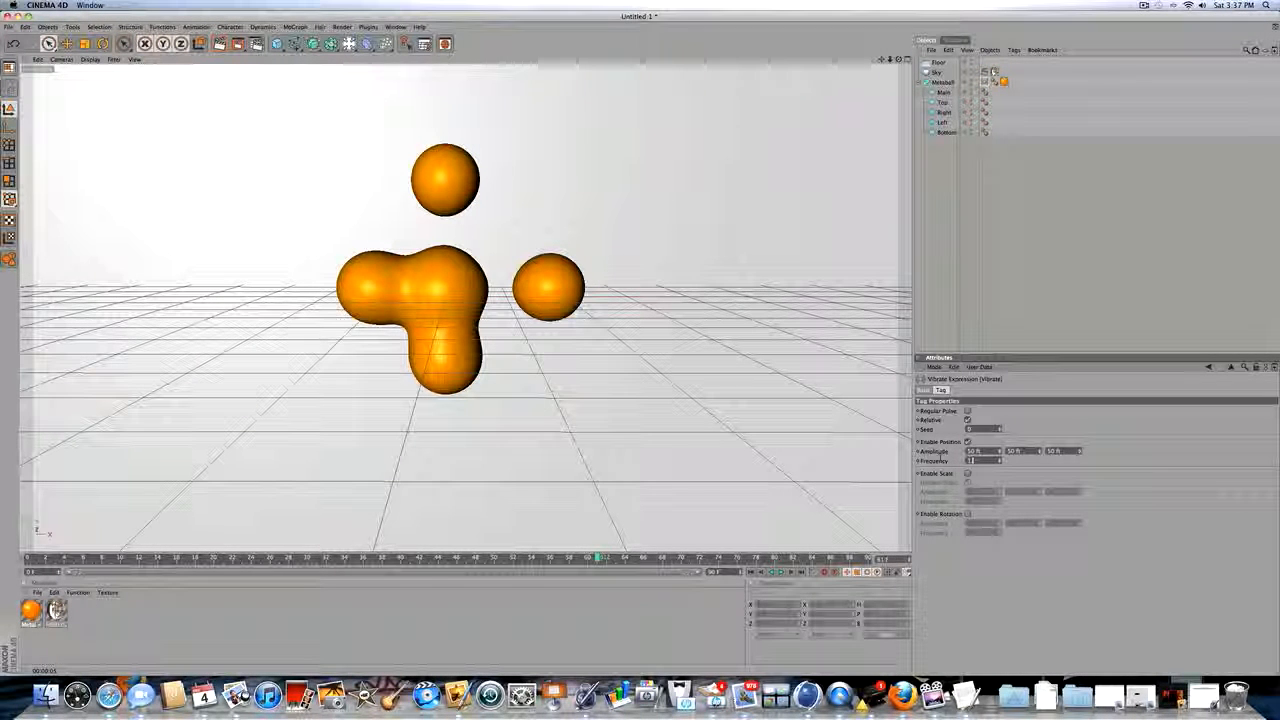
text(1.3)
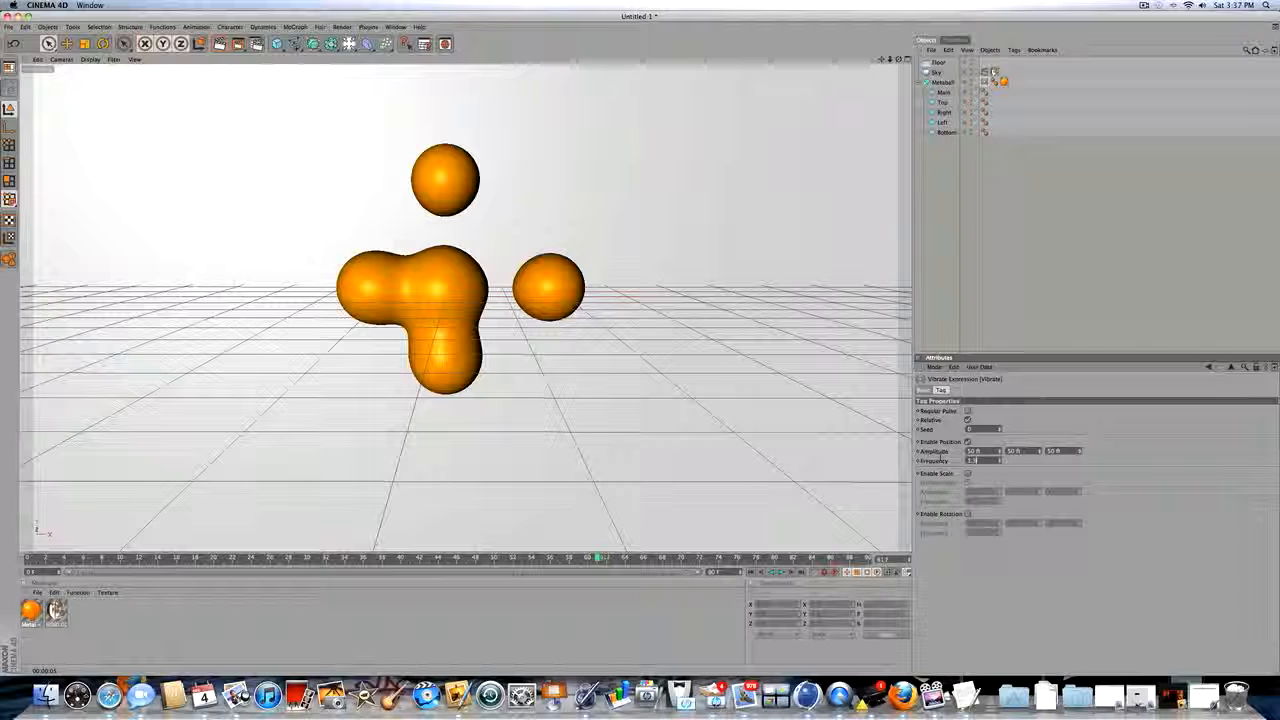
key(Return)
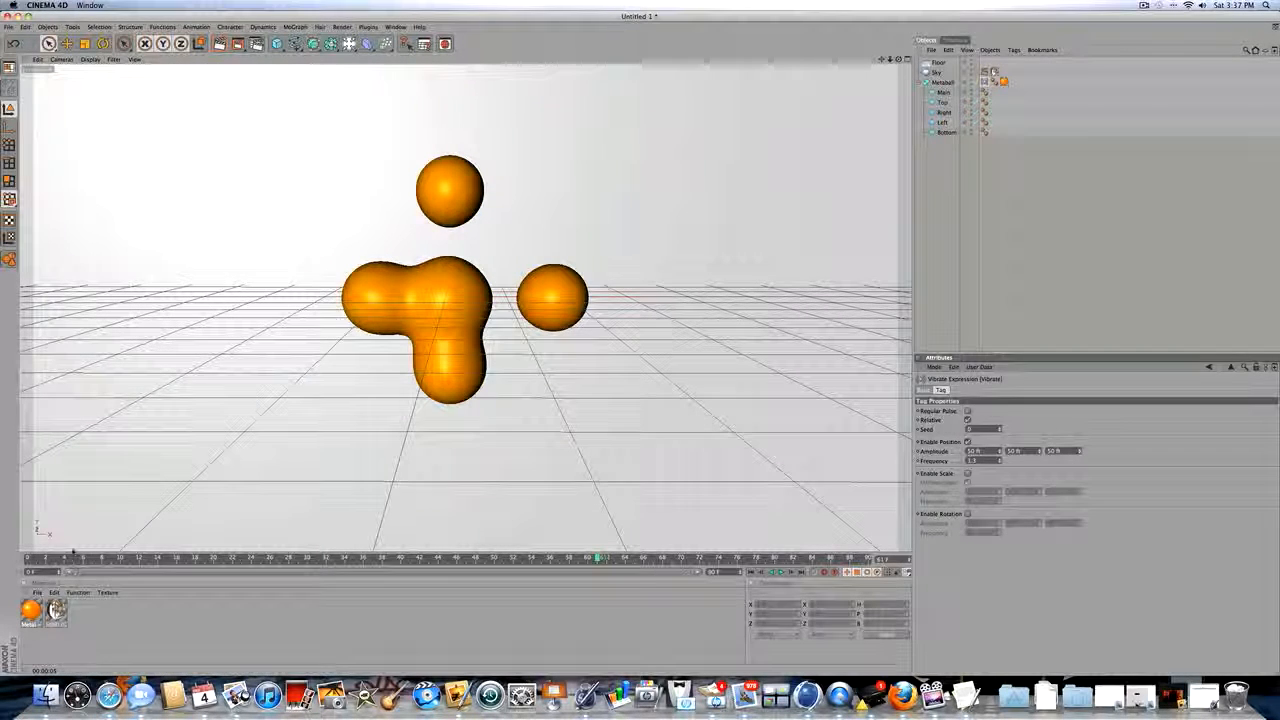
click(751, 572)
click(779, 572)
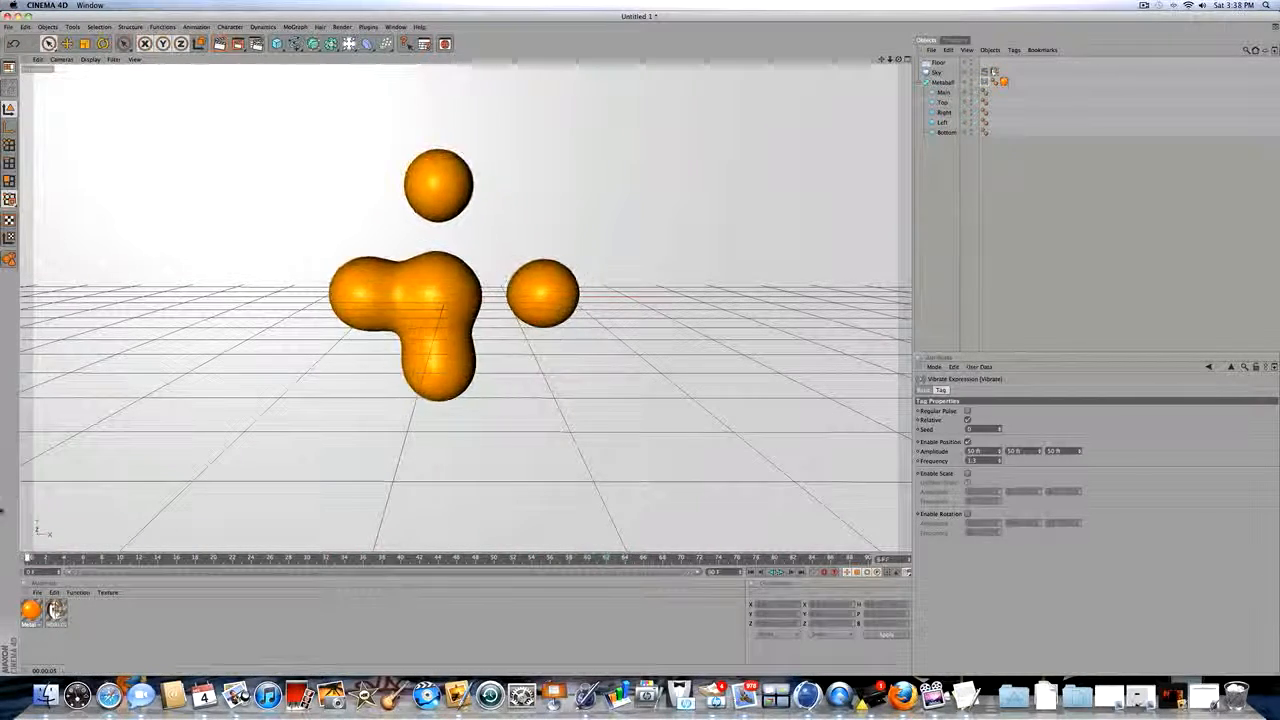
Step: Add a Camera object to the scene from the current view
click(367, 44)
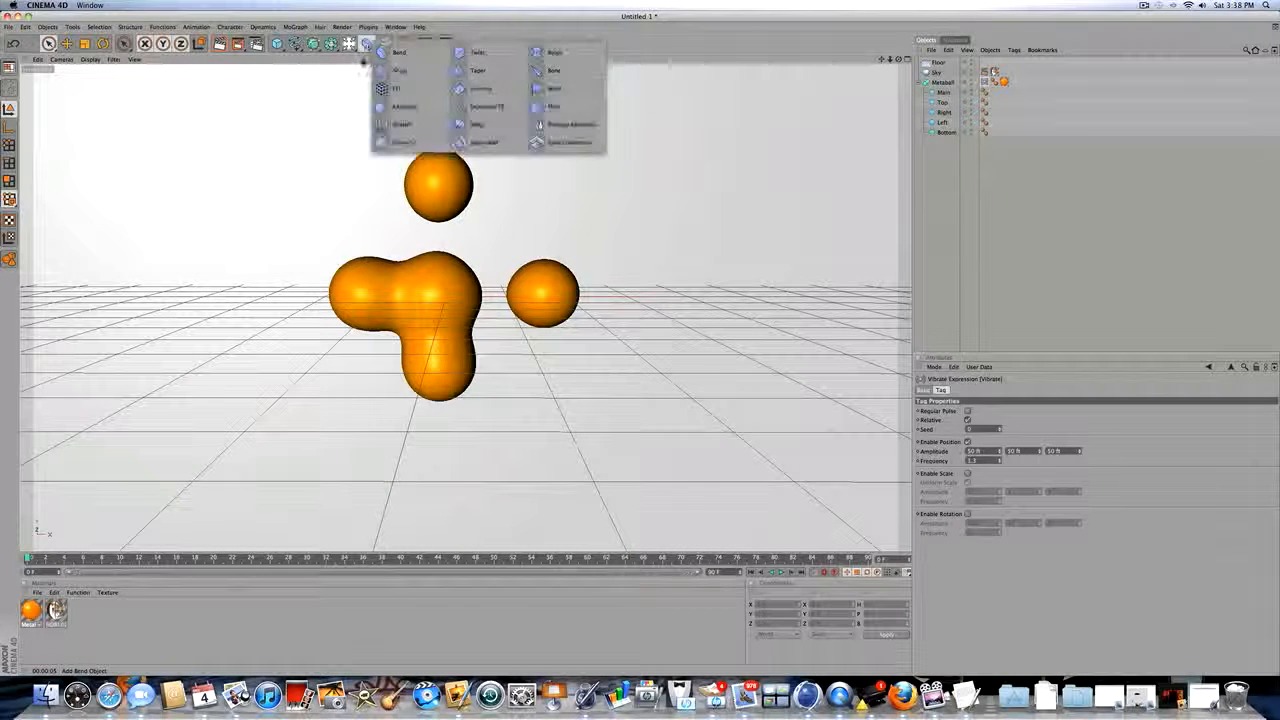
click(348, 44)
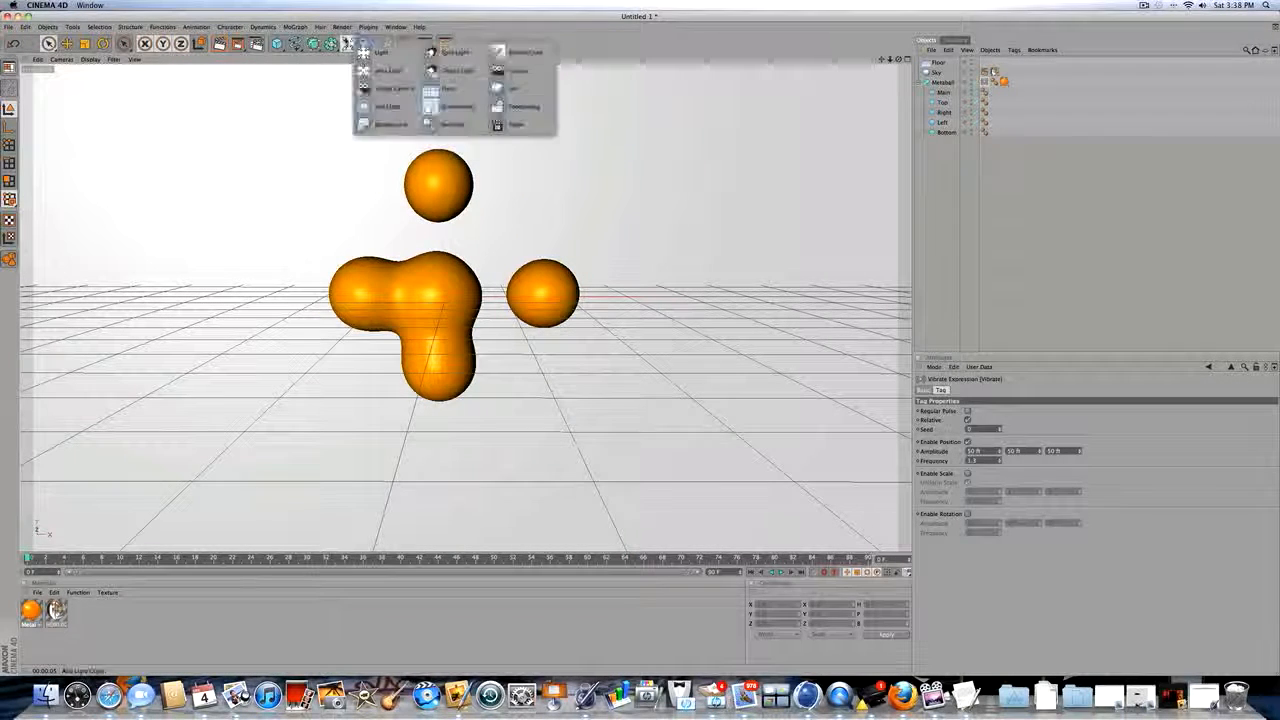
click(518, 70)
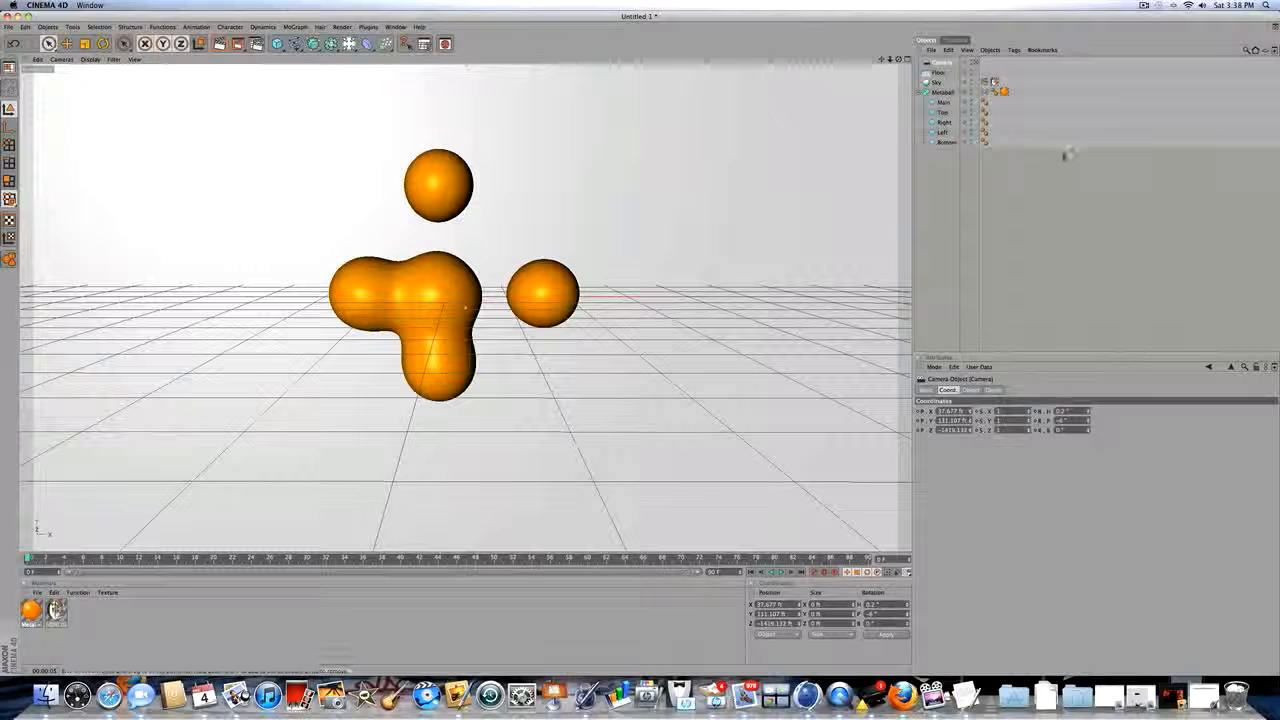
Step: Look through the new camera, pull it back from the metaball to about Z -1697 ft and keyframe it at frame 0
click(975, 64)
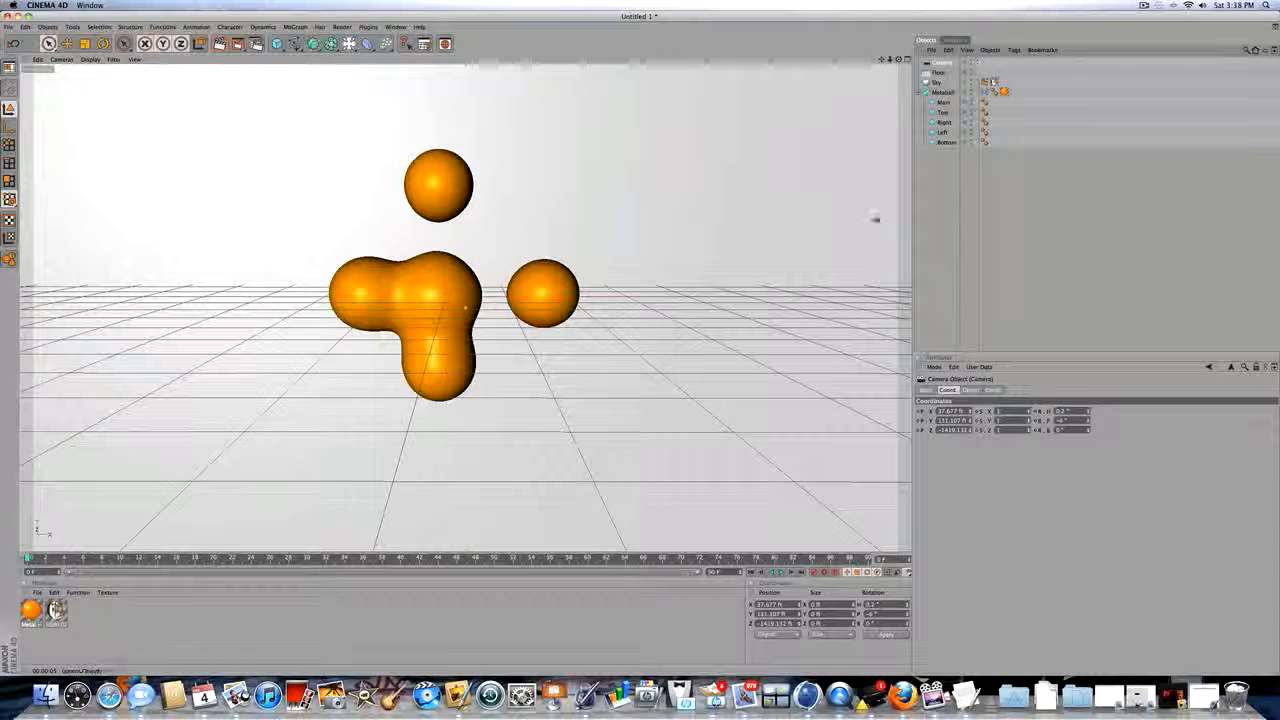
drag(197, 558, 10, 470)
scroll(449, 335, down, 4)
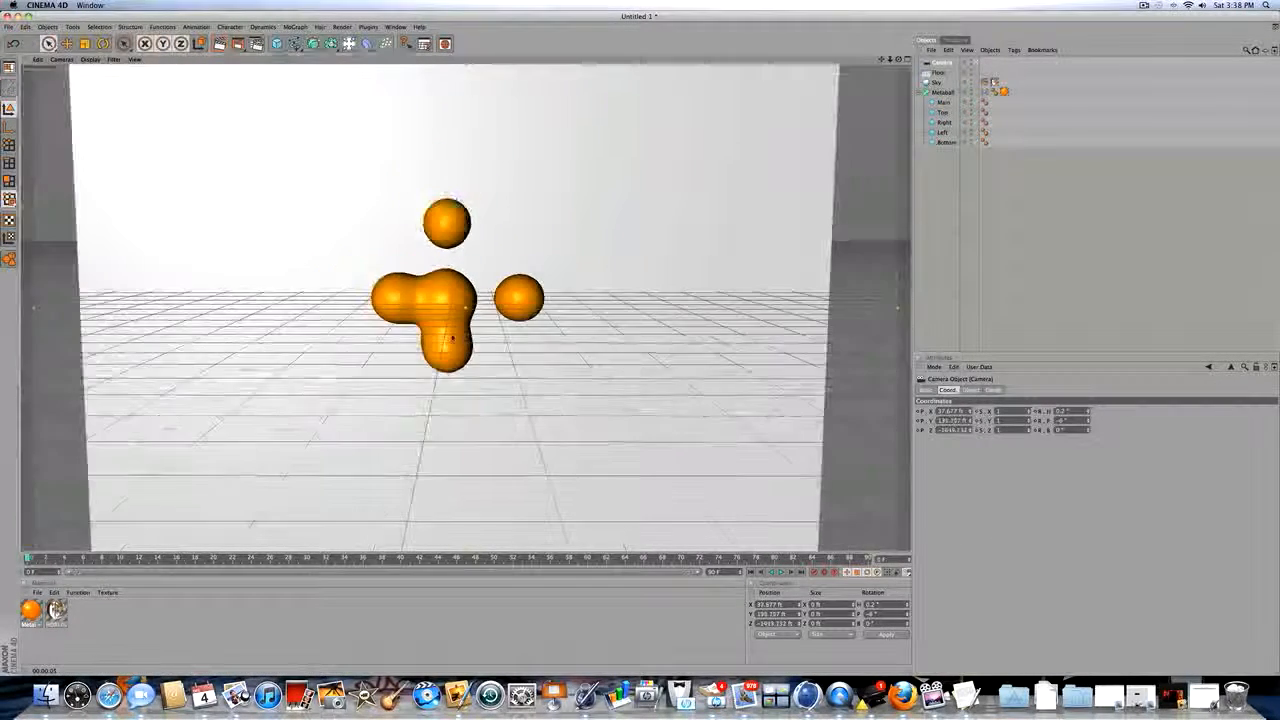
scroll(451, 335, up, 3)
scroll(452, 340, down, 2)
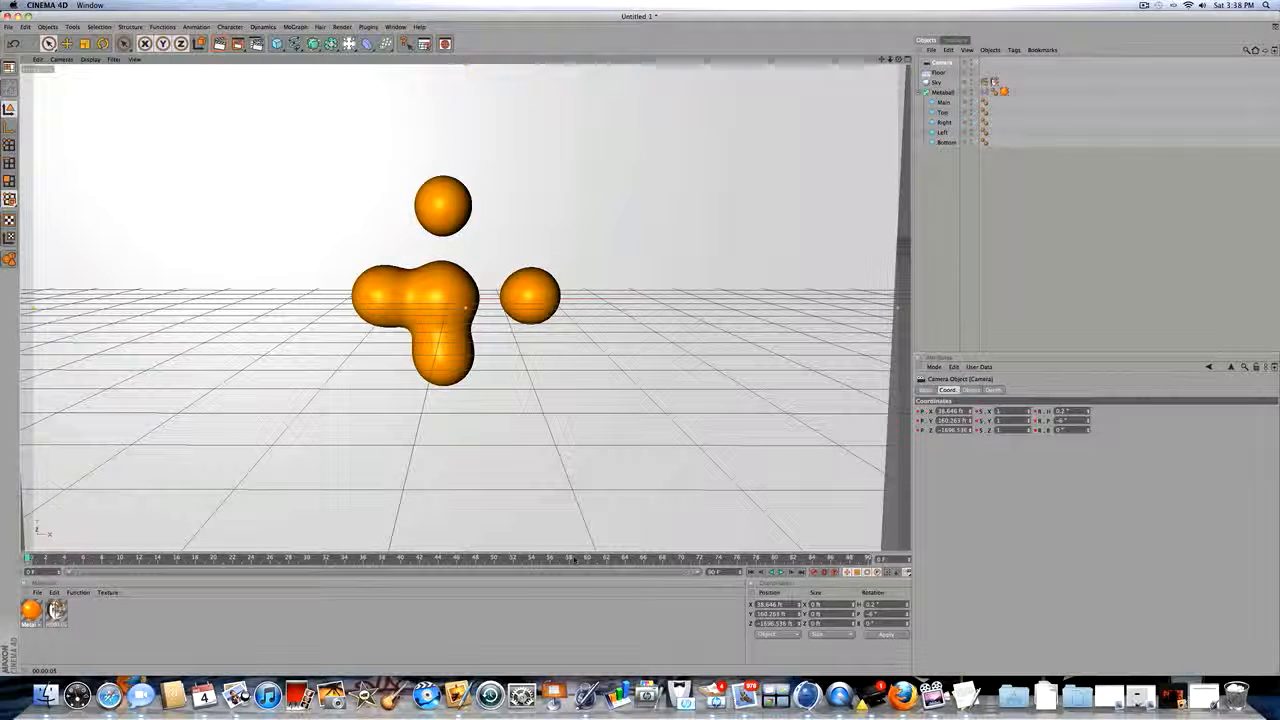
Step: Dolly the camera in toward the metaball at frame 90, keyframe it and play the camera move from the start
drag(569, 558, 868, 557)
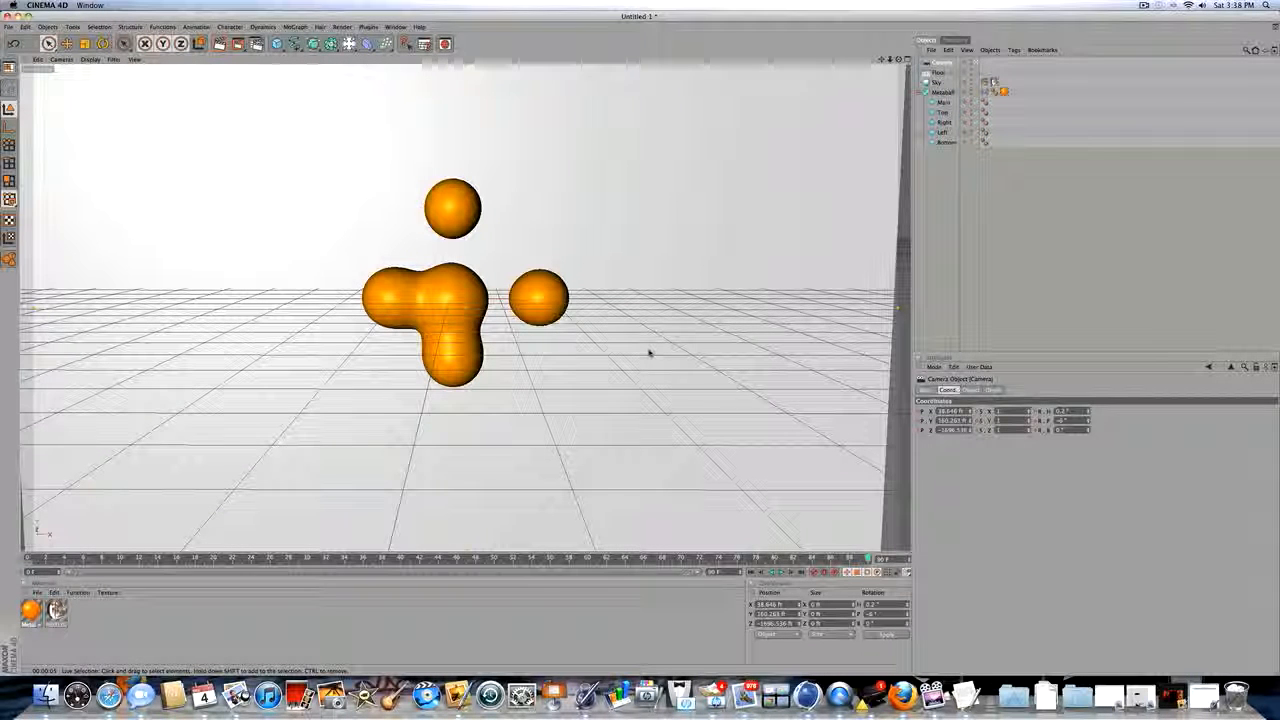
scroll(645, 440, up, 5)
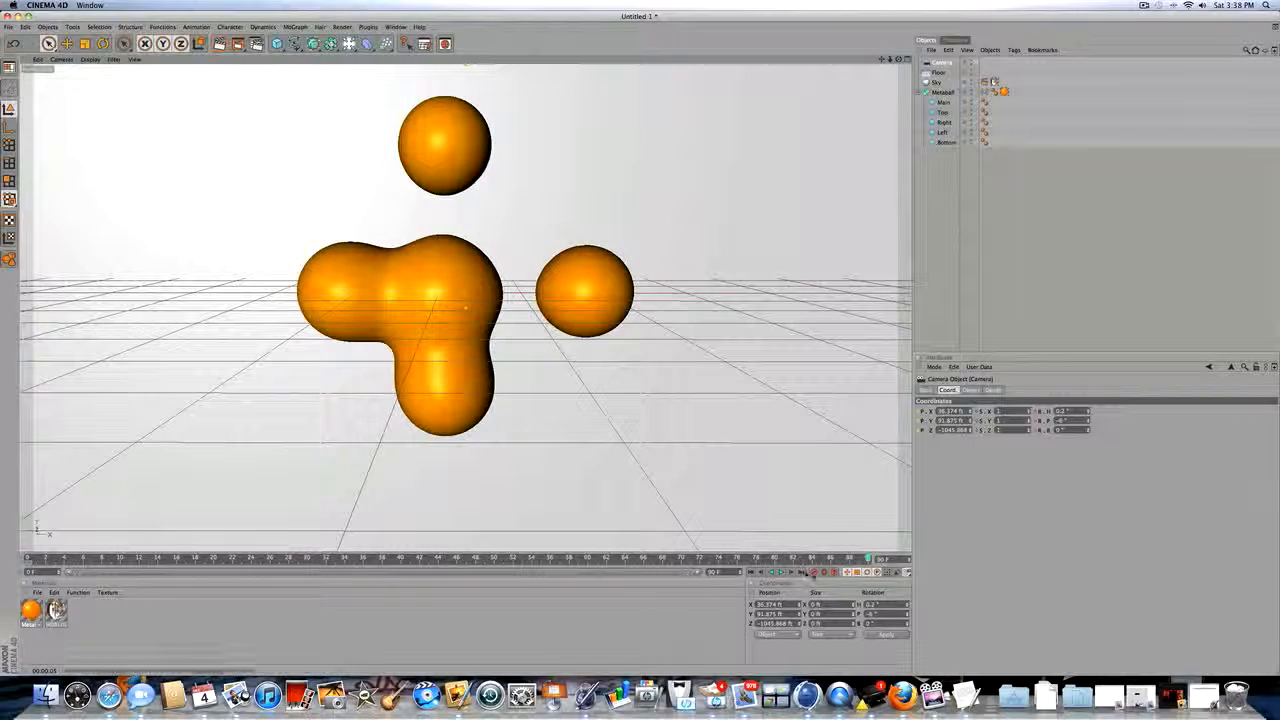
drag(857, 556, 27, 556)
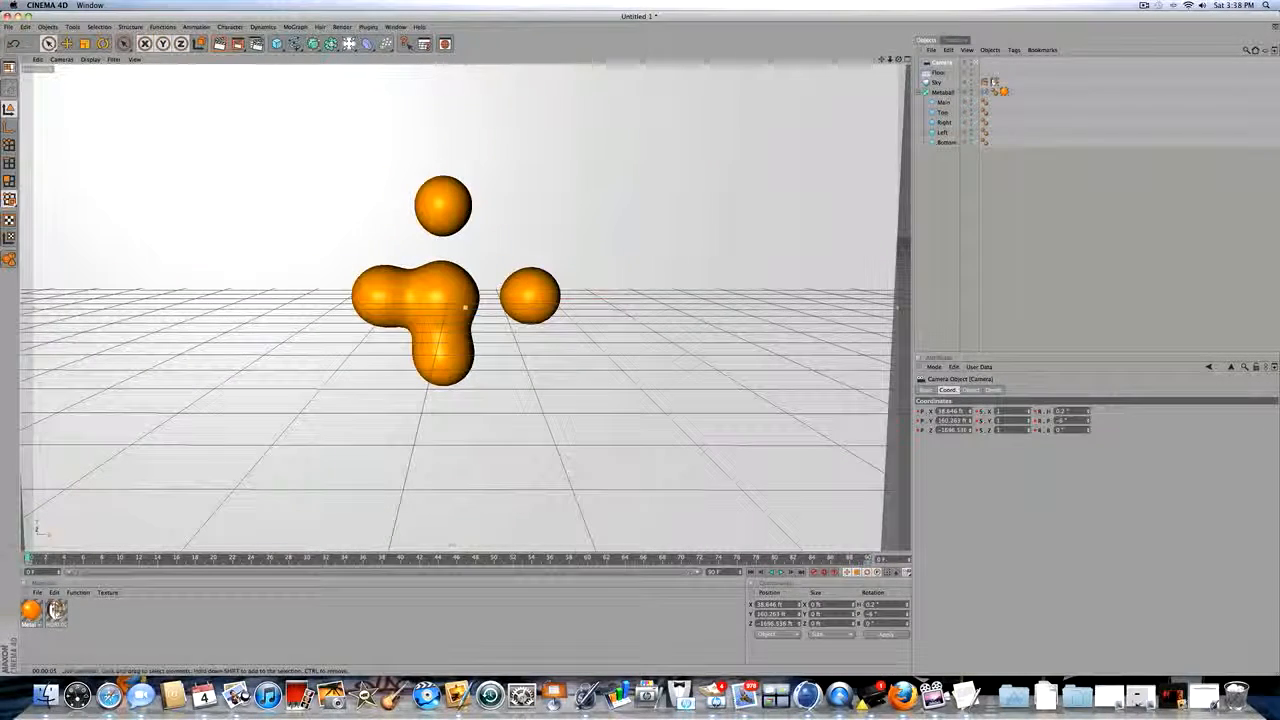
click(781, 572)
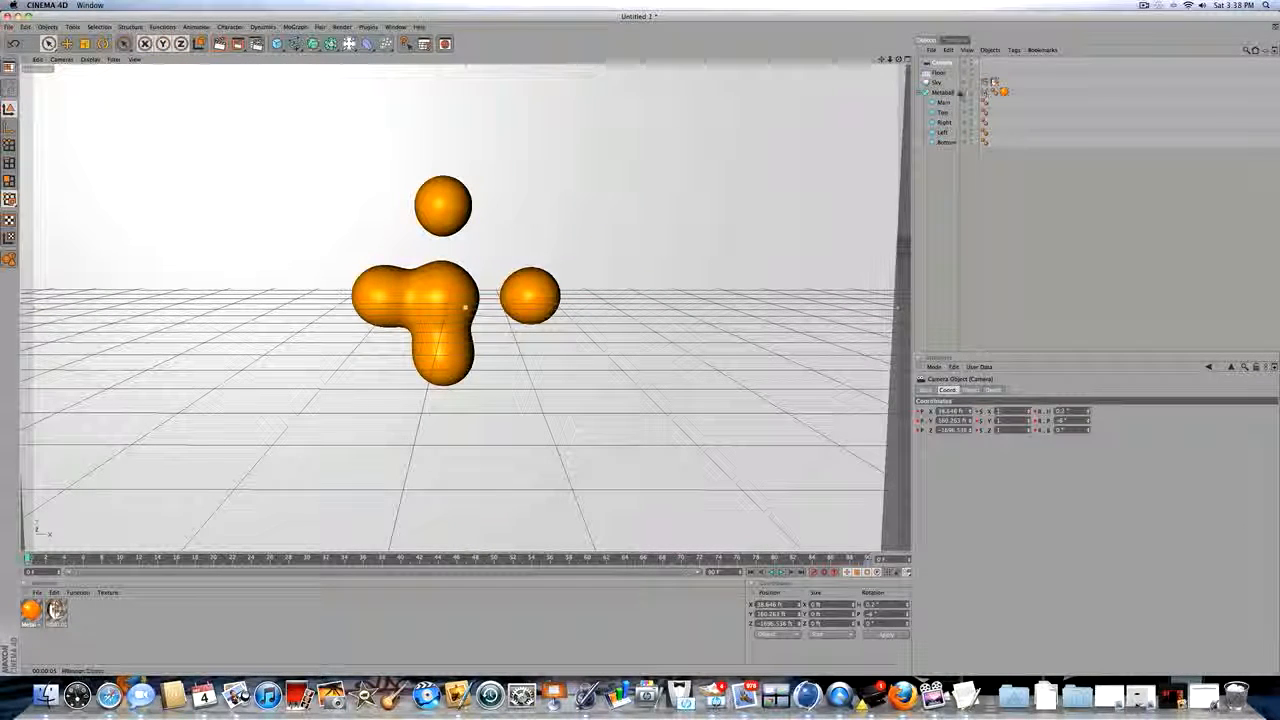
Step: Review the metaball's child spheres, select the Main sphere and keyframe it at frame 0
click(943, 102)
click(943, 122)
click(942, 131)
click(945, 142)
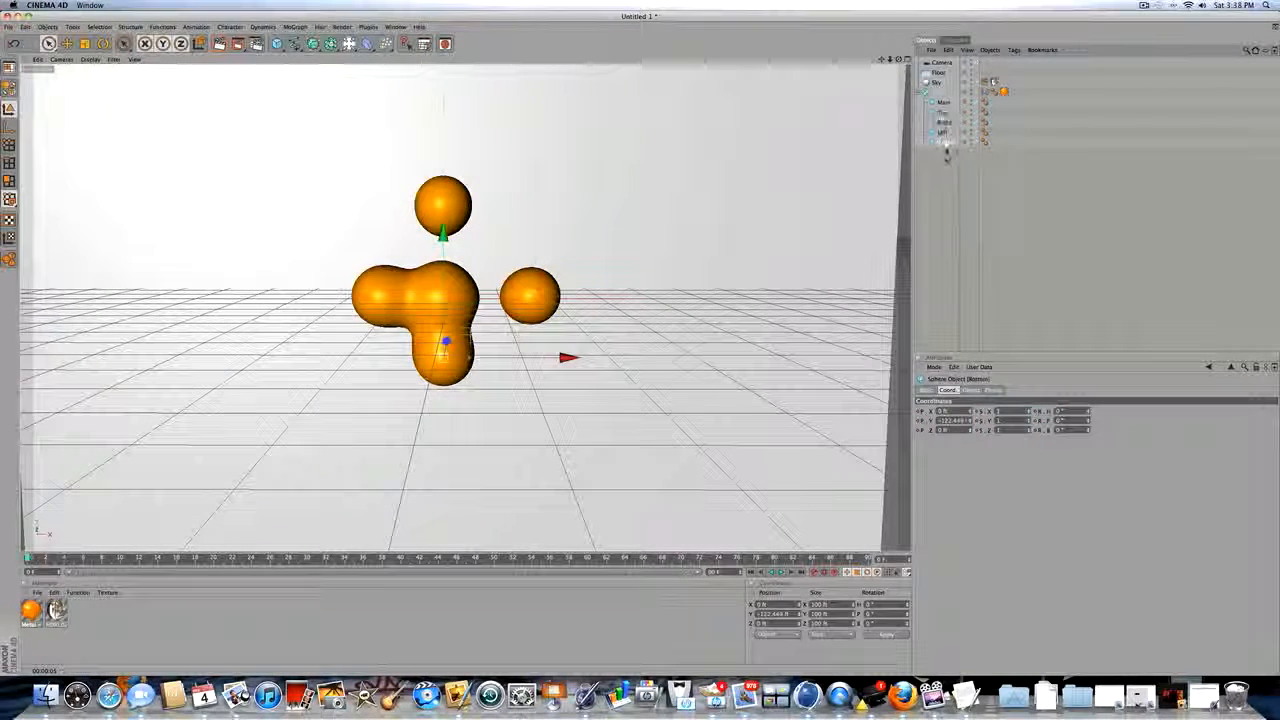
click(944, 122)
click(943, 104)
click(942, 103)
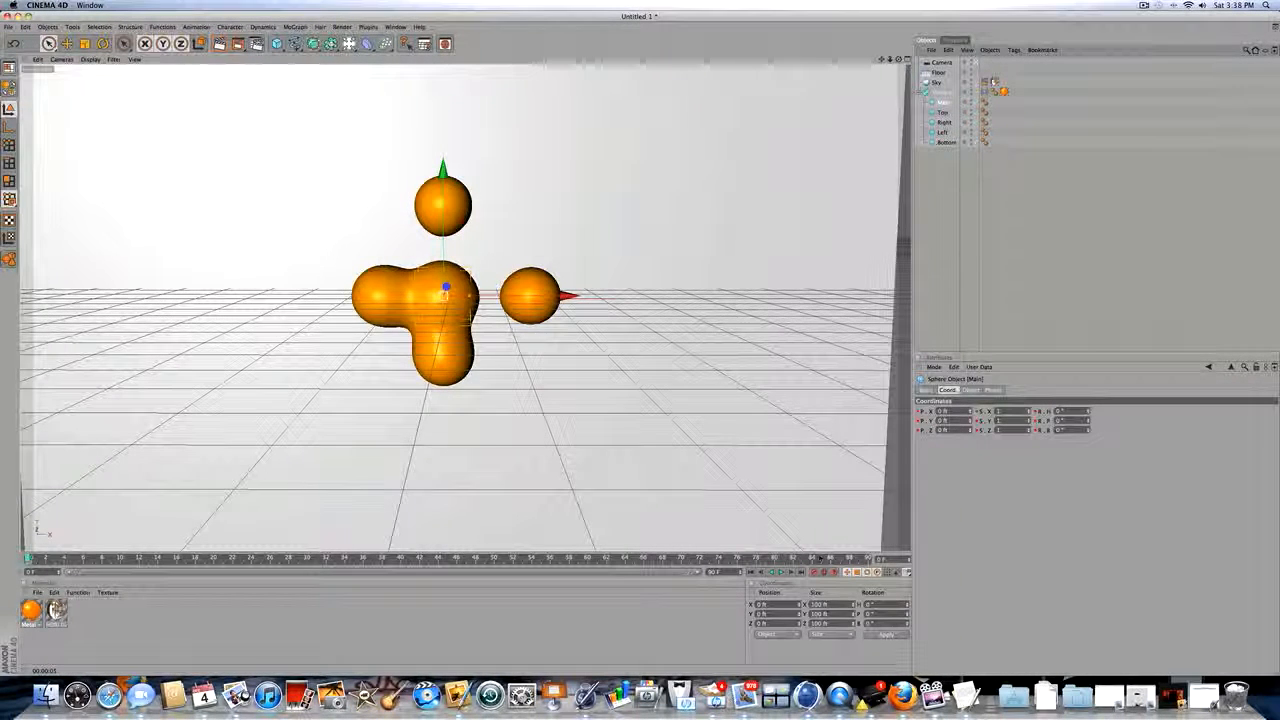
Step: Try to animate the Main sphere's size by scaling it to about 151 ft at frame 90, and return to frame 0
click(866, 557)
click(85, 43)
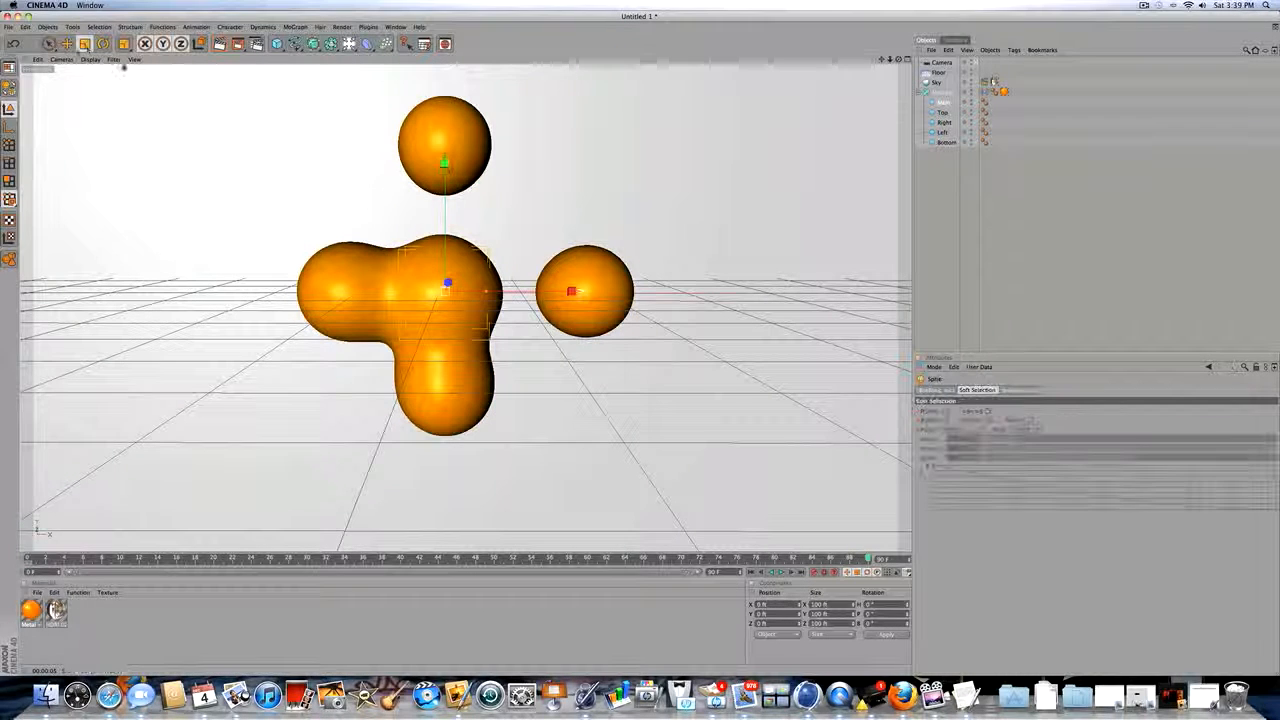
drag(446, 163, 446, 98)
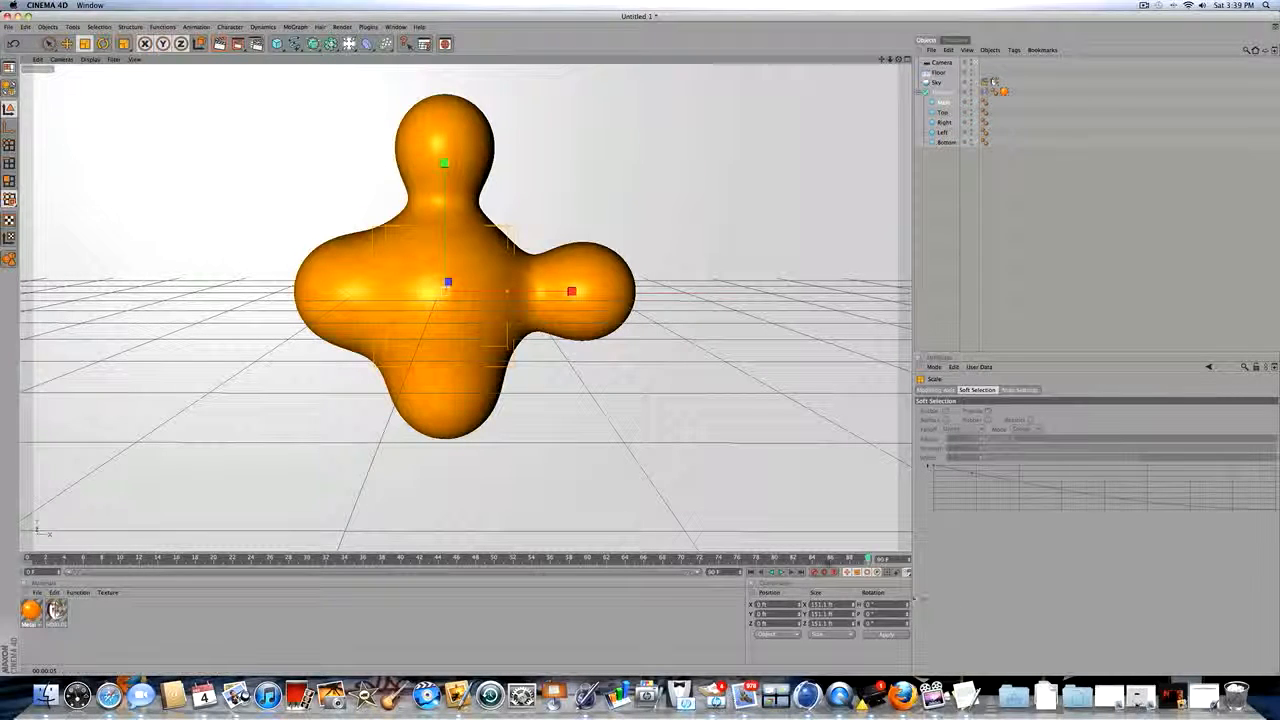
drag(828, 562, 1, 537)
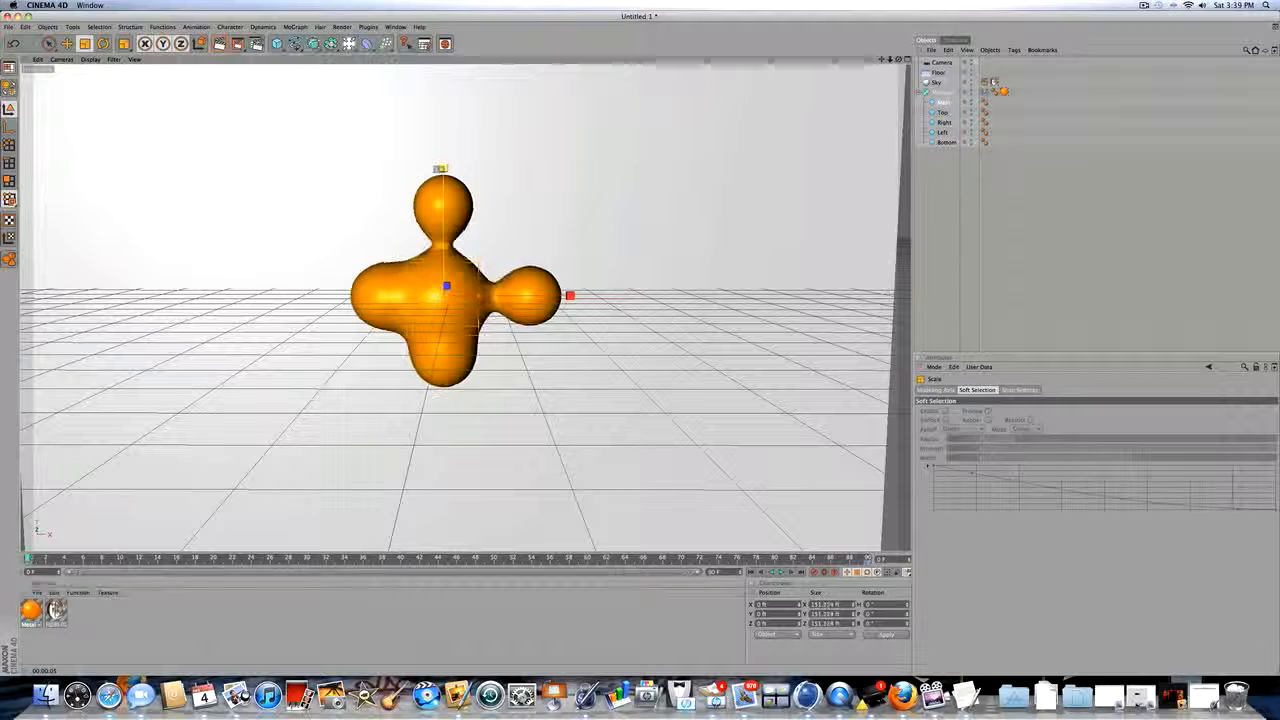
Step: Scale the Main sphere down to about 102 ft at frame 0 and compare its size at frames 0 and 90
drag(440, 168, 537, 216)
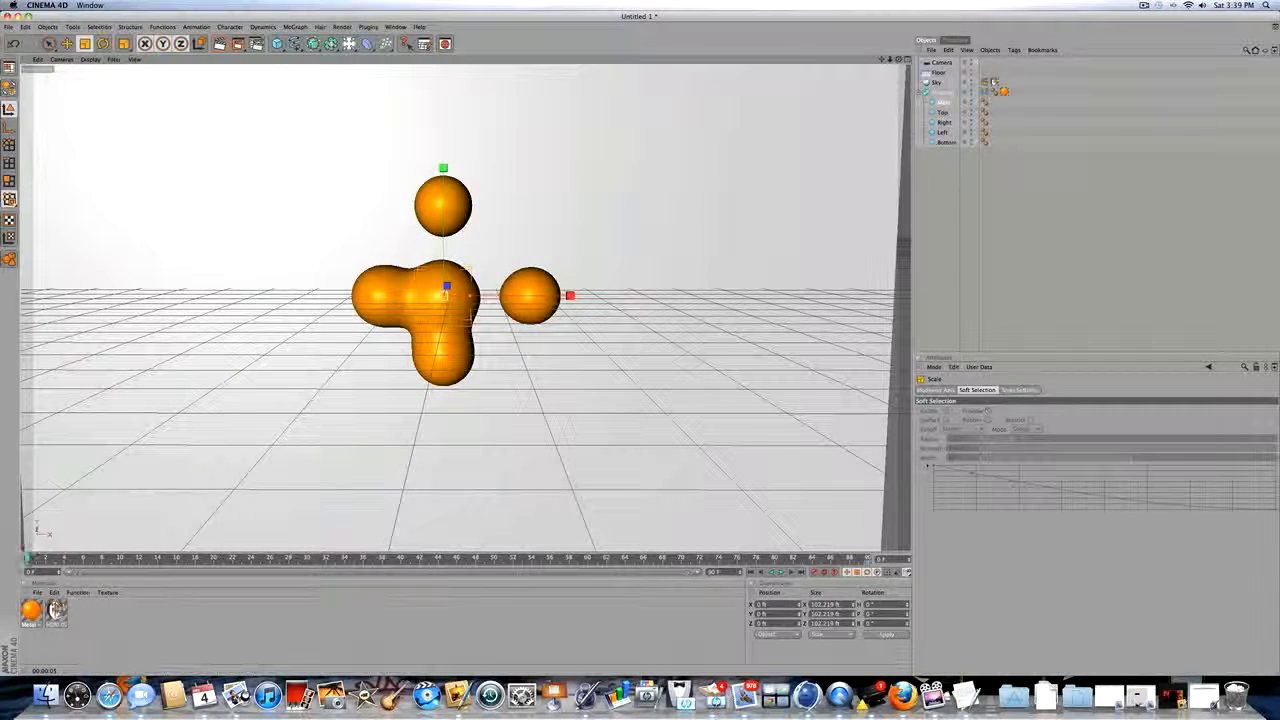
drag(28, 556, 868, 480)
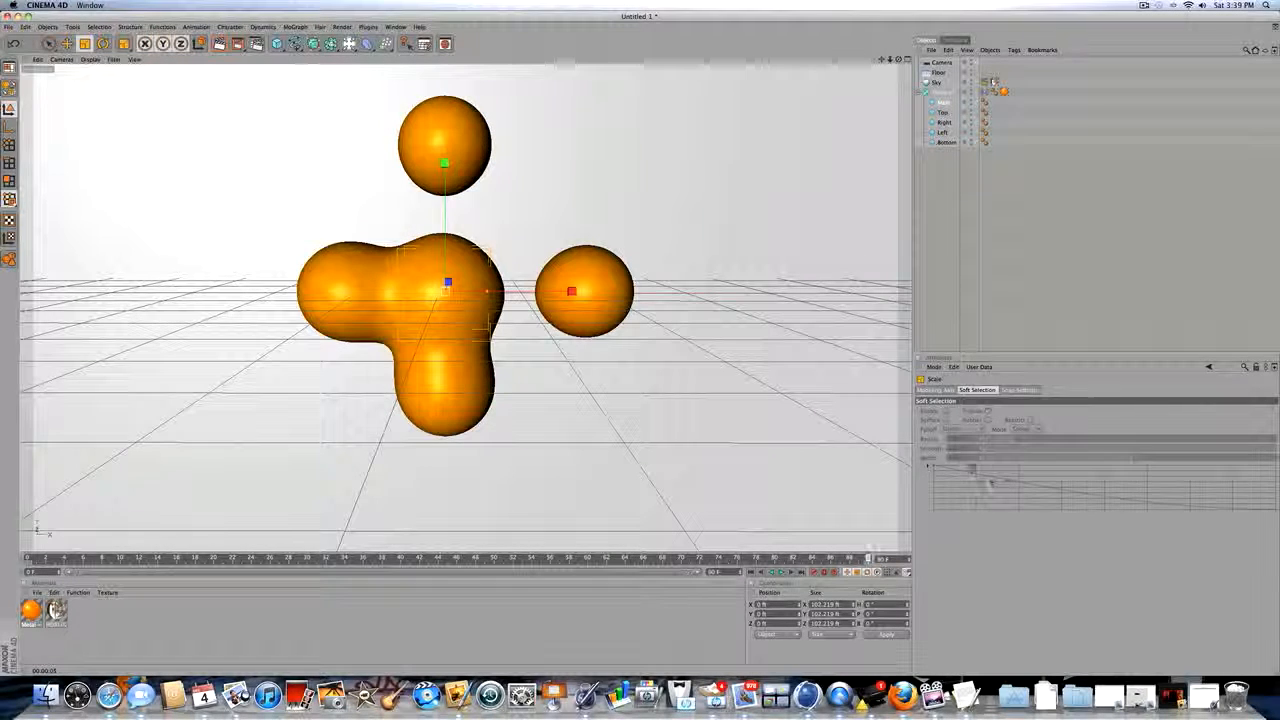
click(940, 103)
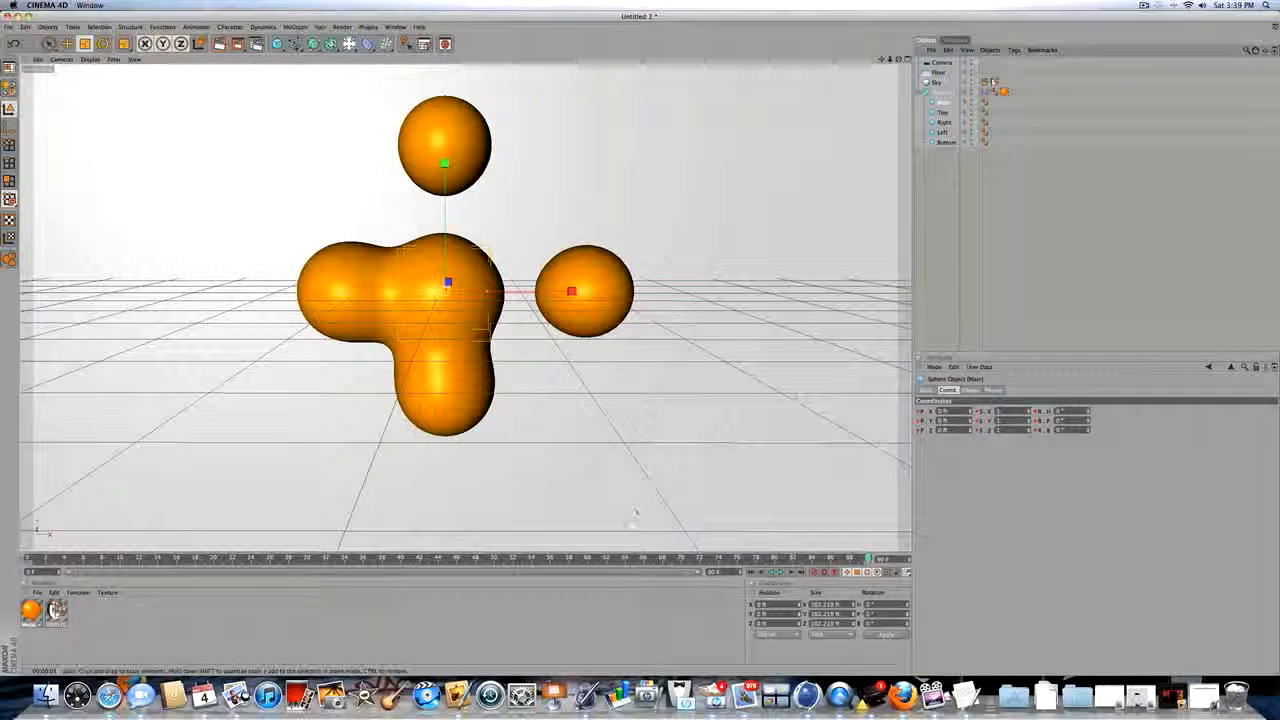
click(869, 562)
click(101, 523)
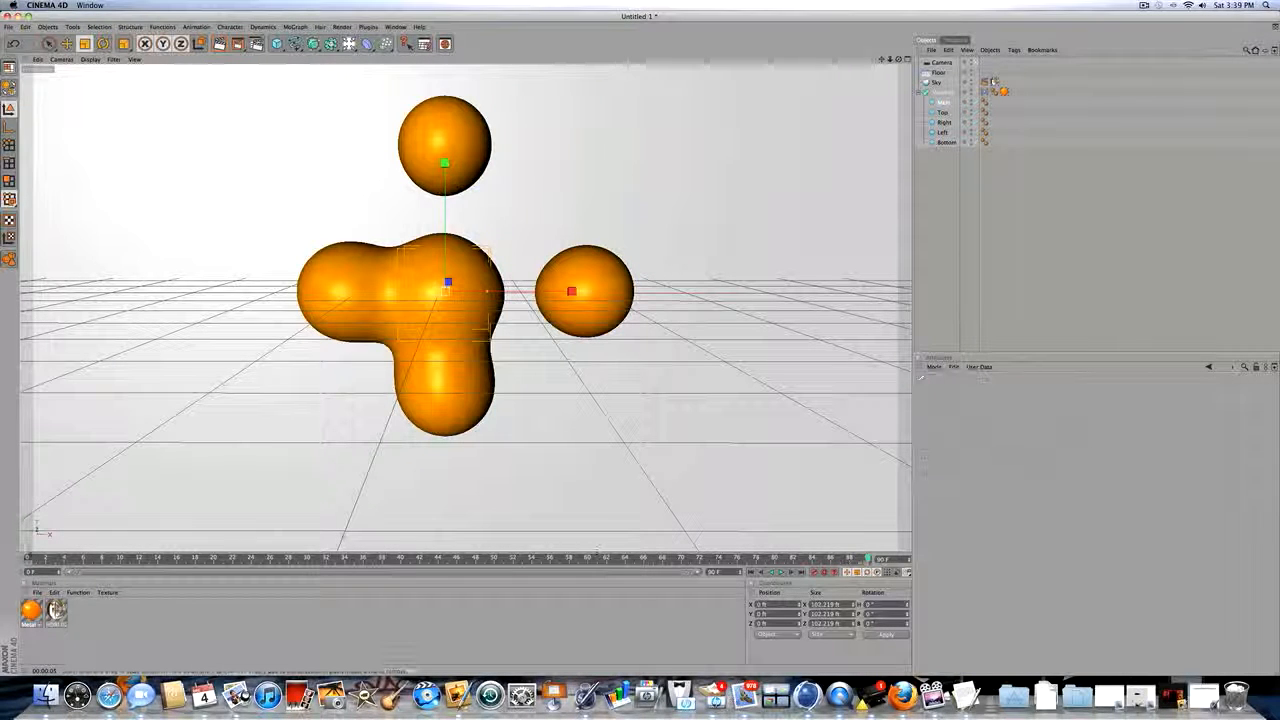
click(27, 558)
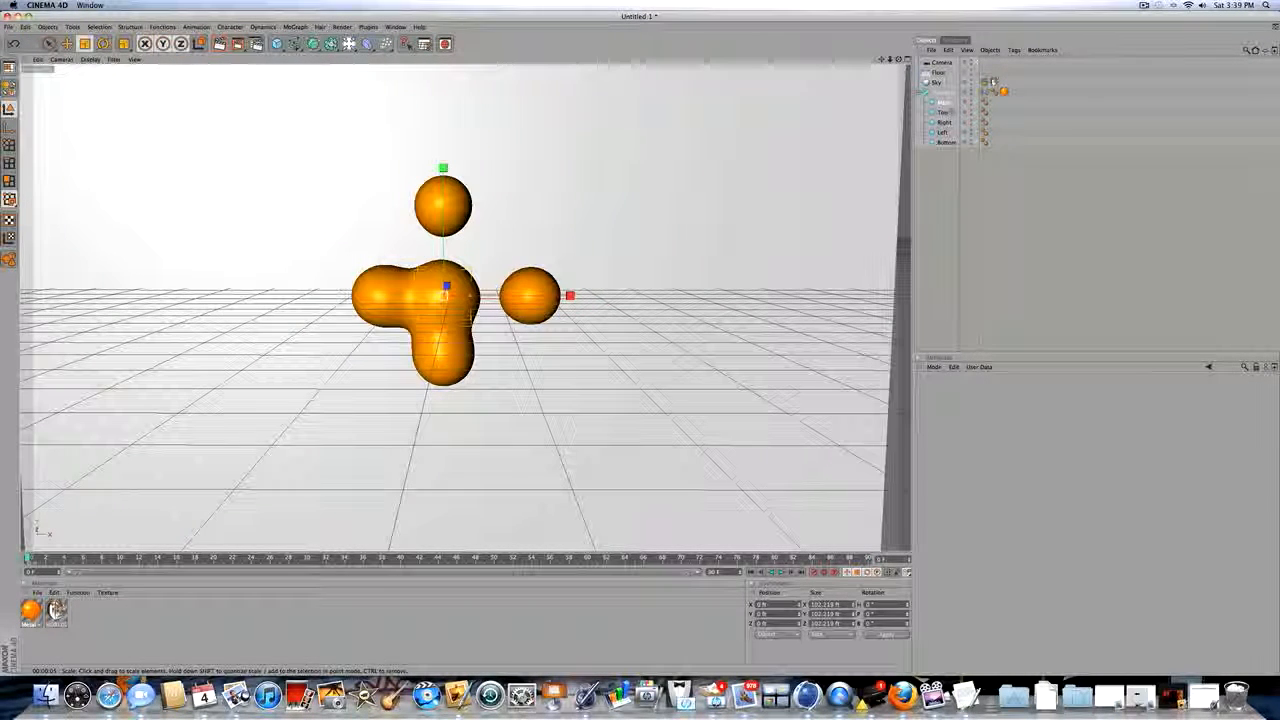
Step: Lower the Top sphere along Y into the Main sphere at frame 0 and keyframe its position
click(943, 112)
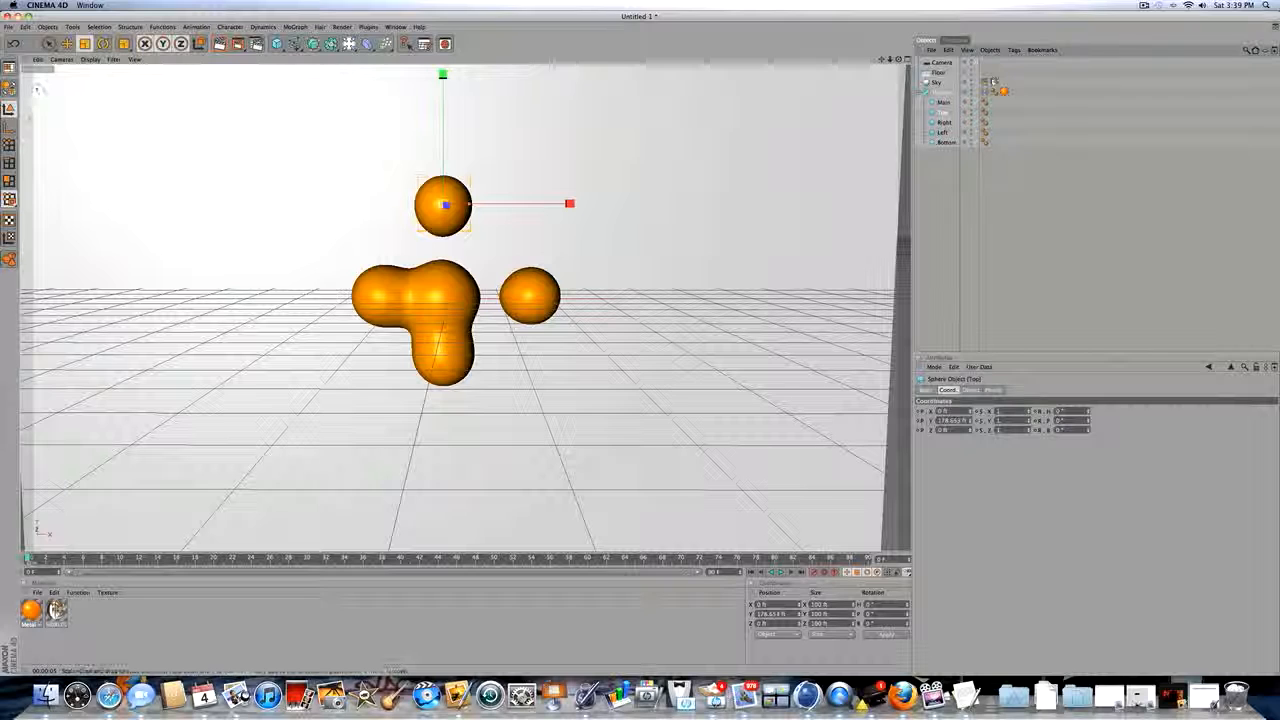
key(e)
drag(443, 78, 443, 167)
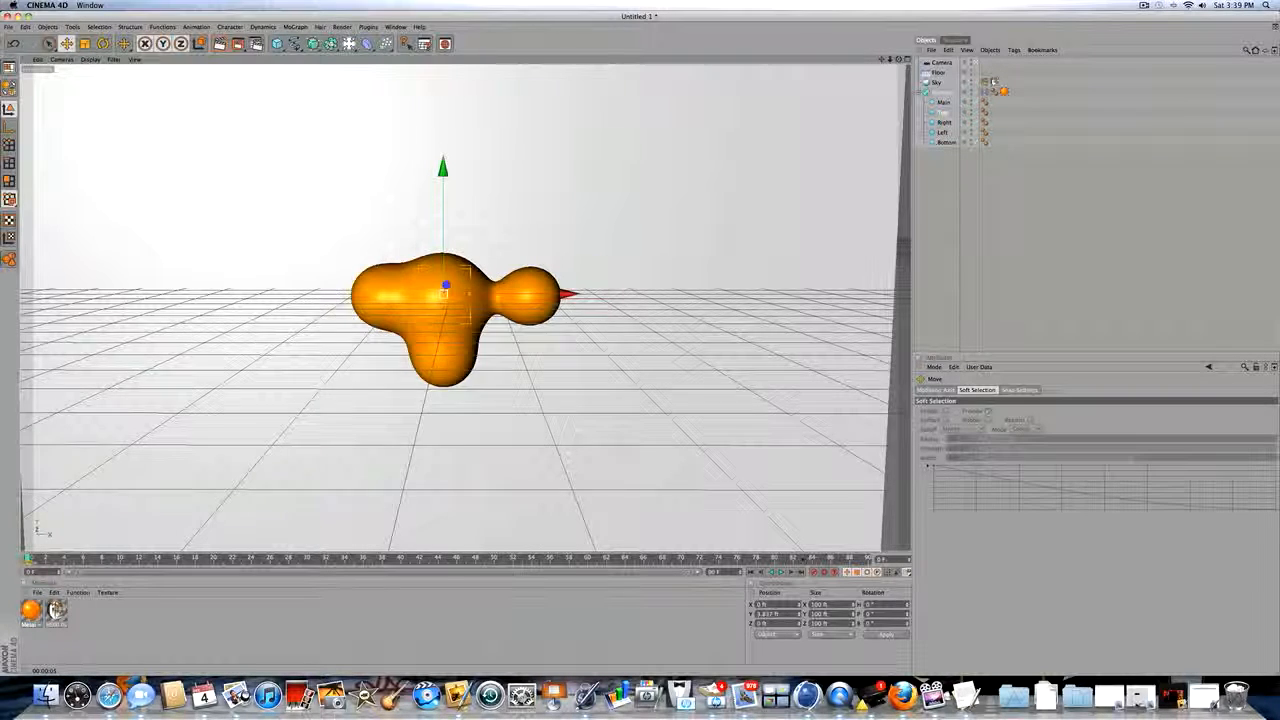
Step: Raise the Top sphere to about Y 219 ft at frame 90, keyframe it and preview the animation
alt+right_drag(803, 559, 995, 564)
drag(446, 165, 446, 2)
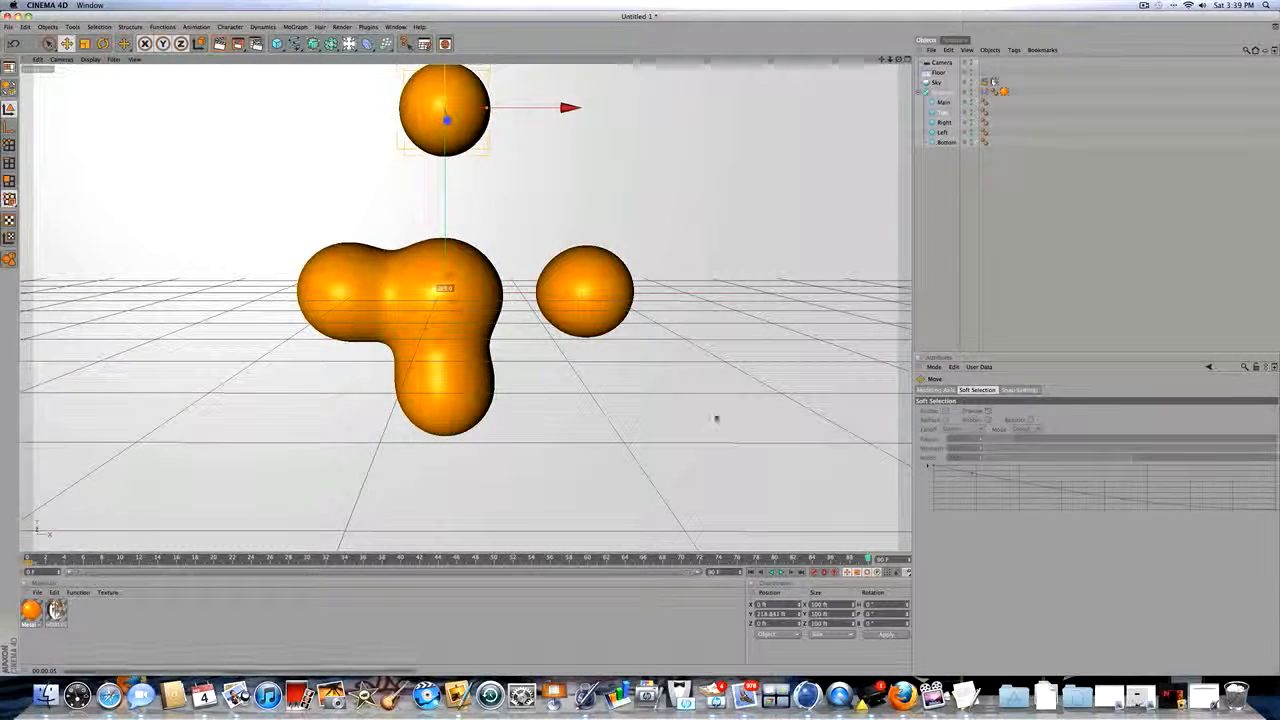
drag(866, 558, 27, 559)
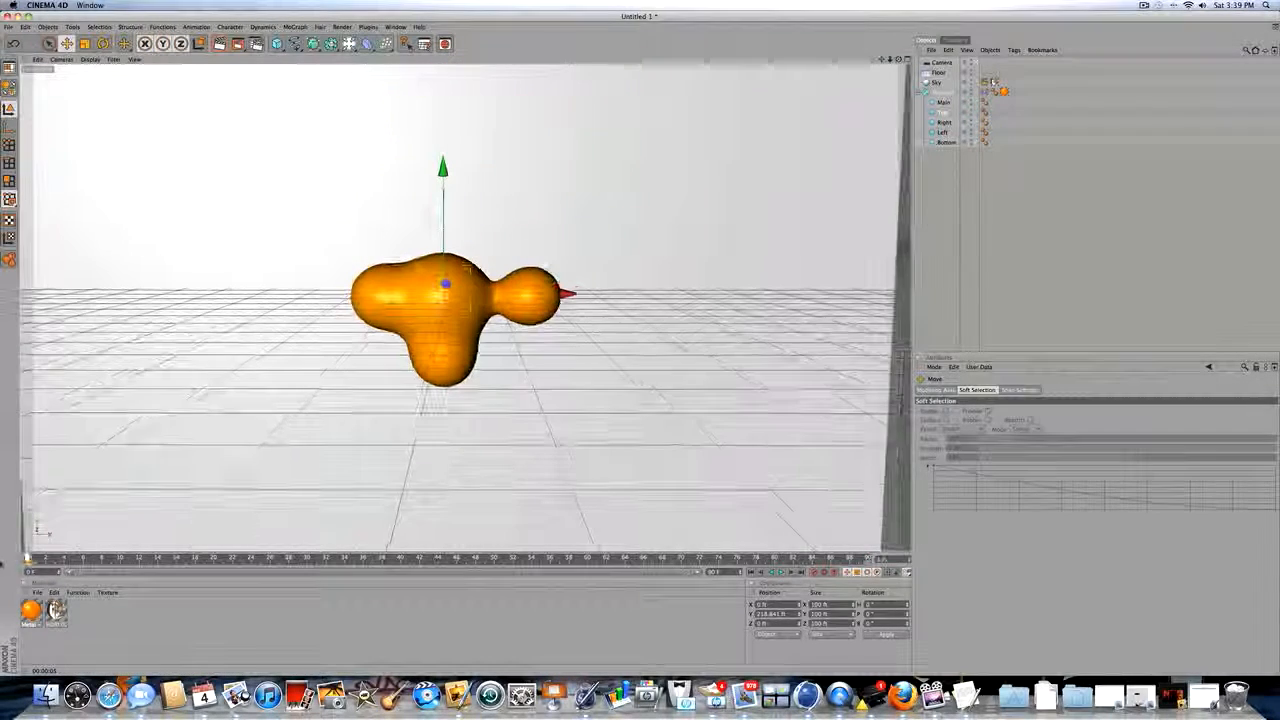
click(781, 572)
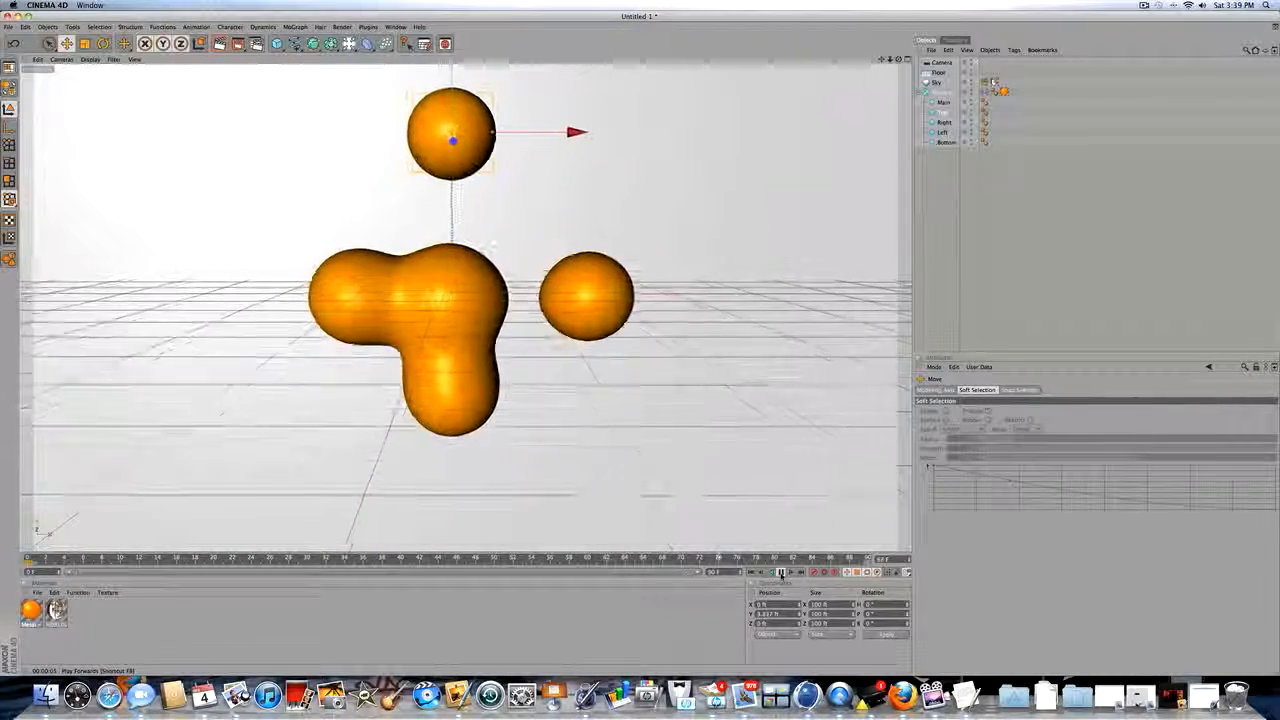
click(781, 572)
Step: Move the Right sphere inward along X to about 57 ft and keyframe it at frame 0
click(563, 326)
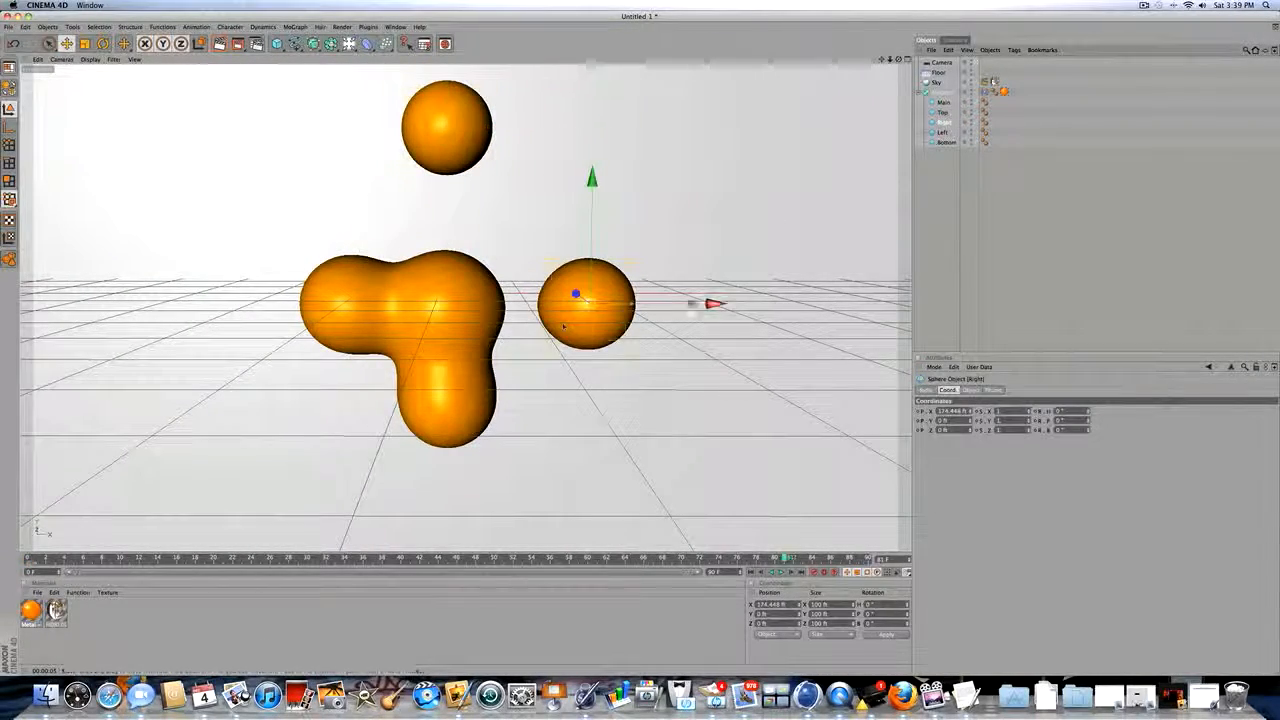
drag(712, 305, 618, 303)
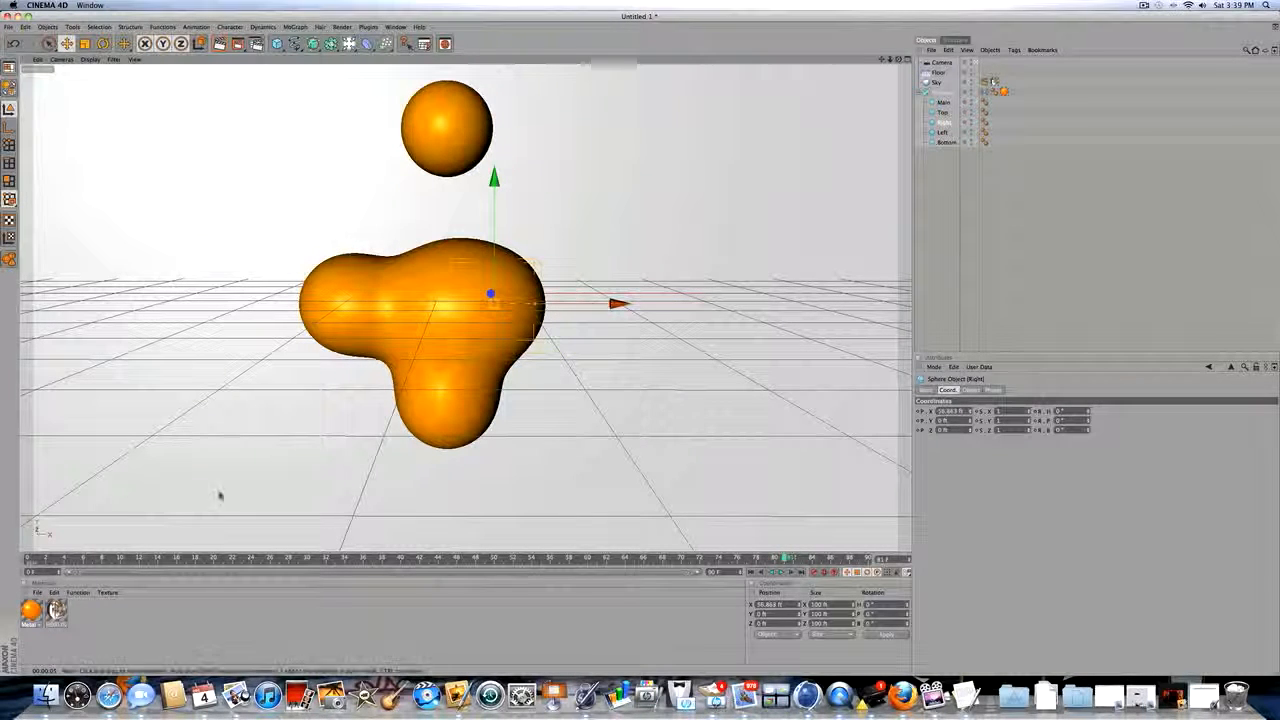
drag(64, 558, 28, 558)
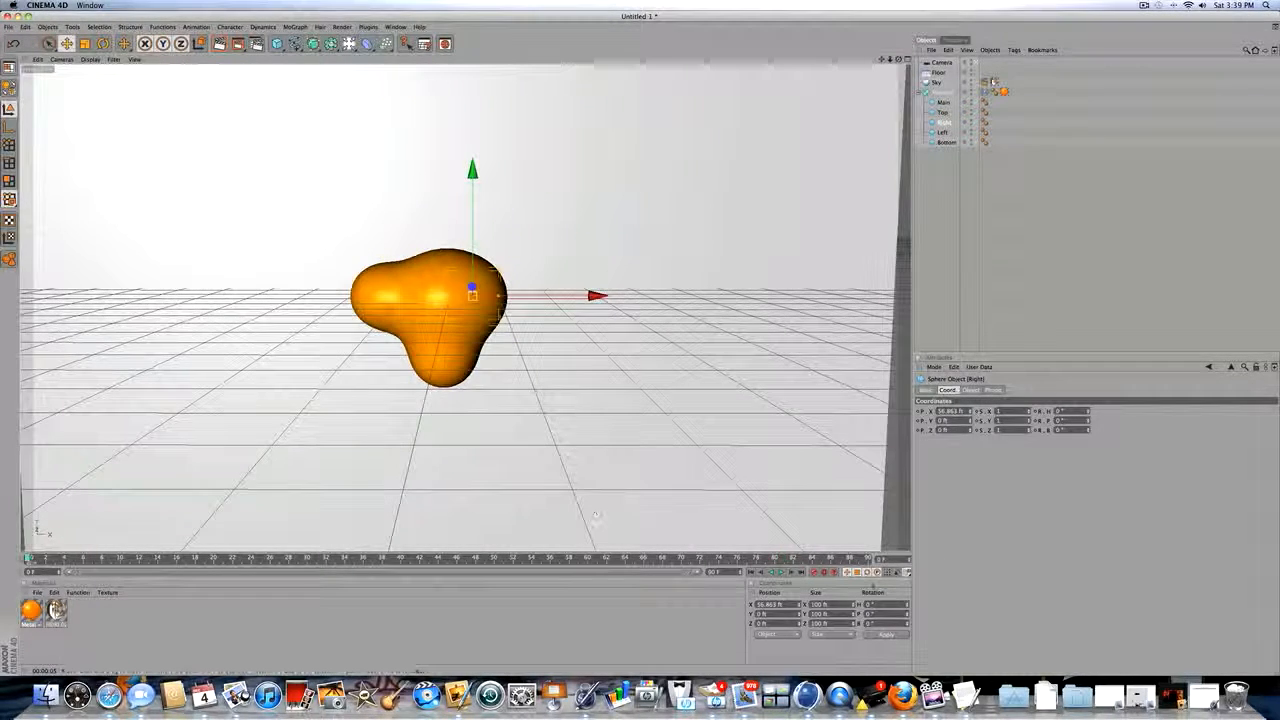
click(814, 572)
Step: Move the Right sphere outward to about X 177 ft at frame 90 and keyframe it
drag(826, 558, 910, 558)
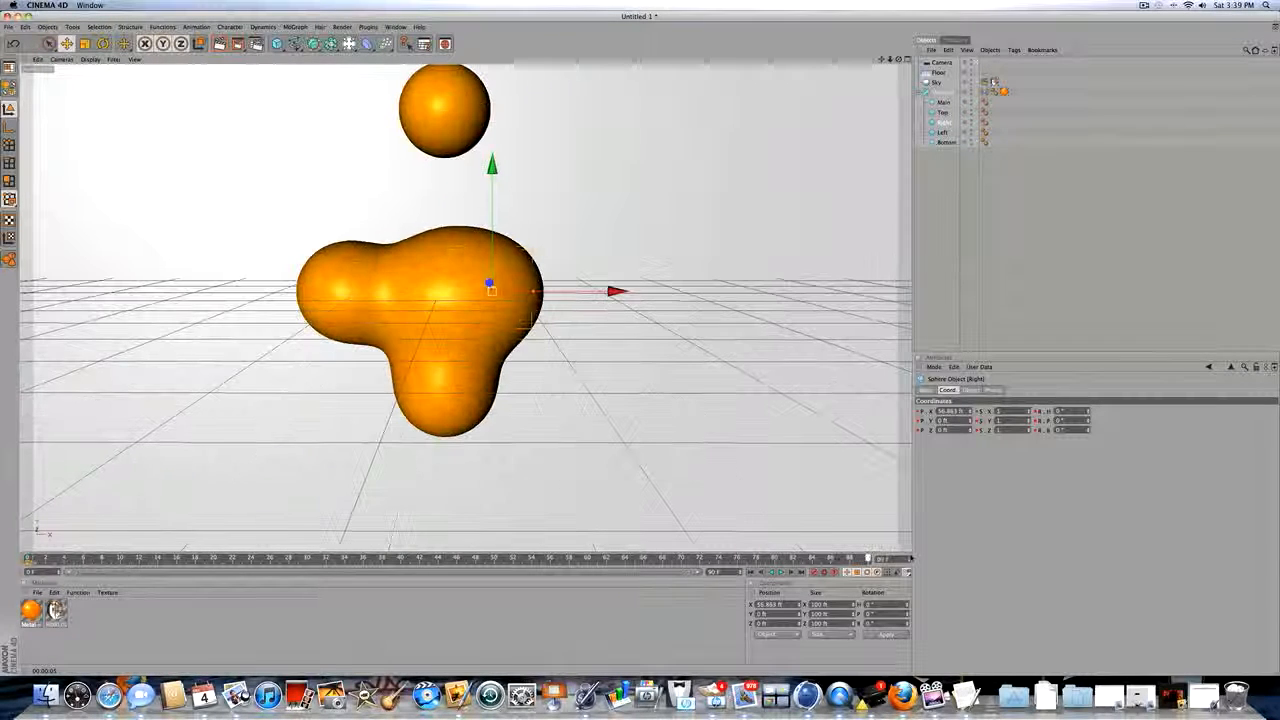
mouse_move(614, 294)
mouse_down()
mouse_move(663, 292)
mouse_move(634, 291)
mouse_up()
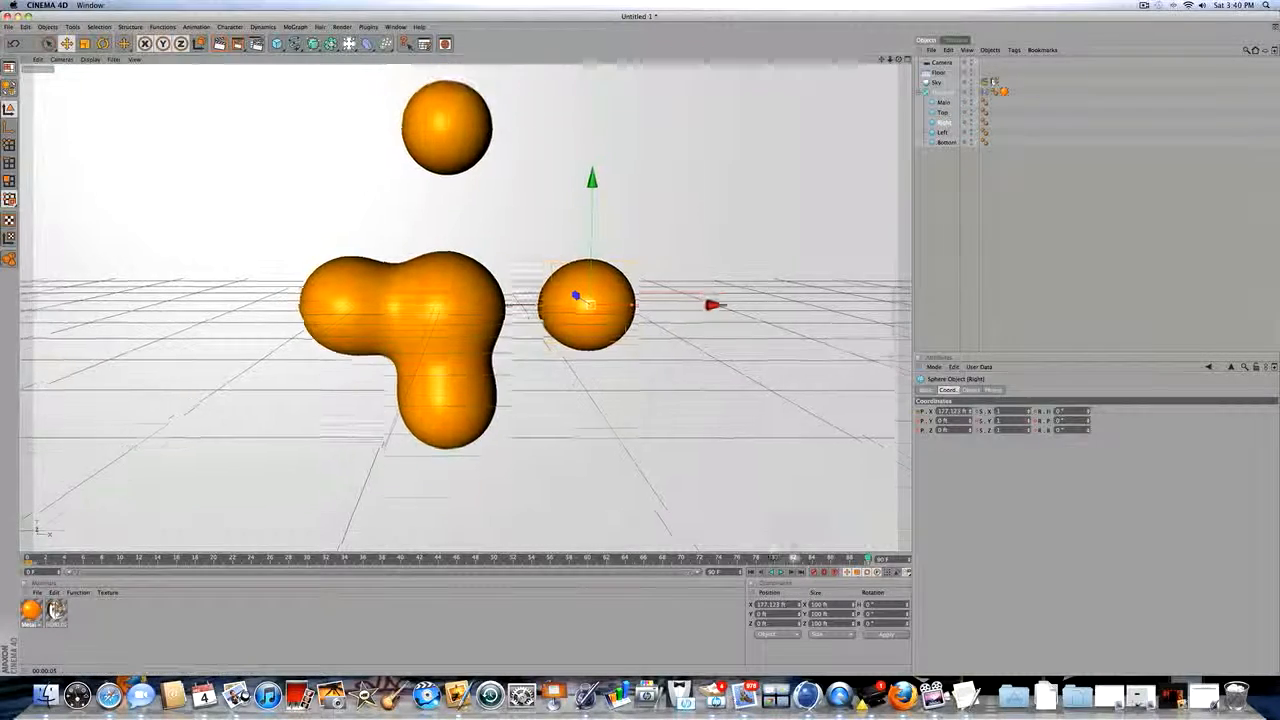
drag(866, 558, 866, 450)
Step: Raise the Bottom sphere along Y until it sits inside the Main sphere
click(945, 142)
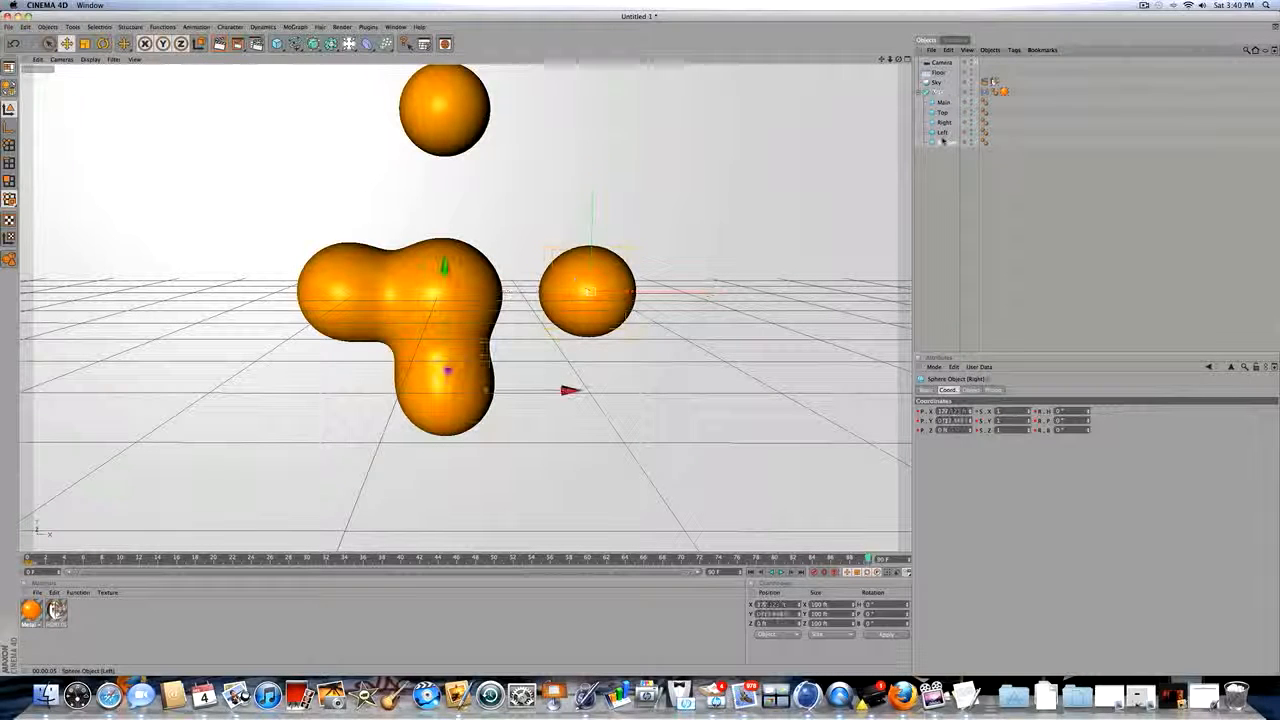
drag(443, 270, 444, 155)
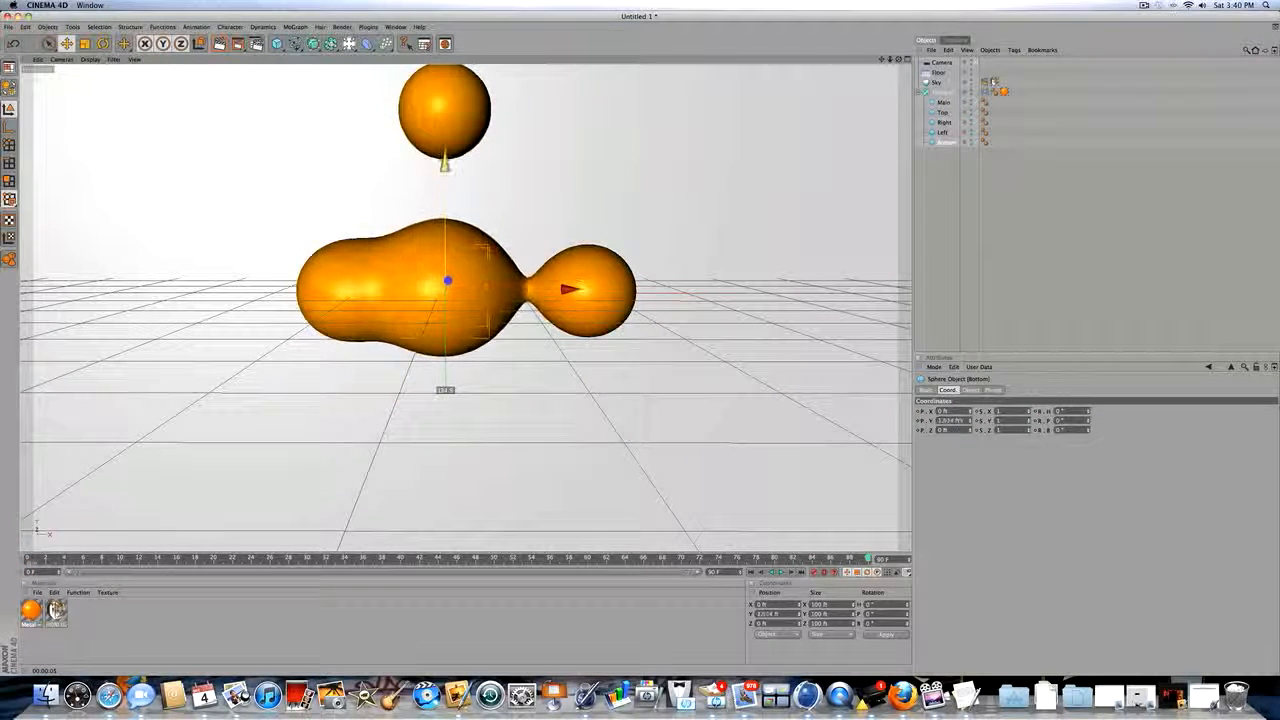
scroll(580, 231, down, 1)
Step: Keyframe the Left sphere moved outward to about X -219 ft at frame 0, and try moving it into the Main sphere at frame 90
click(941, 132)
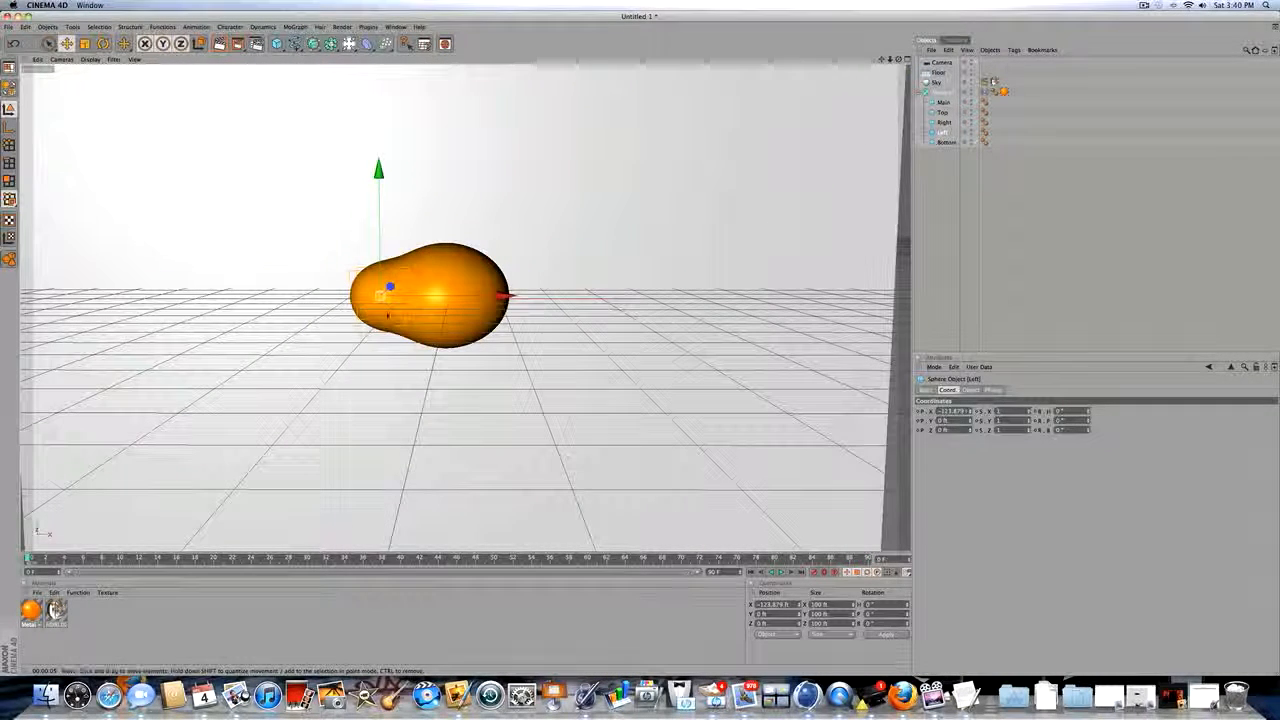
drag(421, 295, 355, 295)
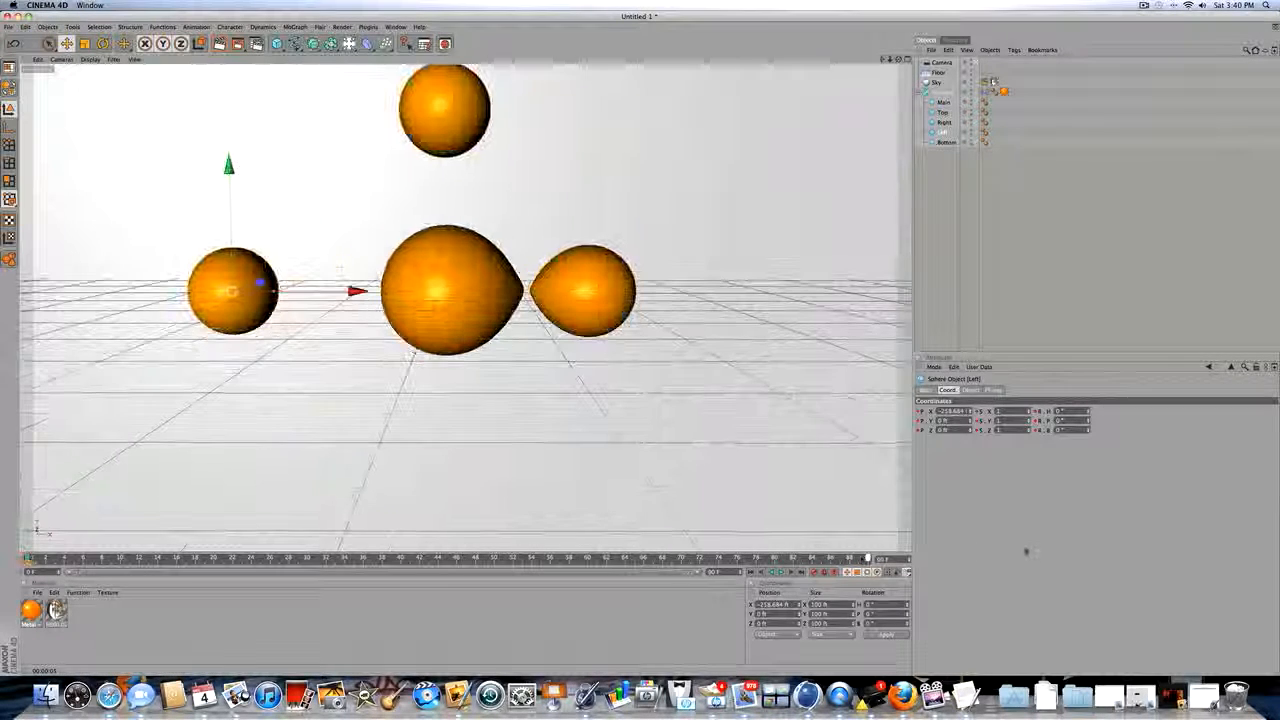
drag(355, 291, 558, 291)
Step: Select the Right sphere, return to frame 0 and play the spheres' animation
click(944, 123)
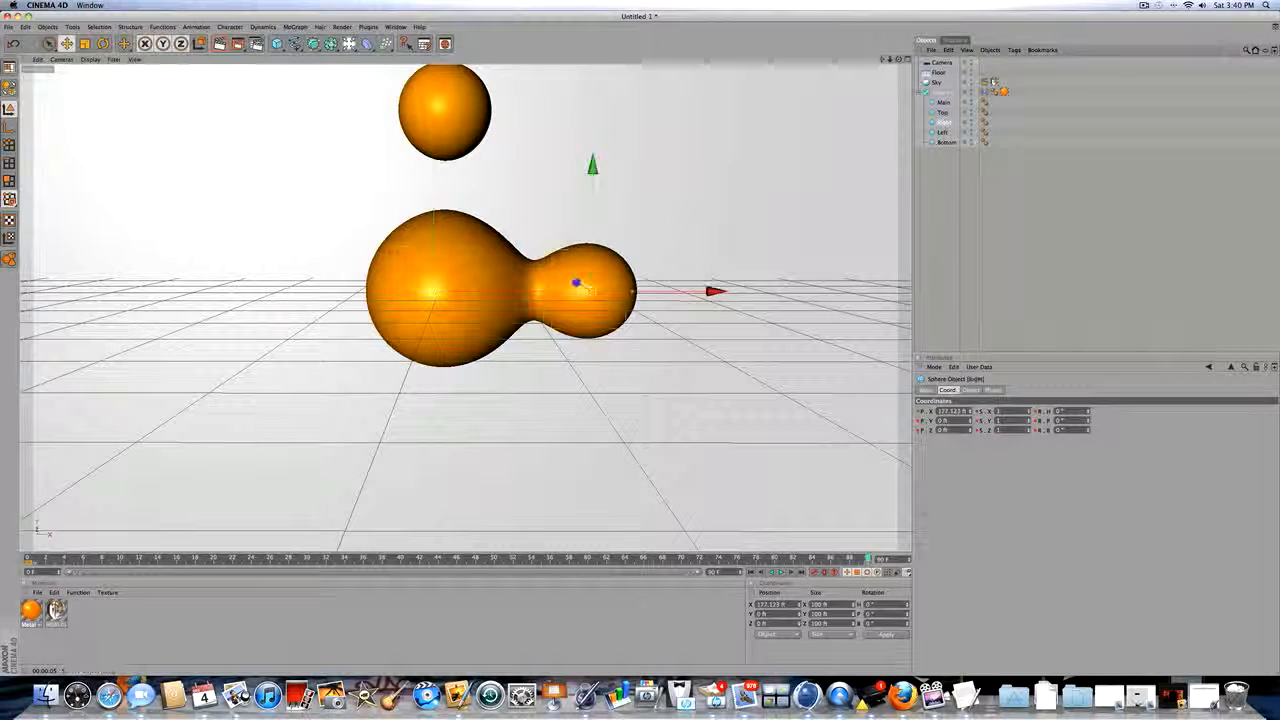
click(866, 562)
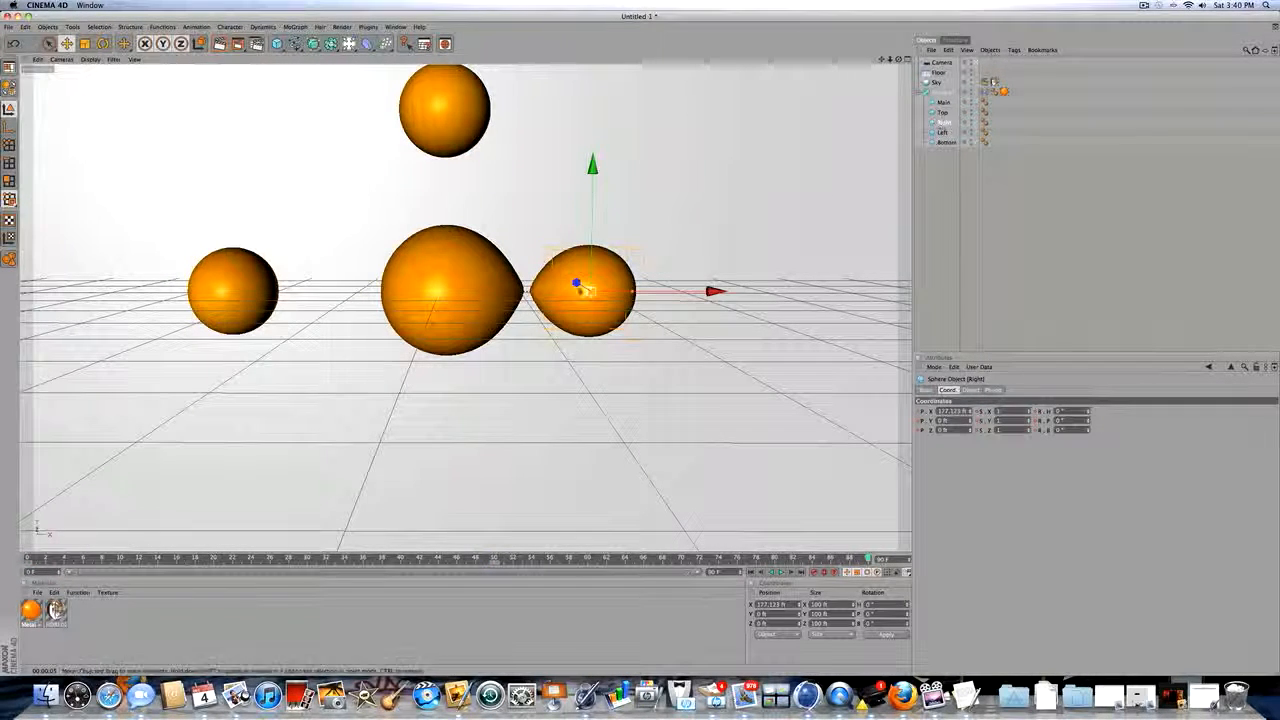
key(shift+f)
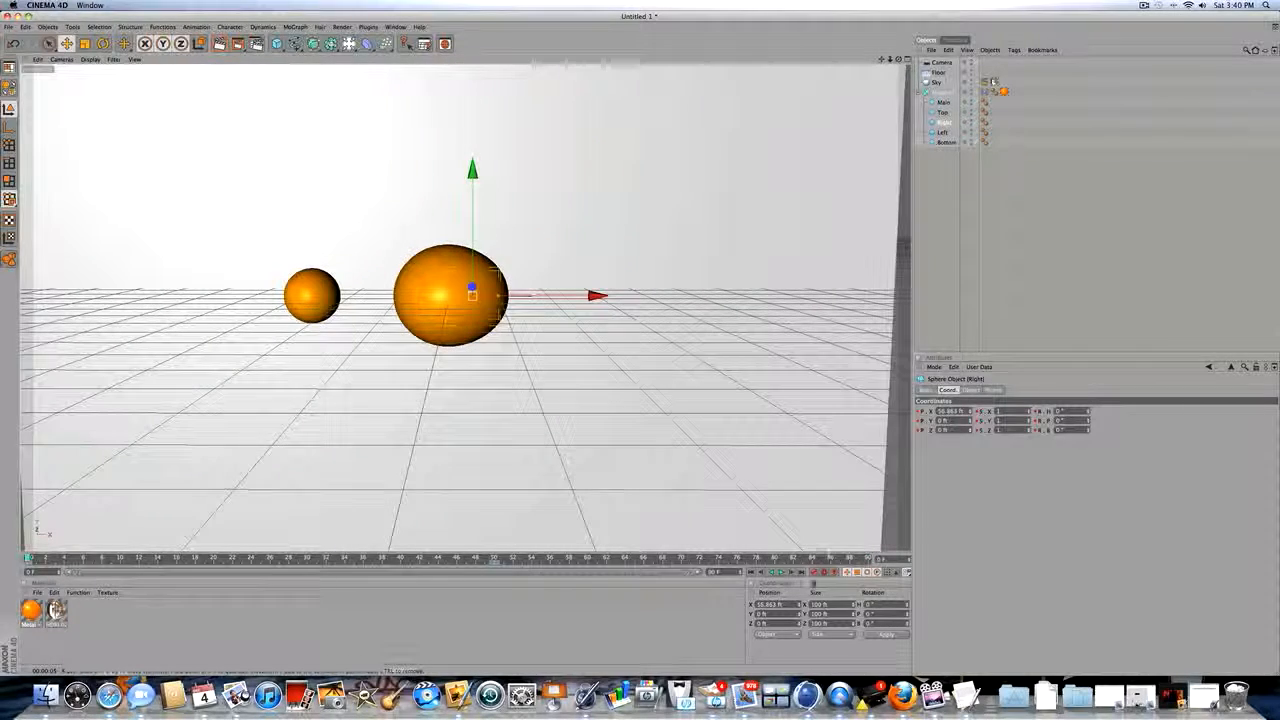
click(781, 572)
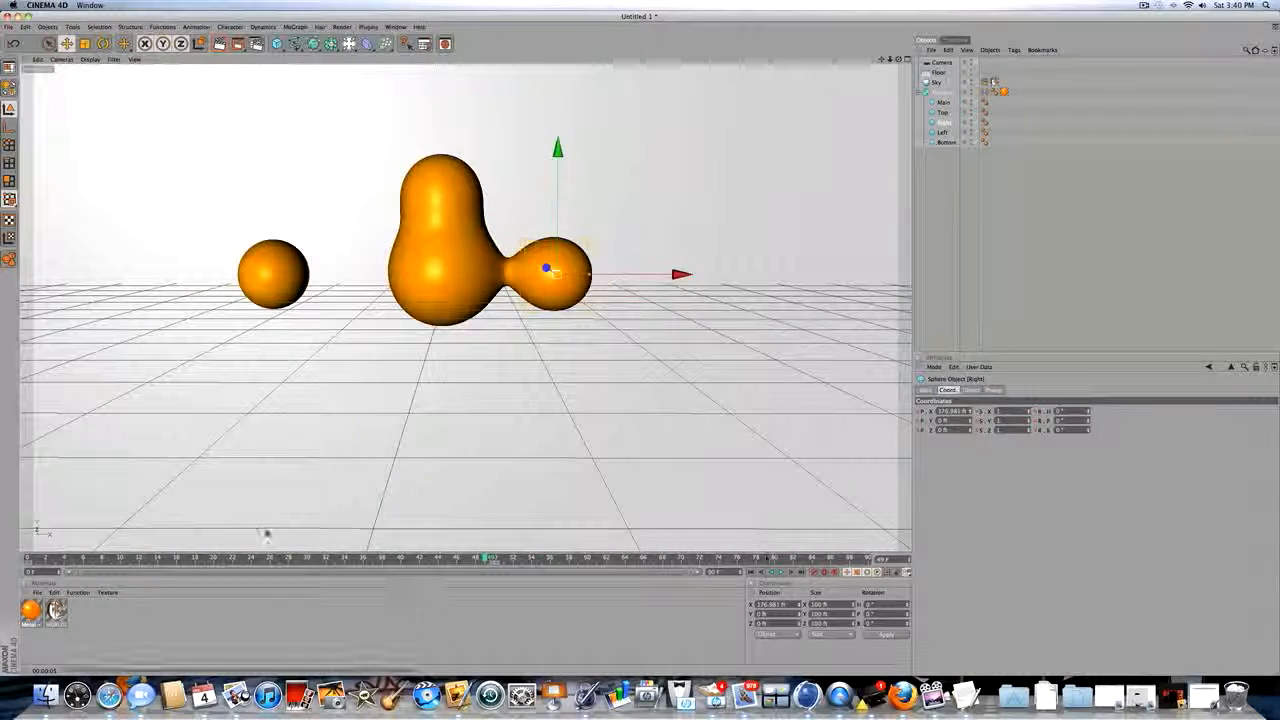
Step: Keyframe the Bottom sphere inside the Main sphere at frame 0, and lowered to about Y -94 ft at frame 90
click(28, 558)
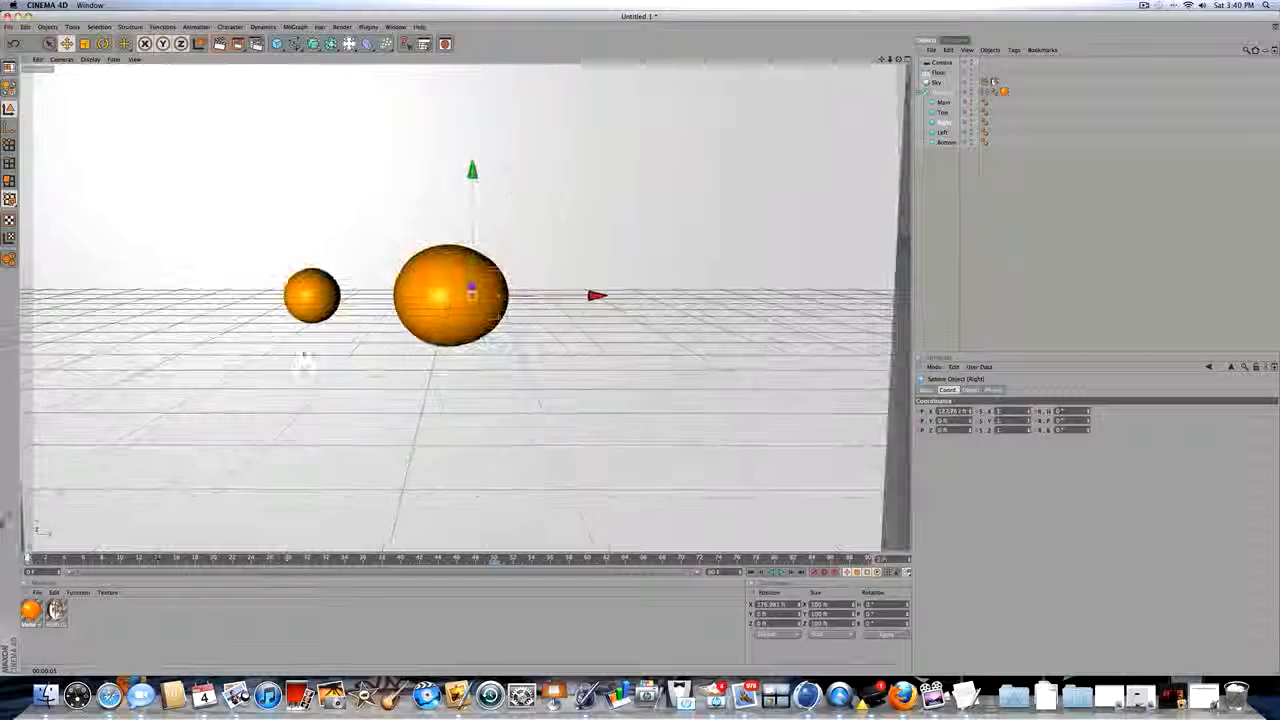
click(945, 142)
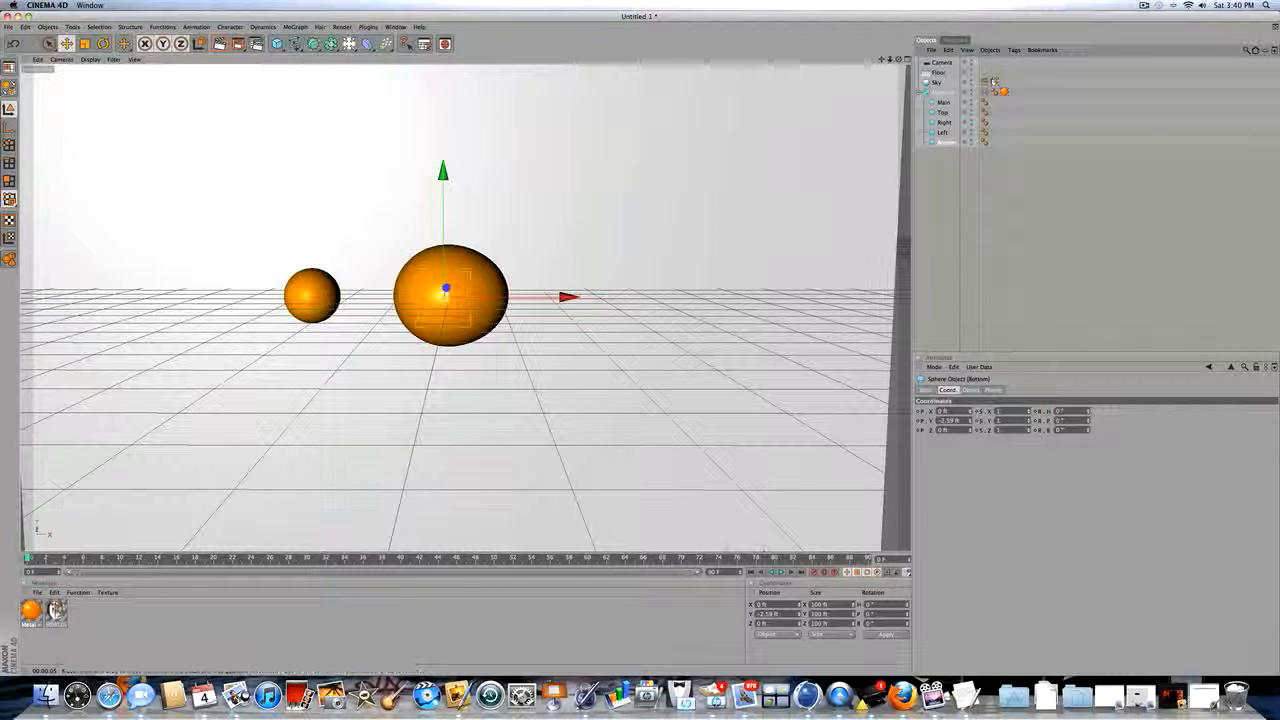
click(813, 572)
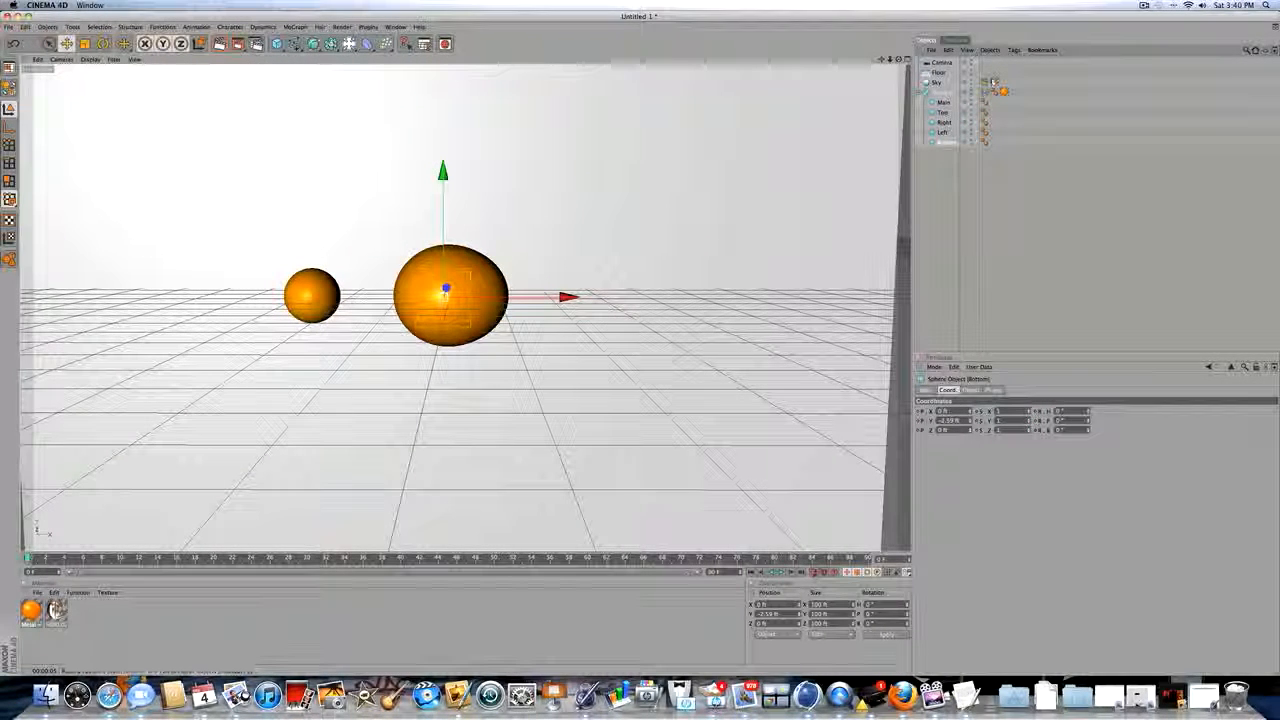
drag(813, 558, 986, 537)
drag(443, 167, 445, 242)
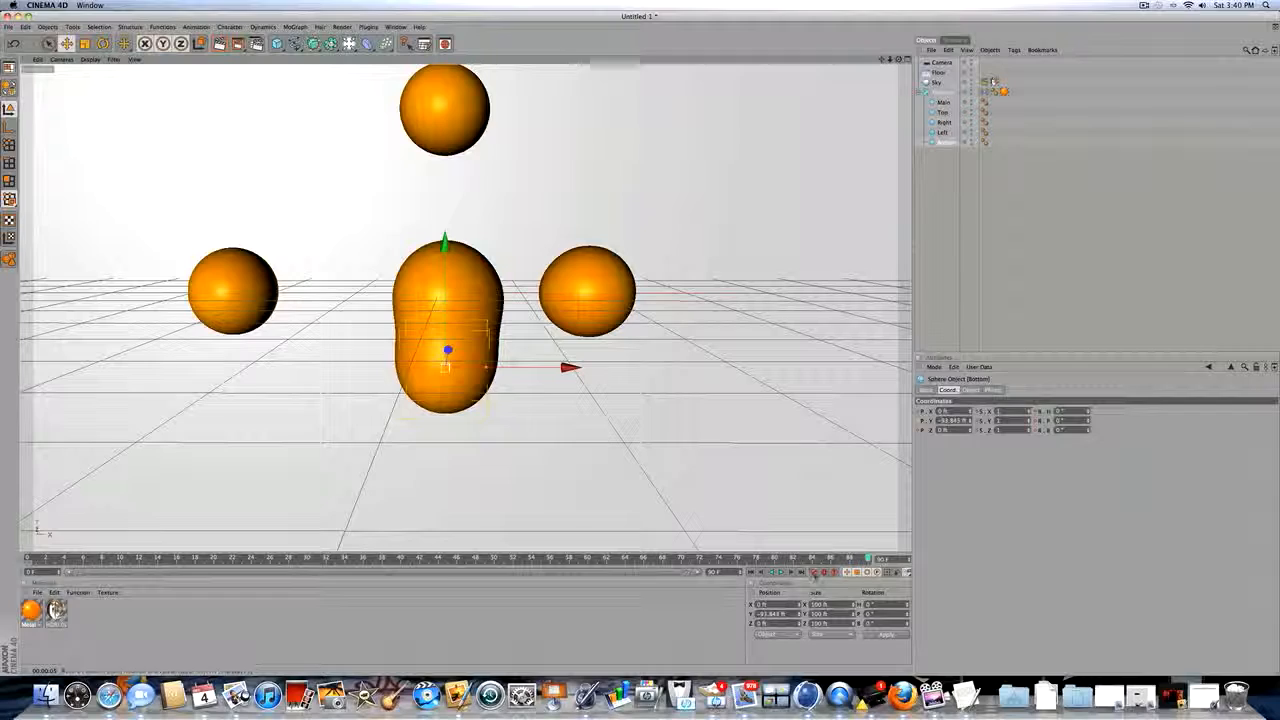
click(814, 573)
Step: Play the spheres' animation from frame 0 to check the Bottom sphere's movement
drag(813, 558, 3, 518)
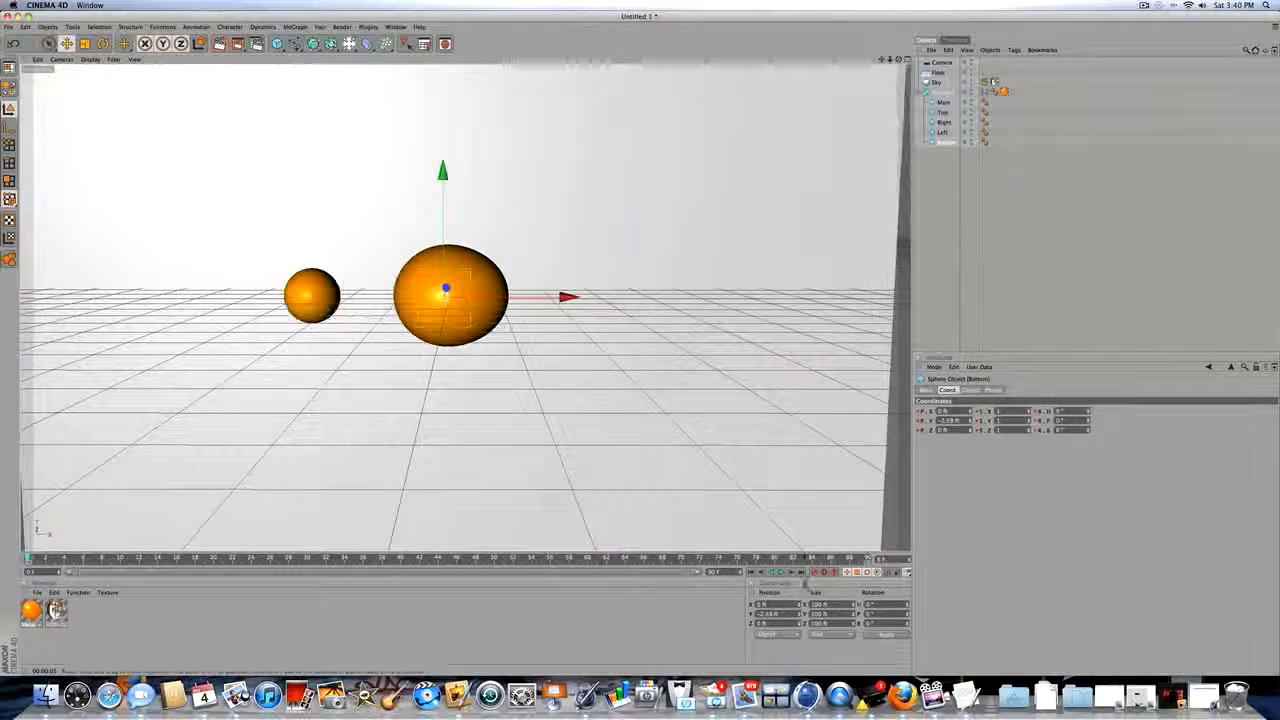
click(781, 572)
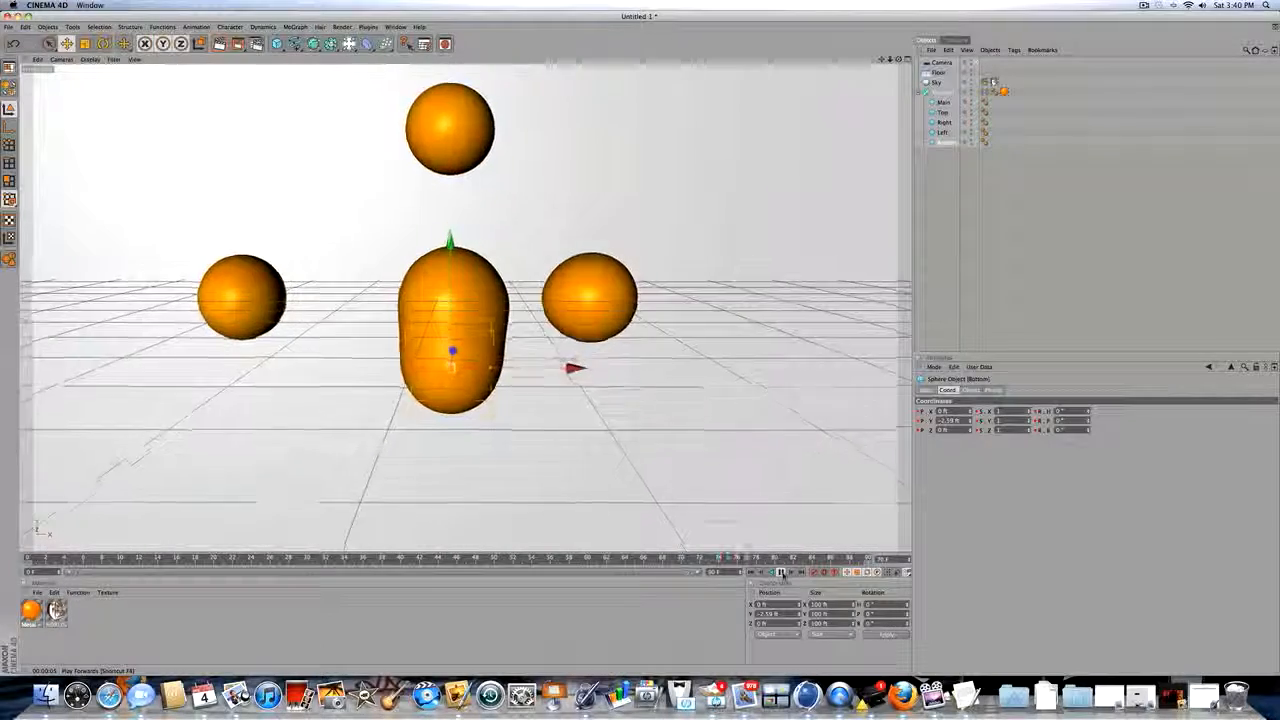
click(782, 573)
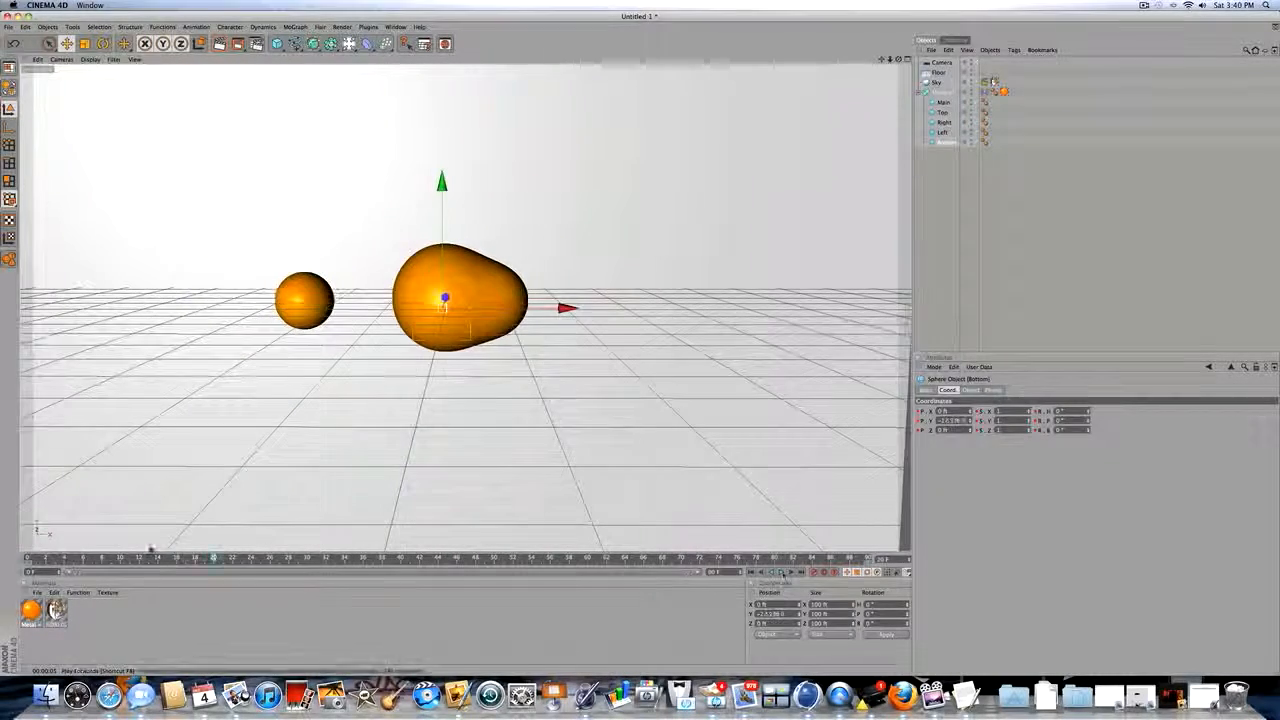
Step: Go to frame 90 and render the active view, declining the unsaved image render
drag(213, 558, 1039, 533)
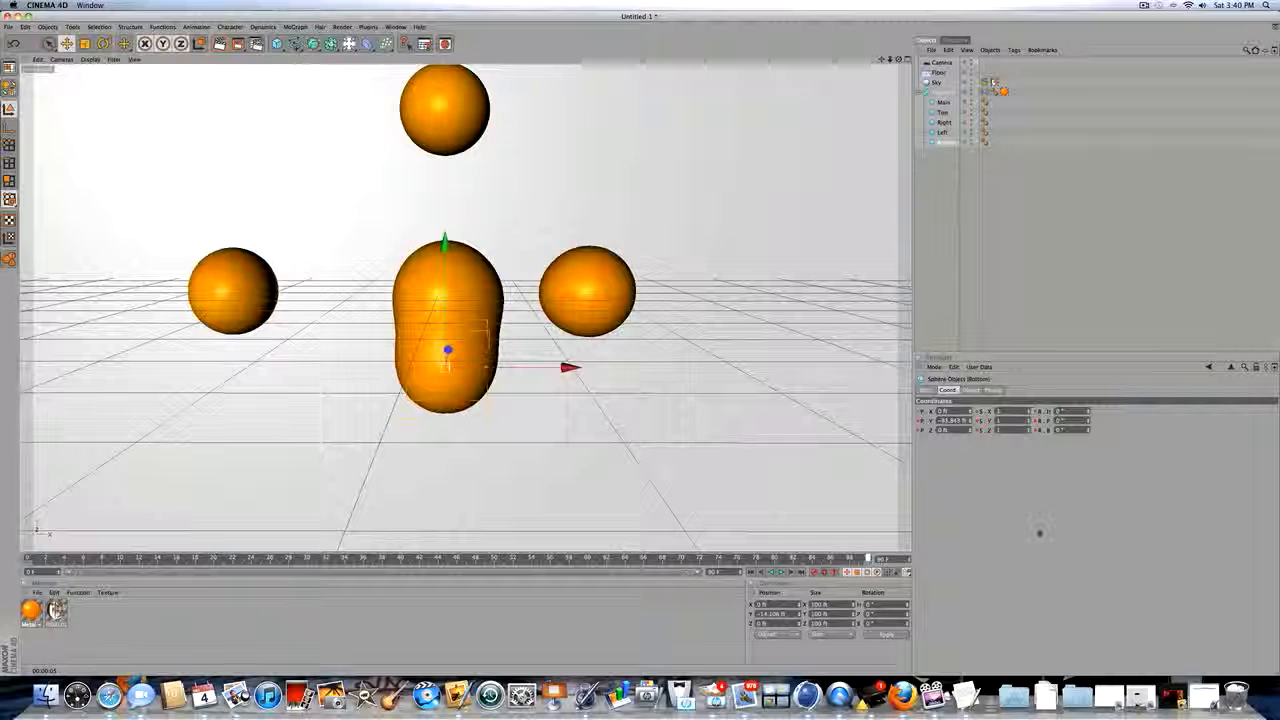
click(237, 43)
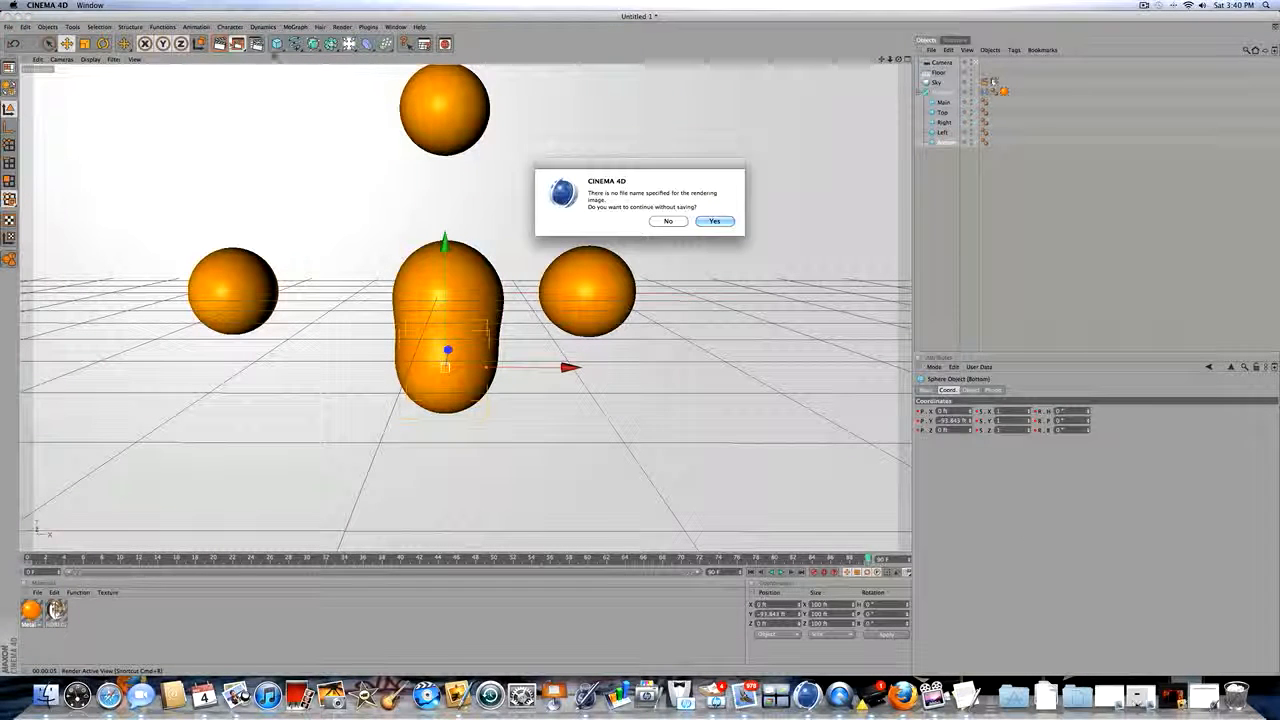
click(669, 221)
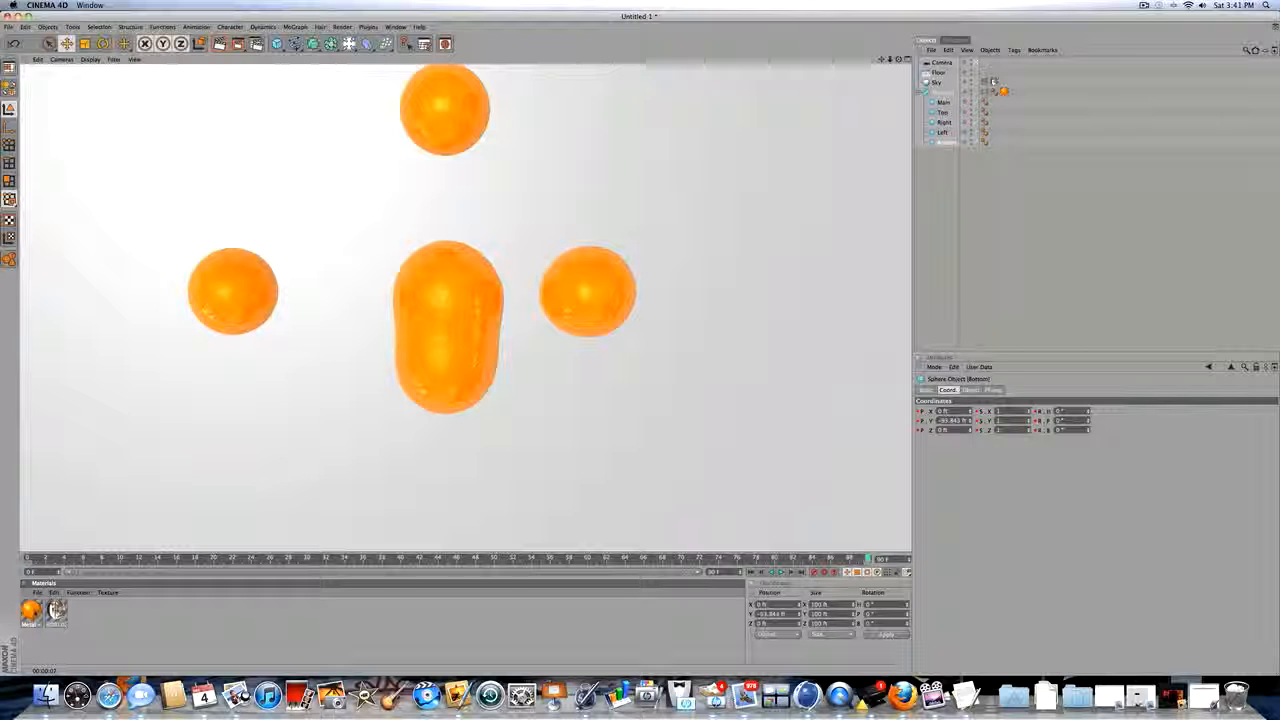
Step: Save the orange metal material as a material preset named Lead
click(37, 592)
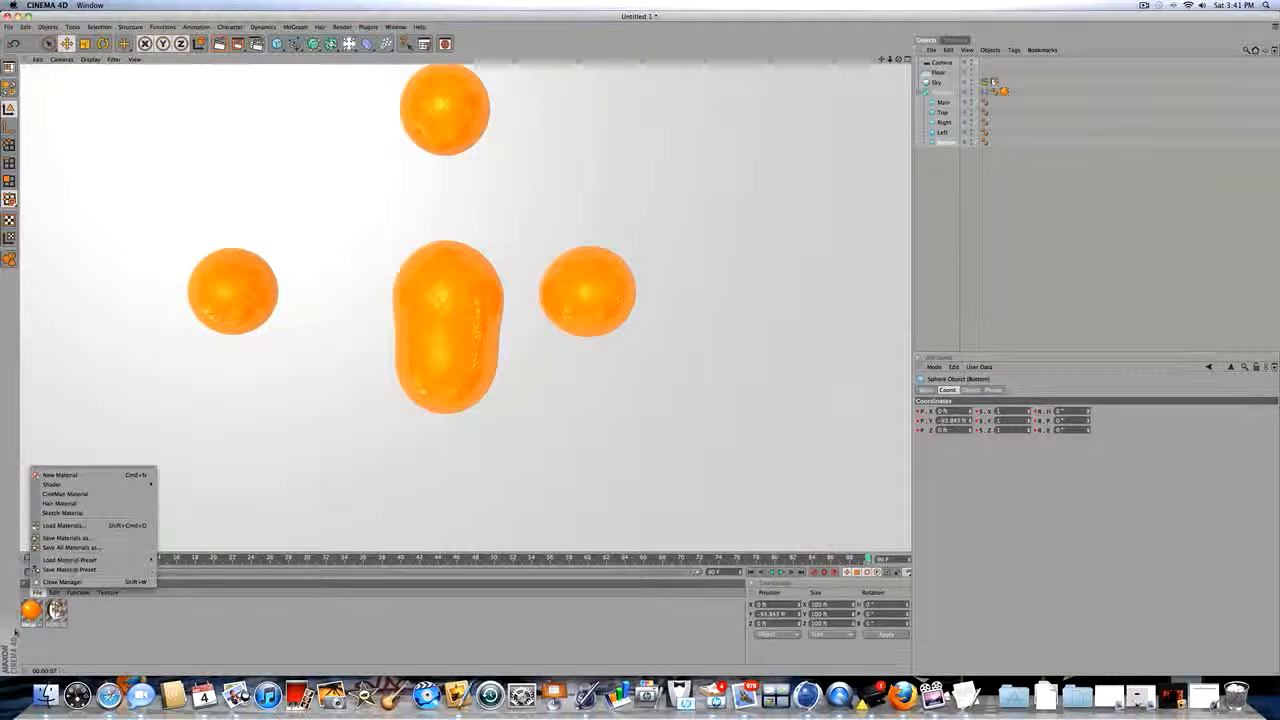
click(28, 610)
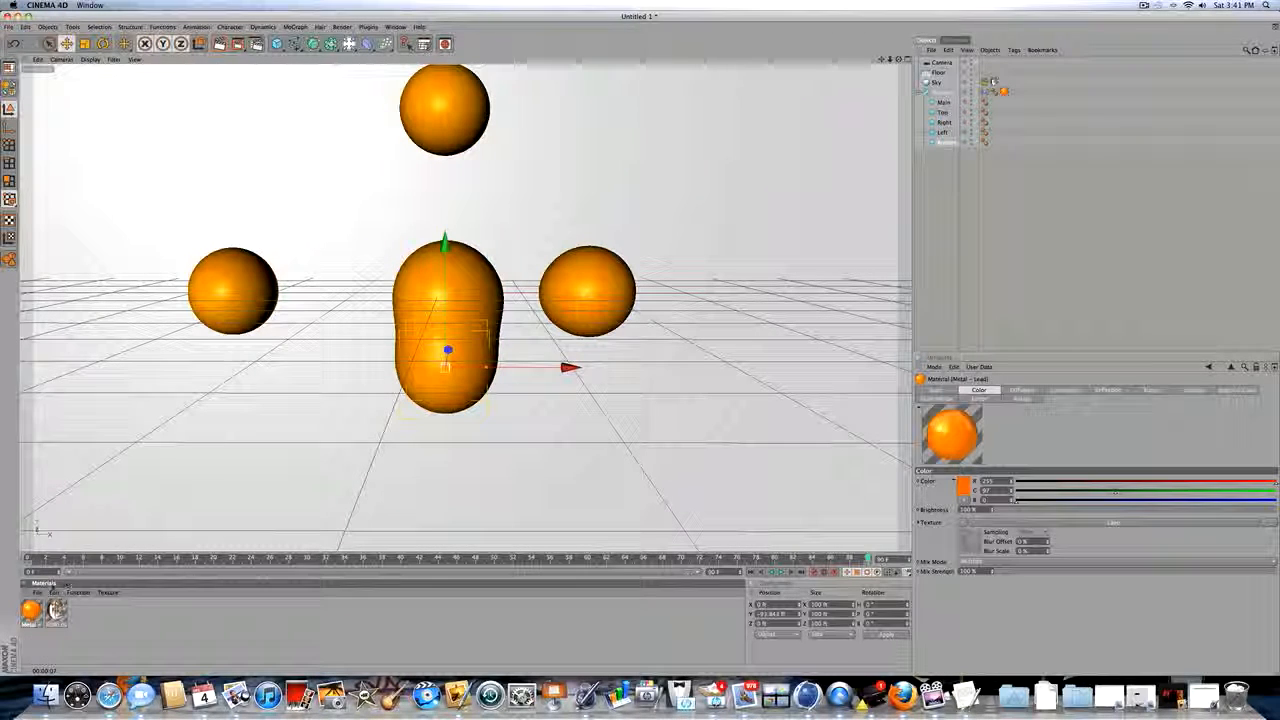
click(37, 592)
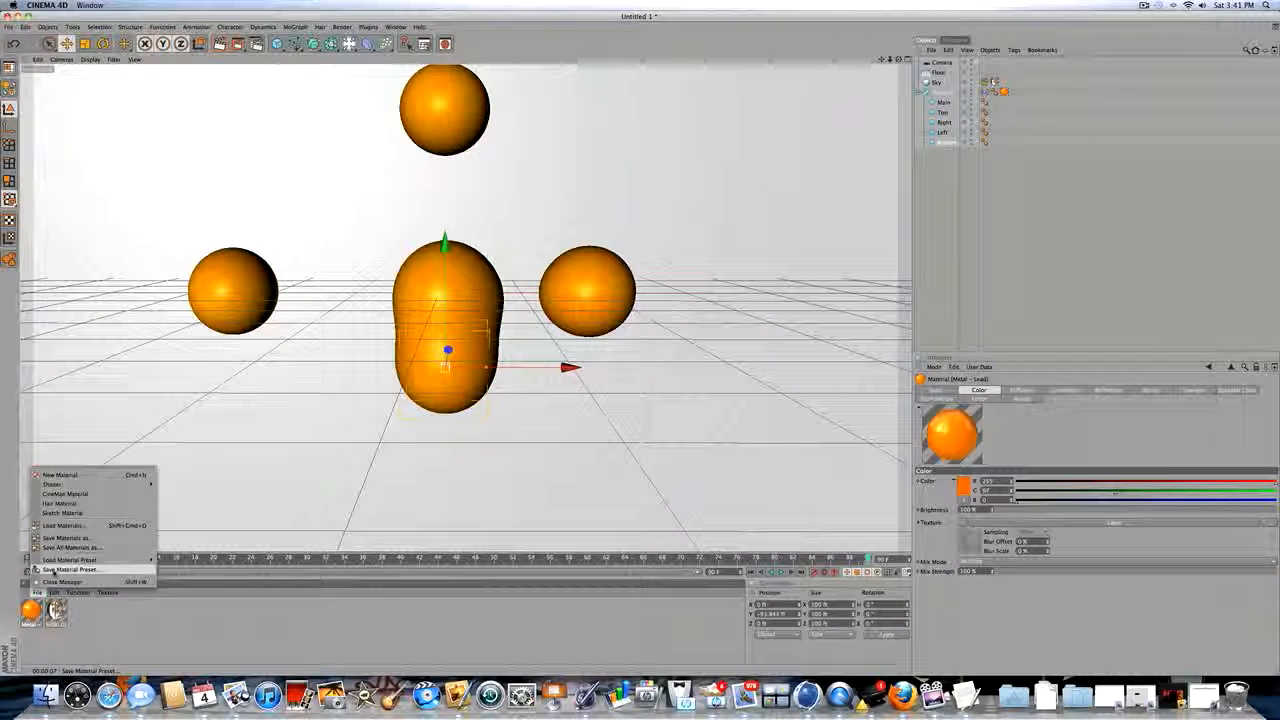
click(48, 570)
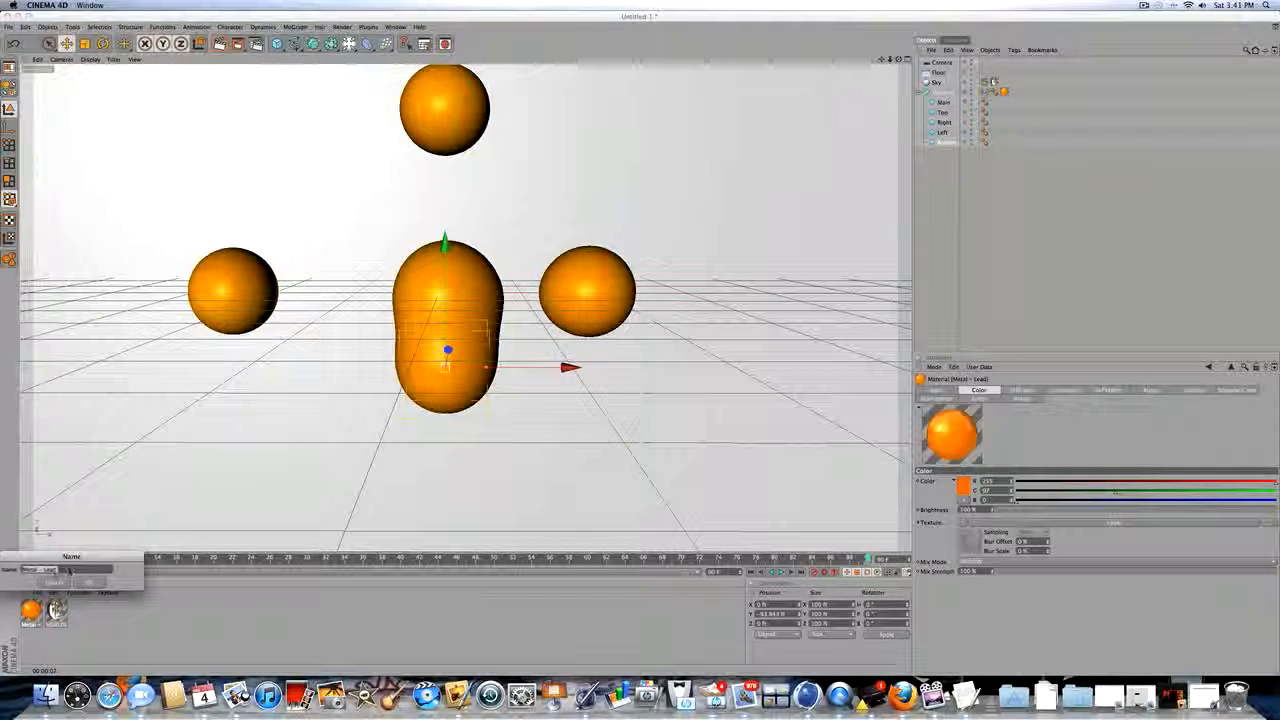
text(Lead)
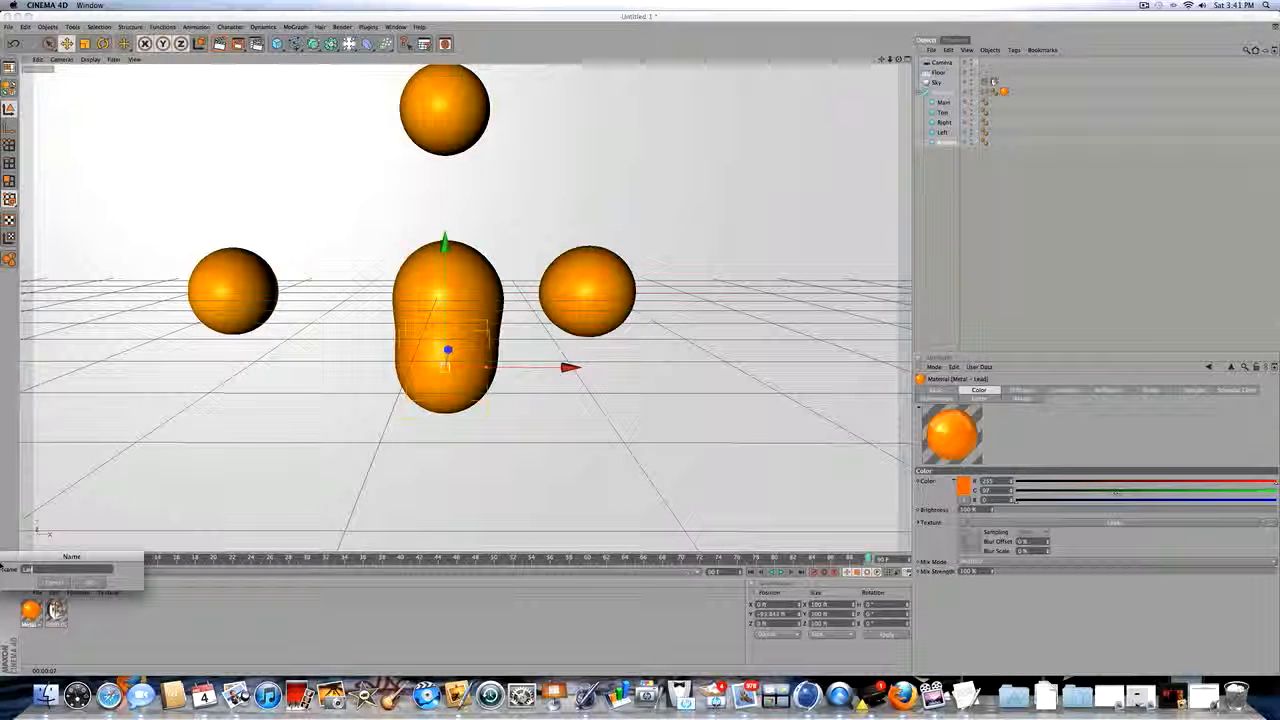
key(Return)
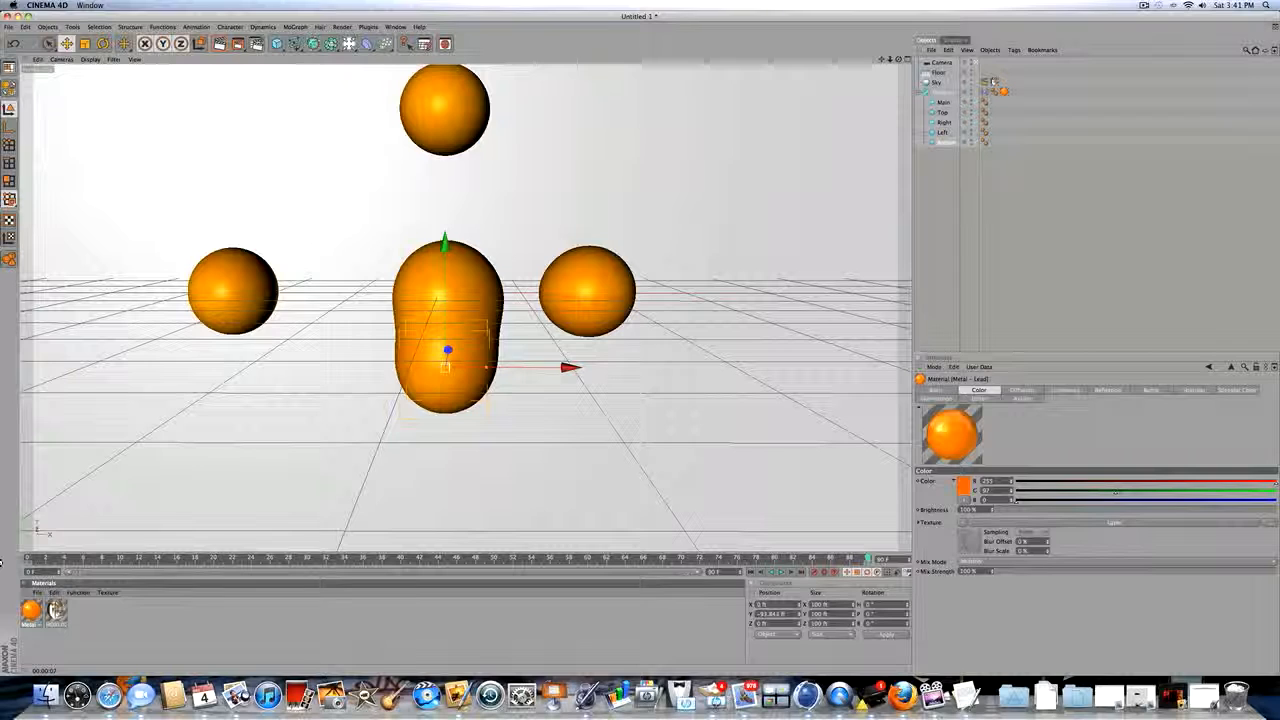
Step: Load the Lead preset from the user material presets and delete the sky's HDRI material
click(37, 592)
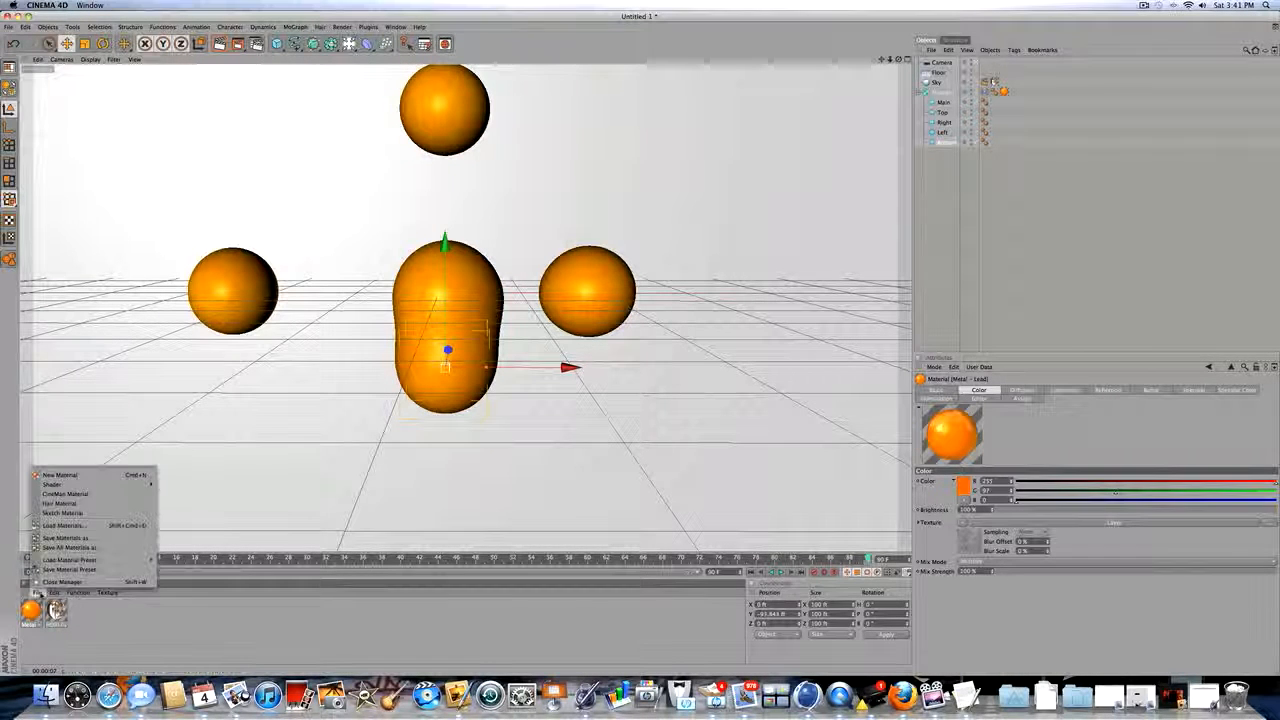
mouse_move(70, 560)
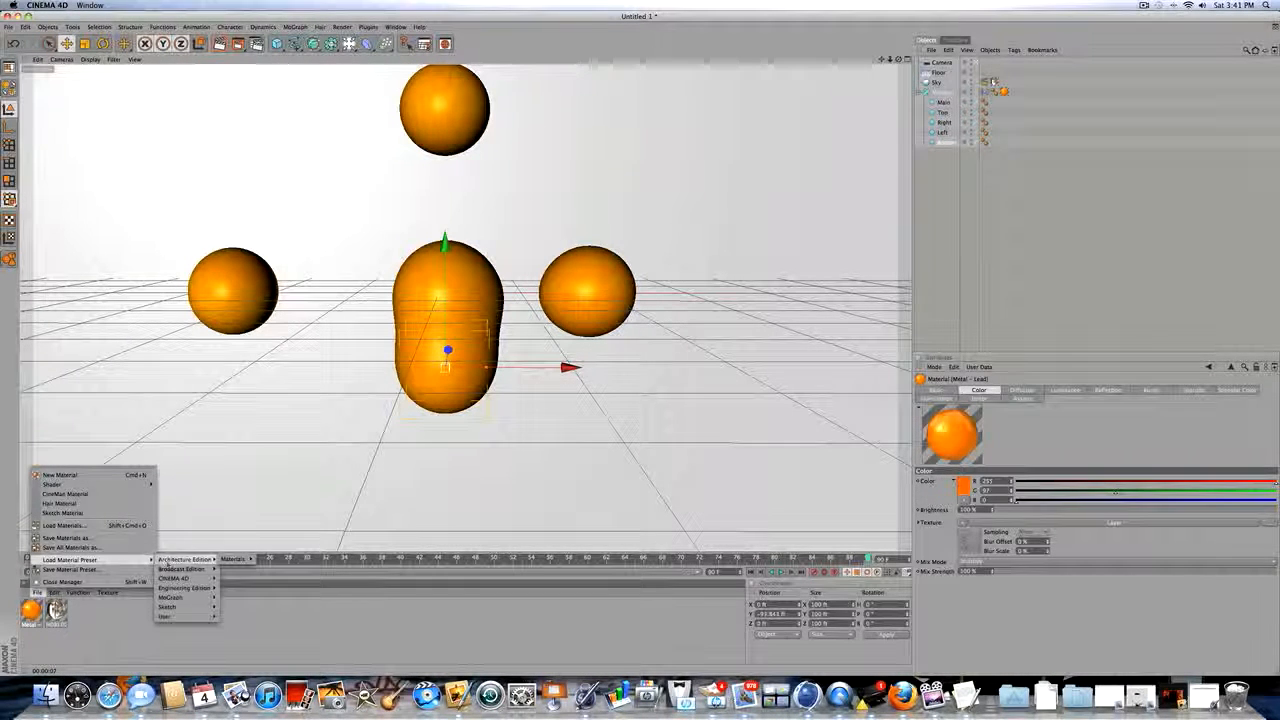
mouse_move(235, 616)
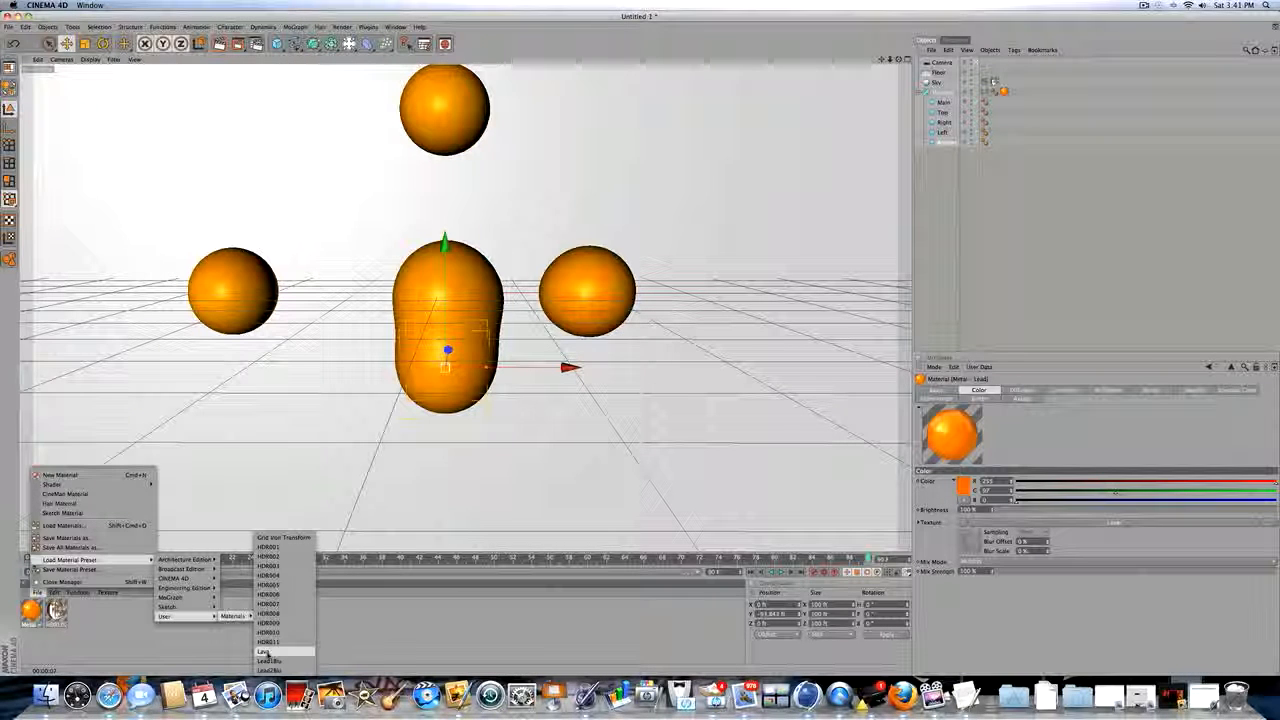
click(268, 652)
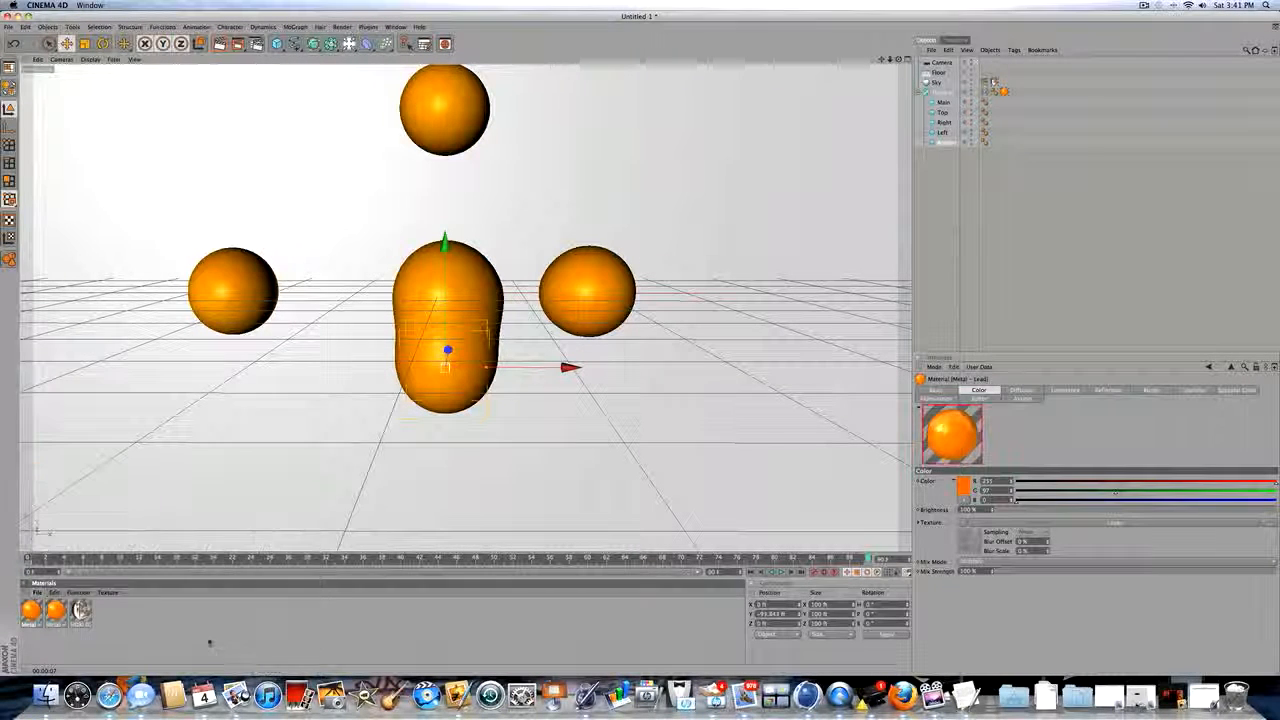
click(81, 611)
key(Delete)
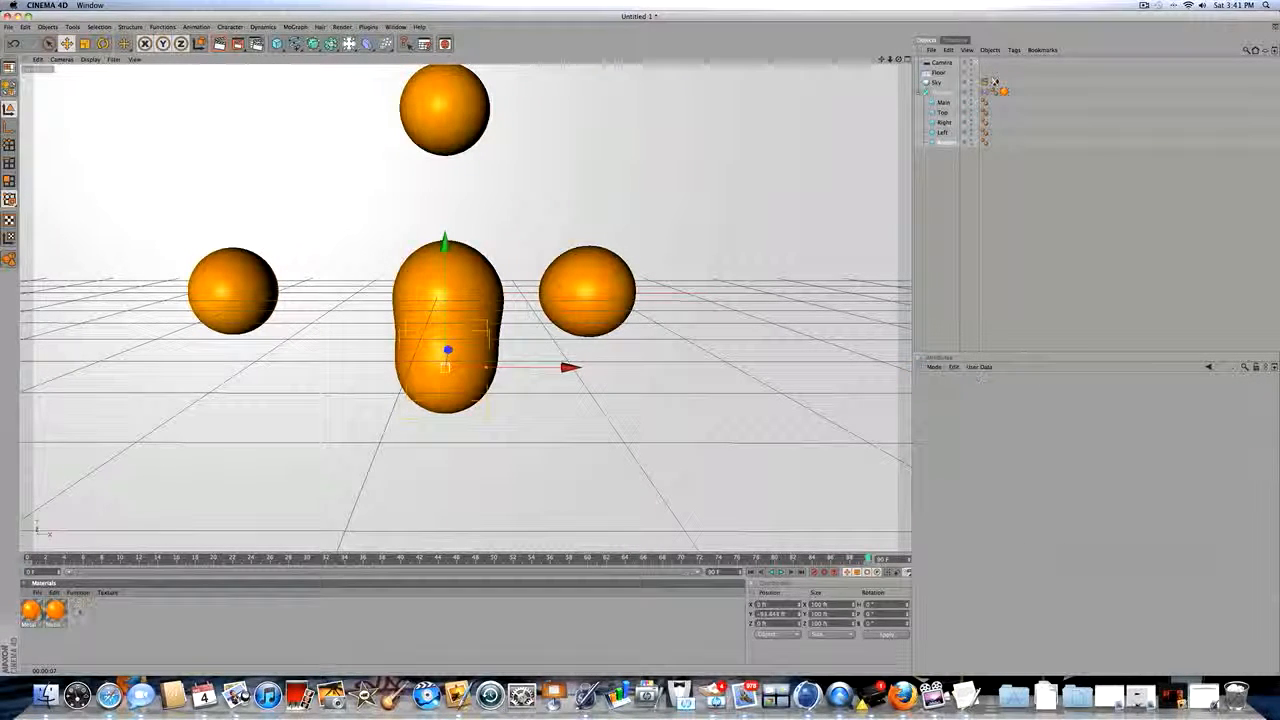
Step: Try deleting the orange material applied to the metaball, and undo that deletion
click(38, 612)
key(Delete)
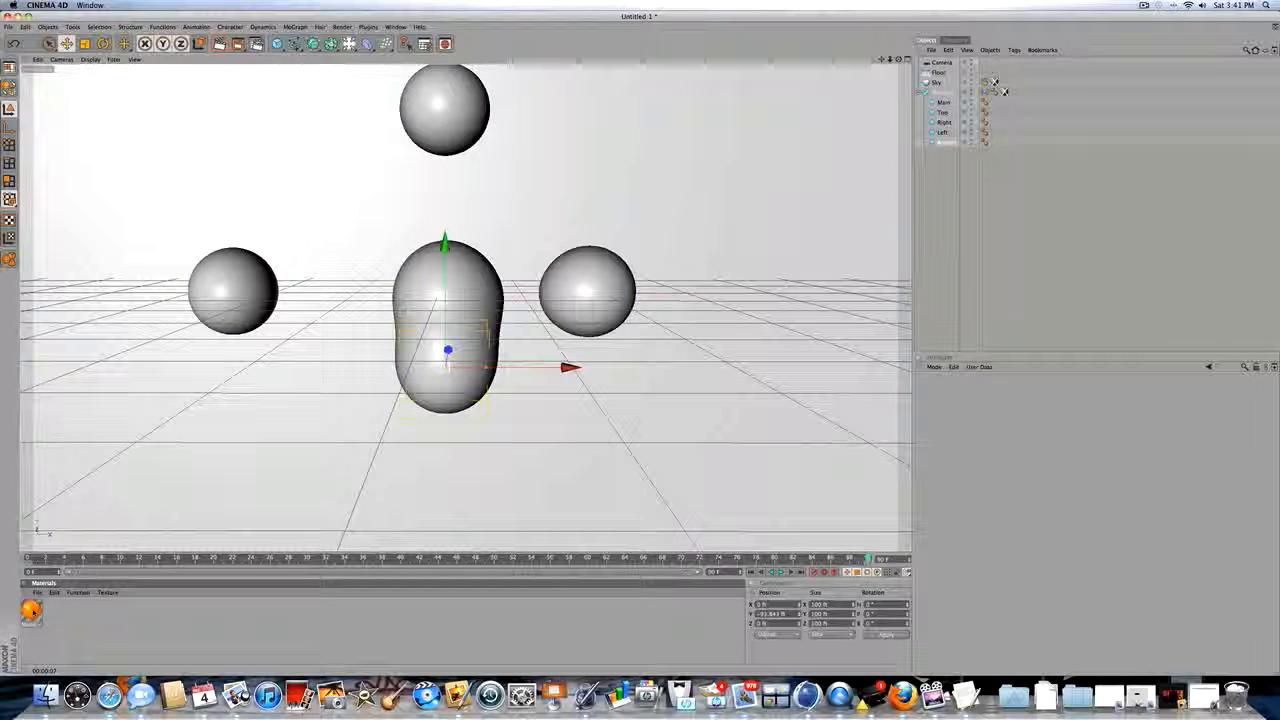
key(super+z)
click(133, 617)
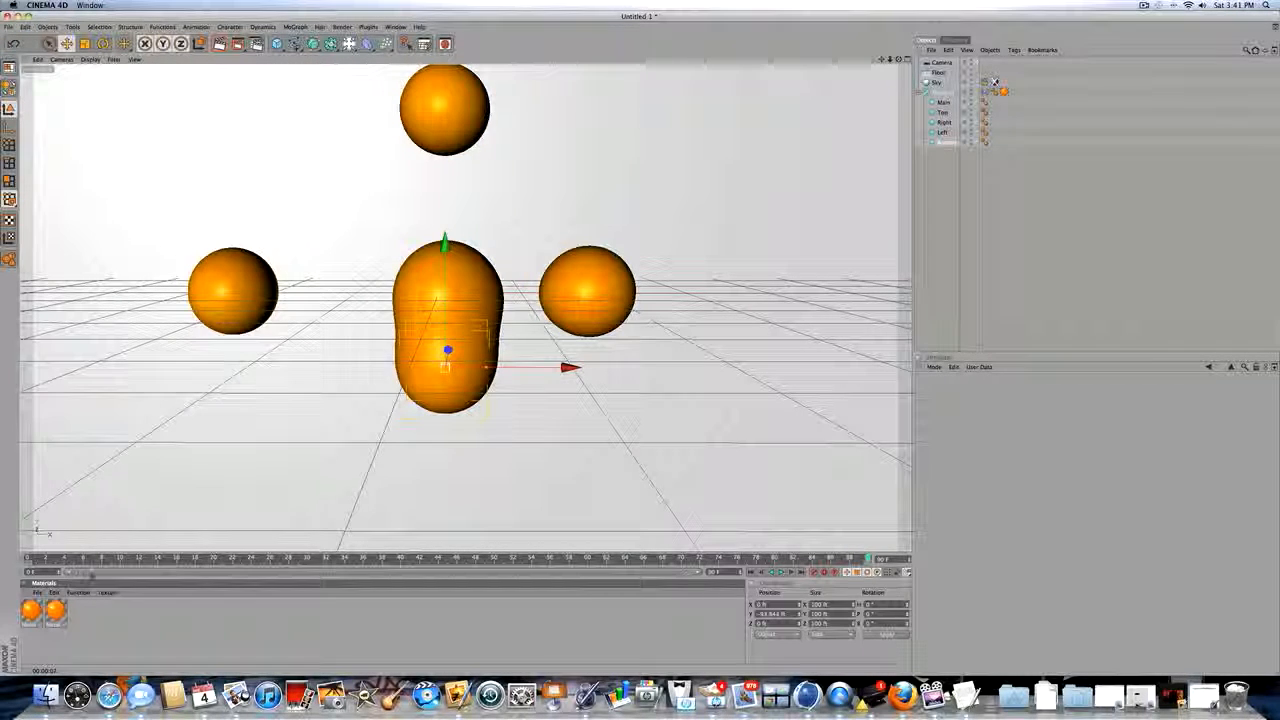
drag(205, 557, 890, 493)
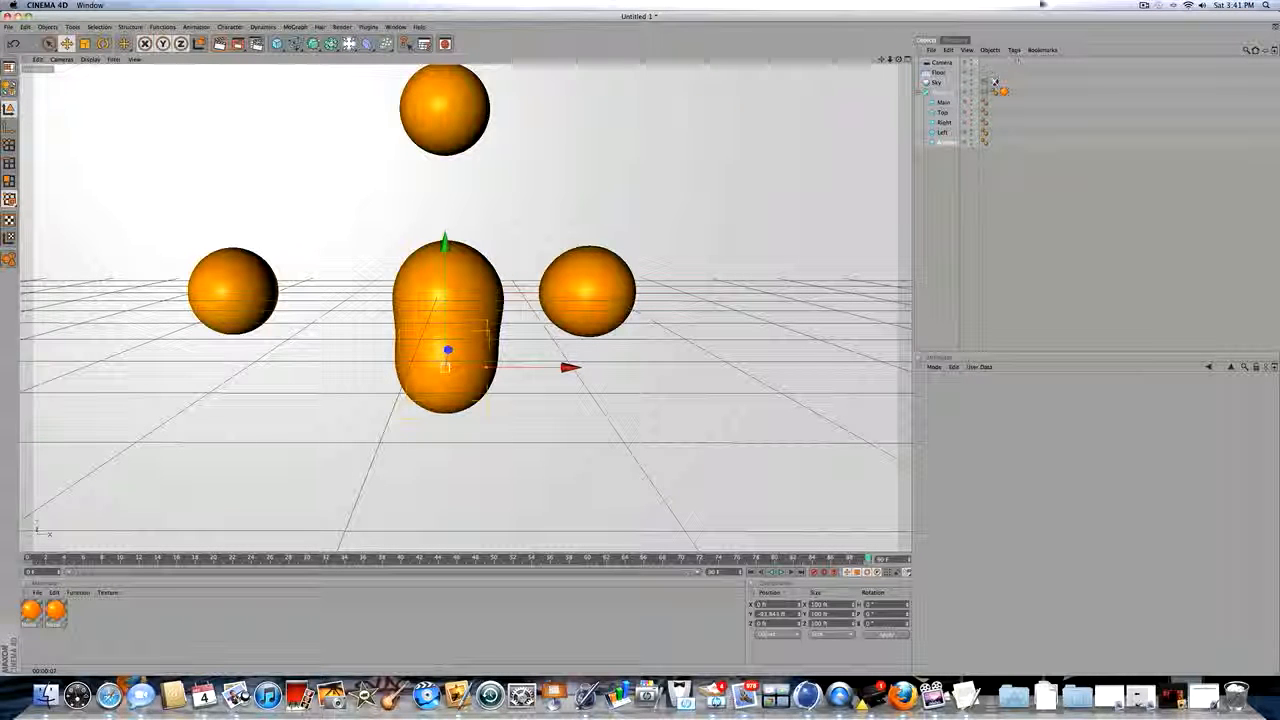